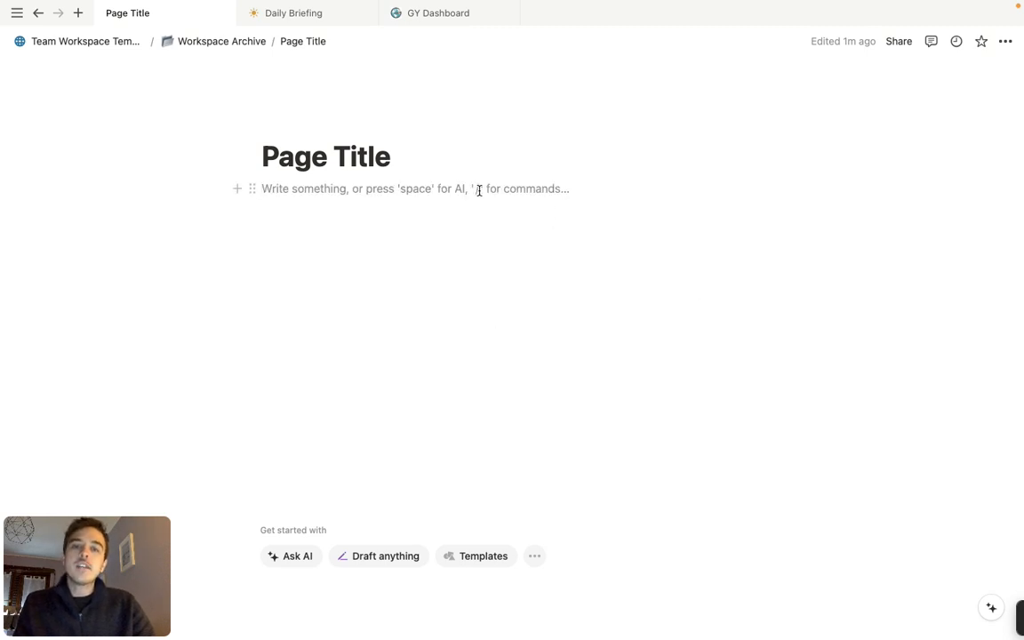
type("/")
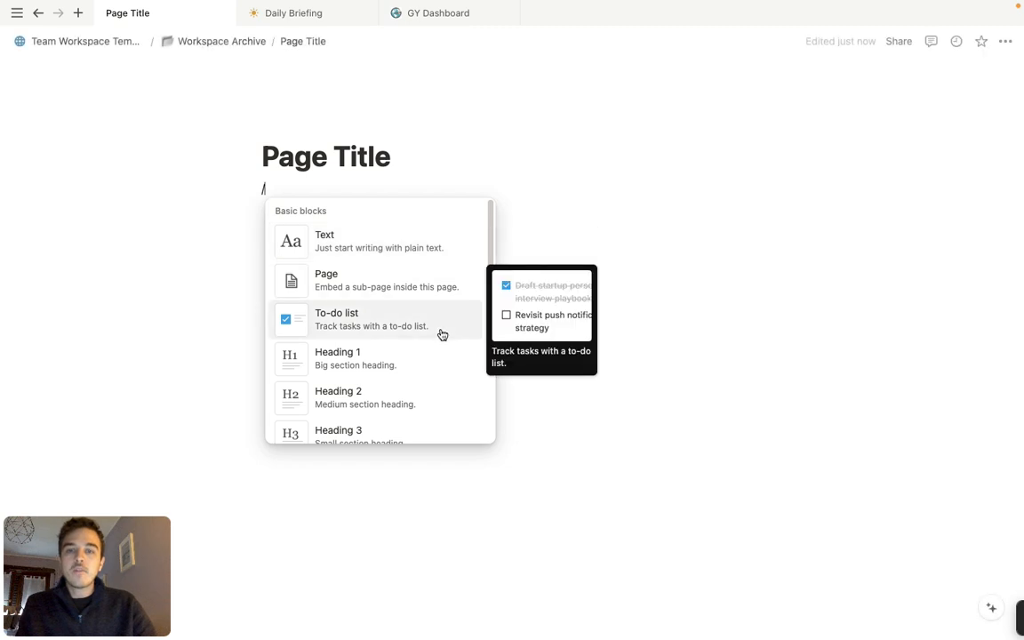
left_click(578, 167)
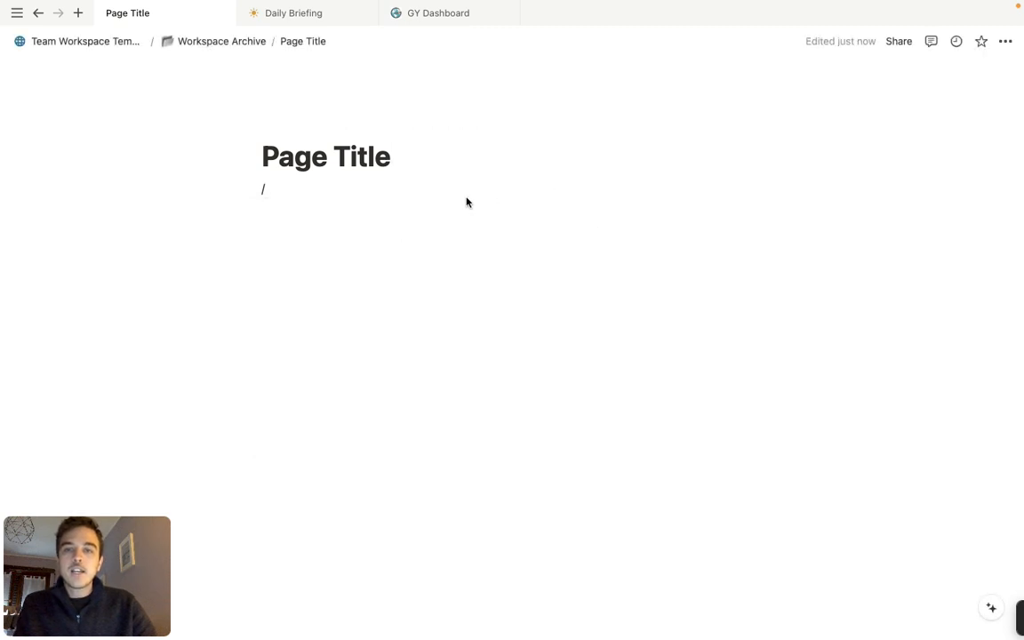
key("BackSpace")
key("BackSpace")
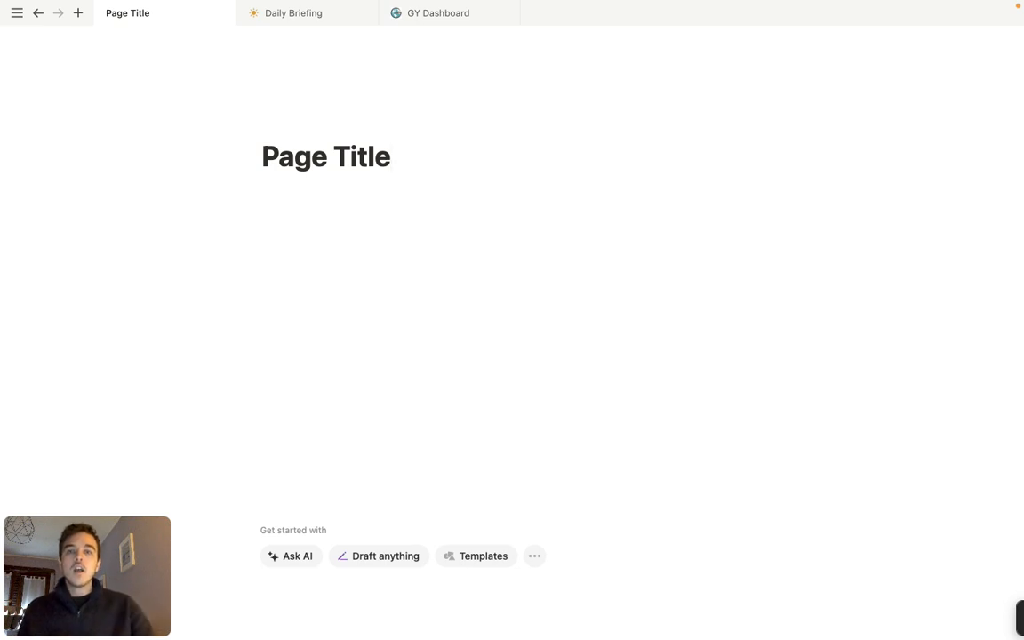
key("Return")
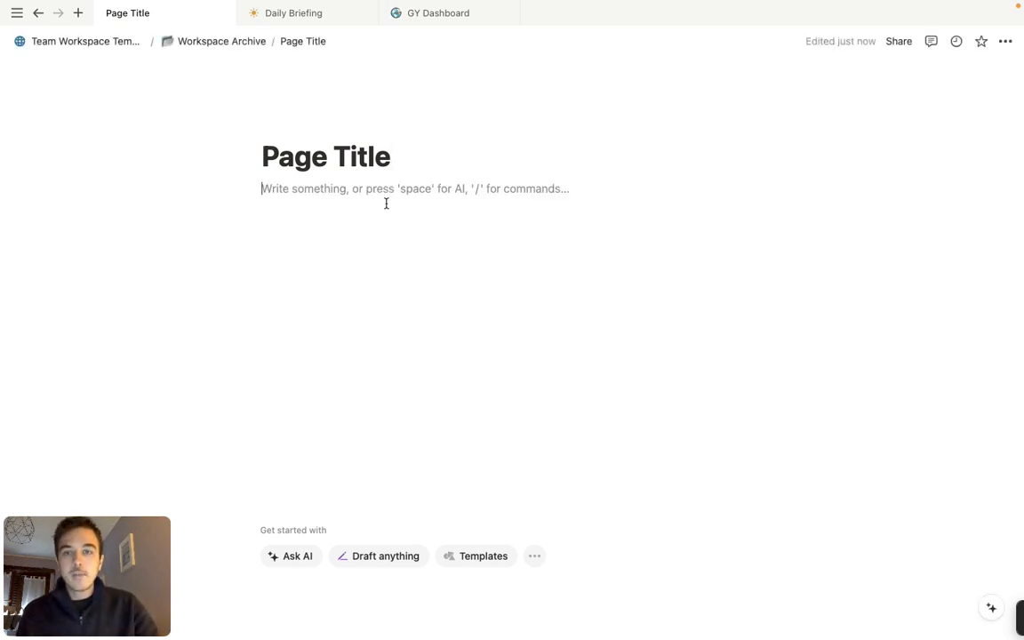
key("BackSpace")
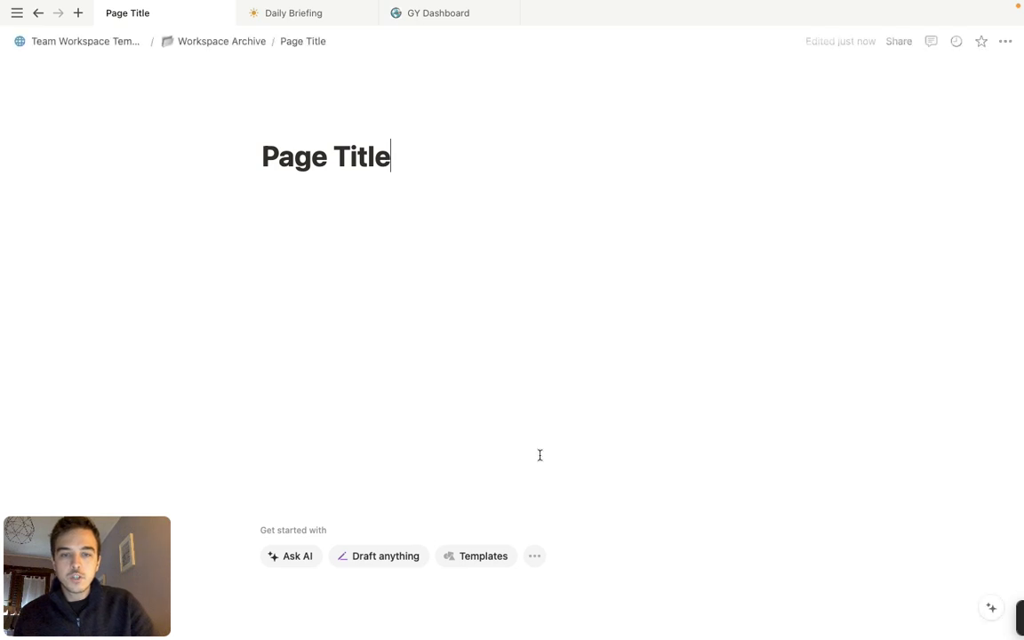
Turn the empty page into a table backed by a new blank database.
left_click(535, 556)
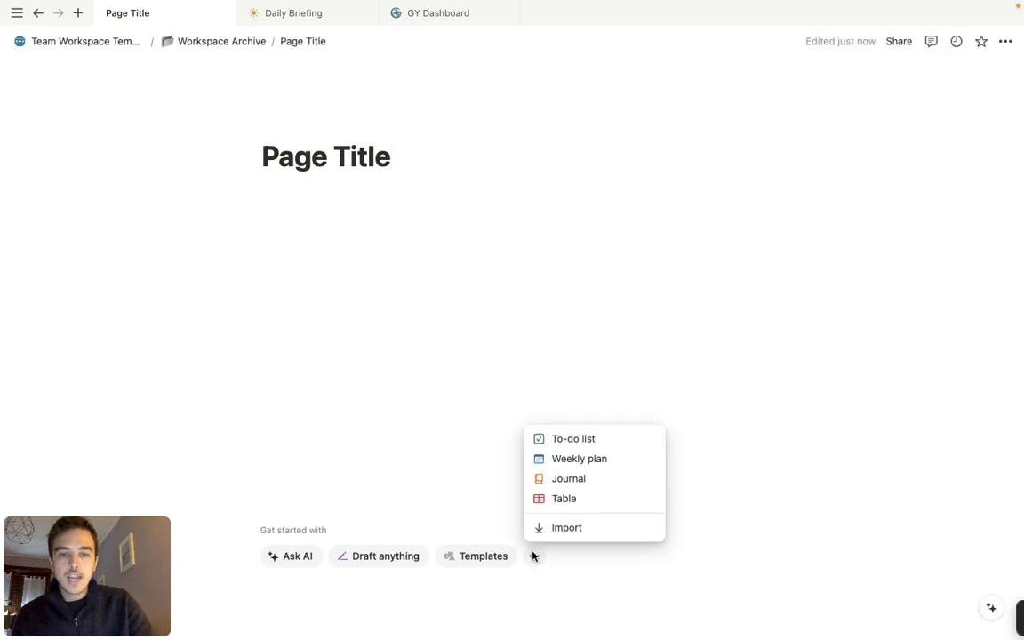
left_click(559, 499)
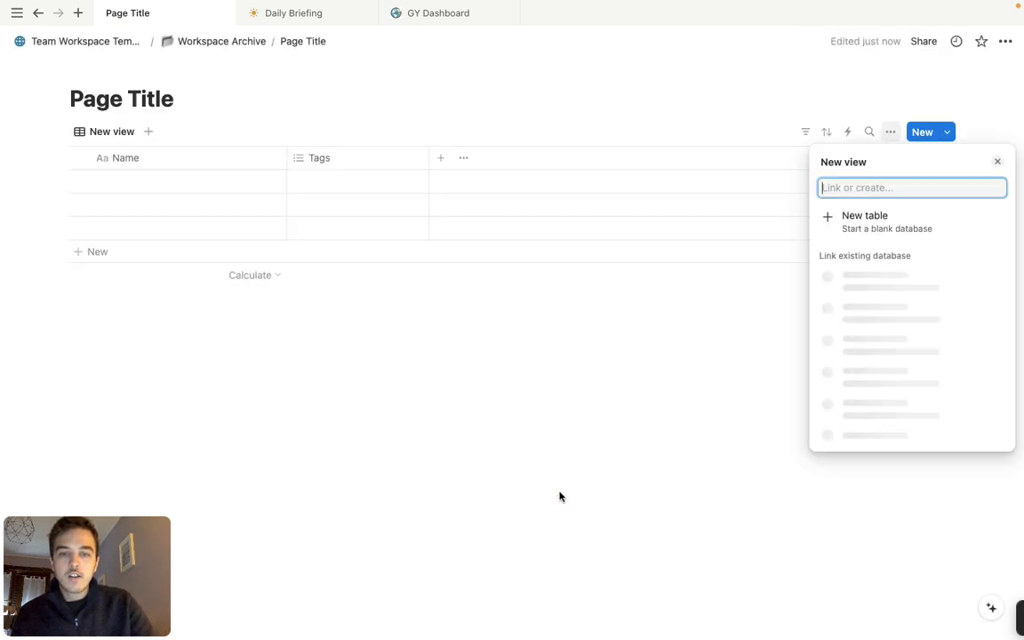
left_click(964, 224)
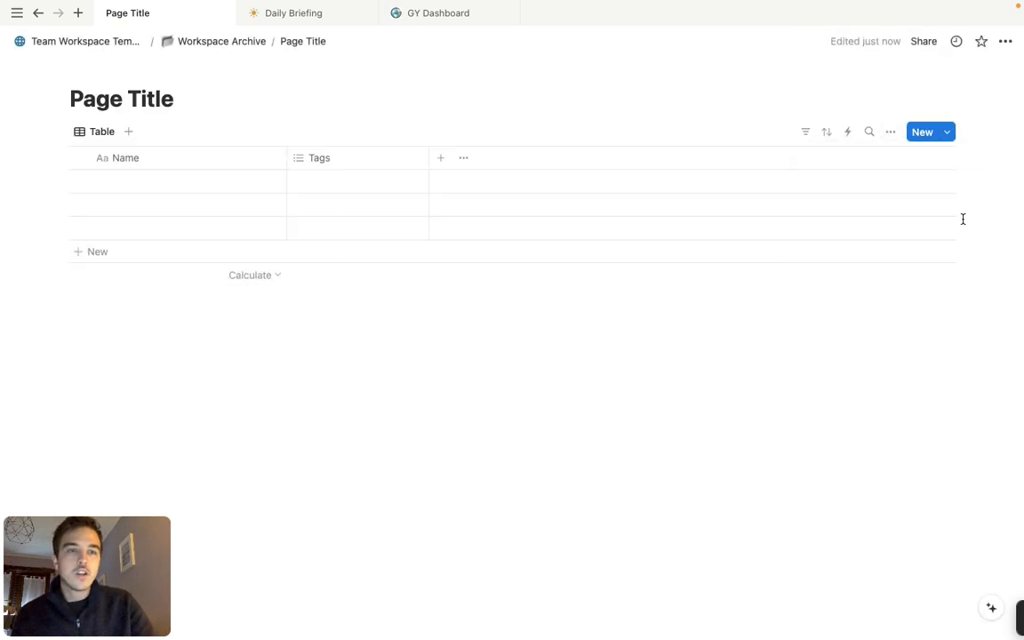
Rename the database page as Tasks.
double_click(113, 101)
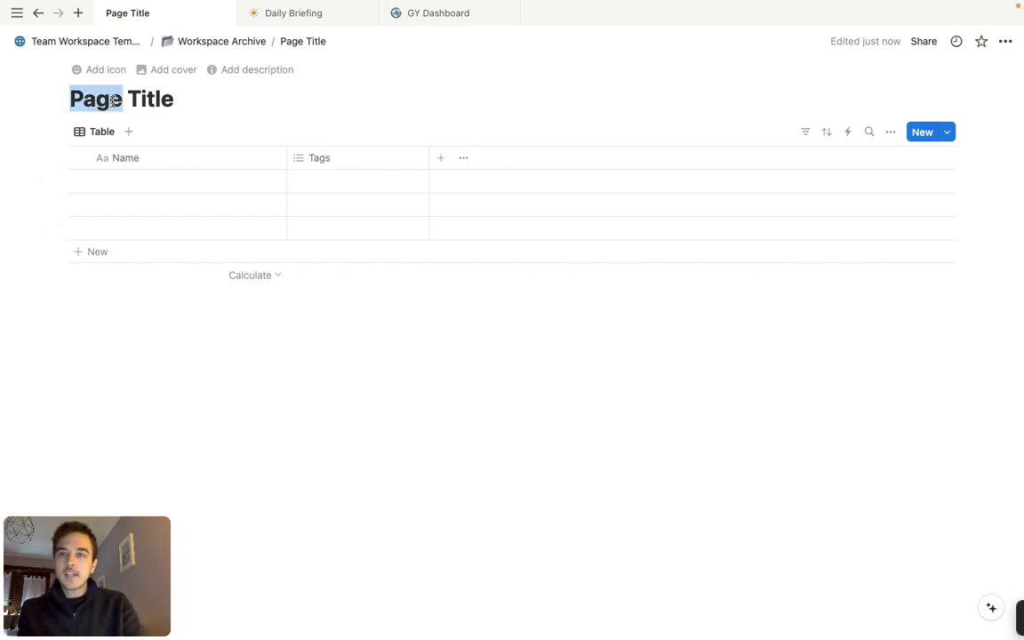
triple_click(113, 101)
type("Ta")
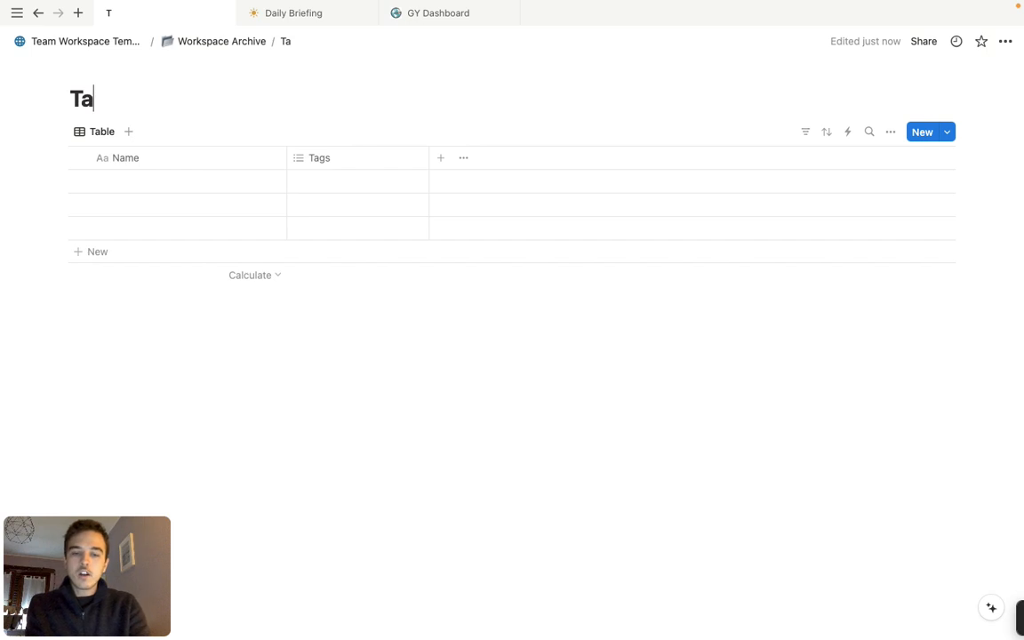
type("sks")
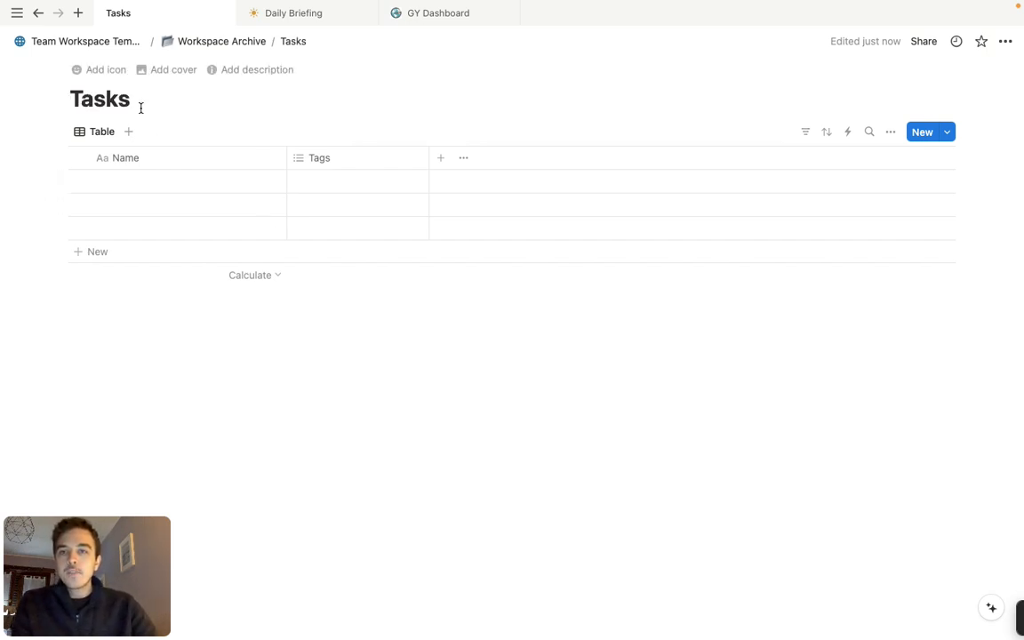
Open the first row of the Tasks table as a page to view its contents, and close it again.
left_click(150, 178)
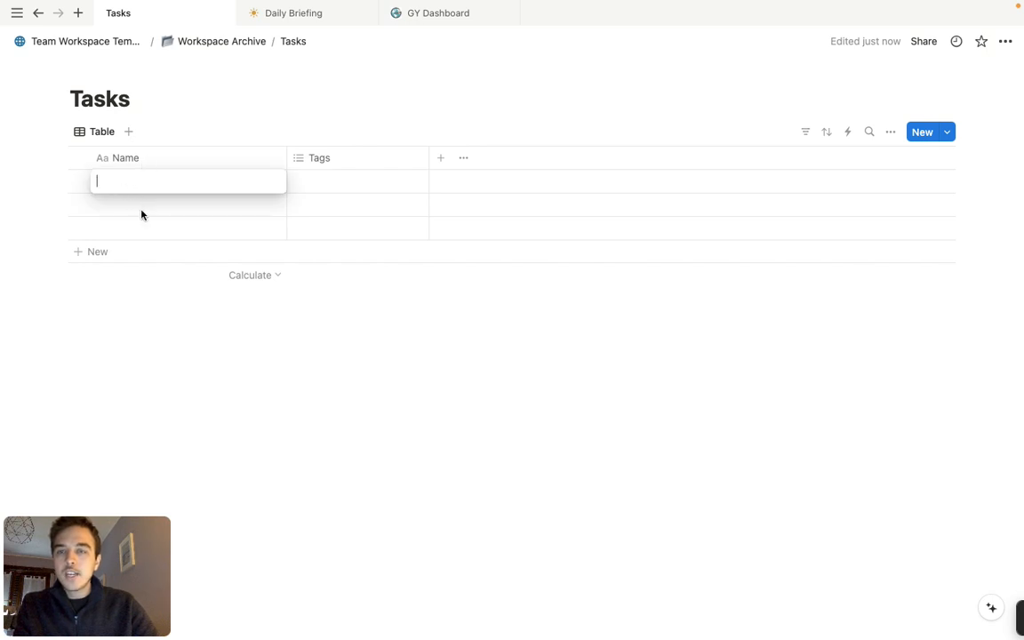
key("Escape")
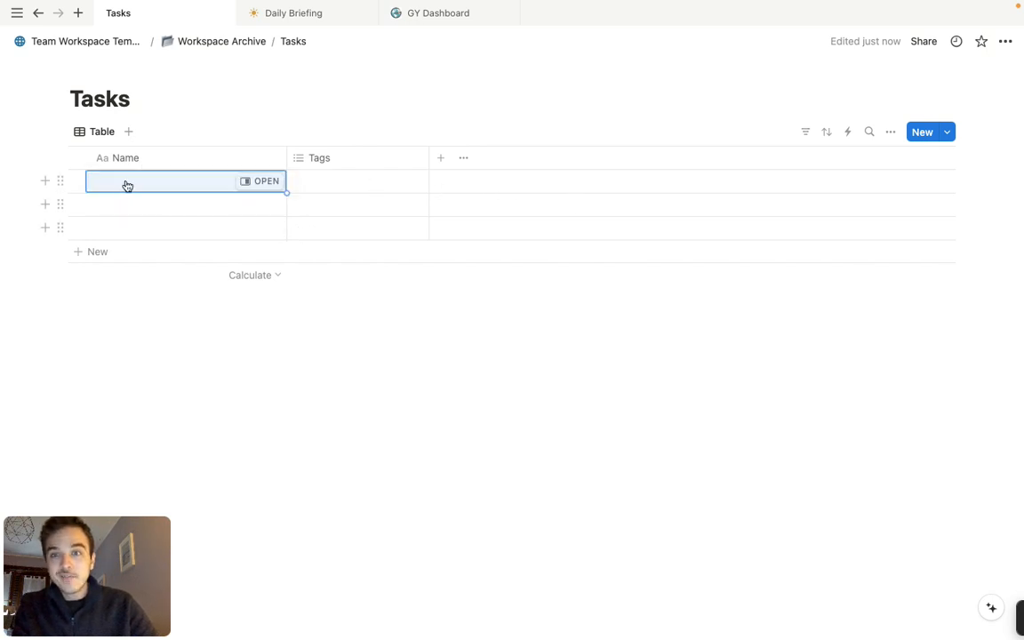
left_click(265, 182)
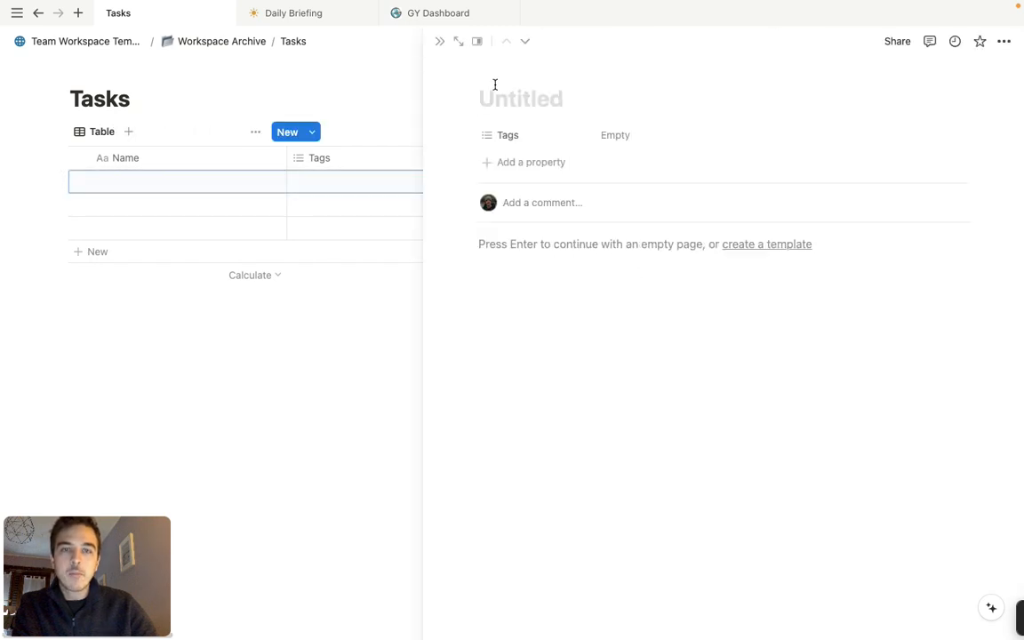
left_click(439, 41)
Name the three rows of the table Build Grocery List, Send flight itinerary to team, and Plan event.
left_click(176, 183)
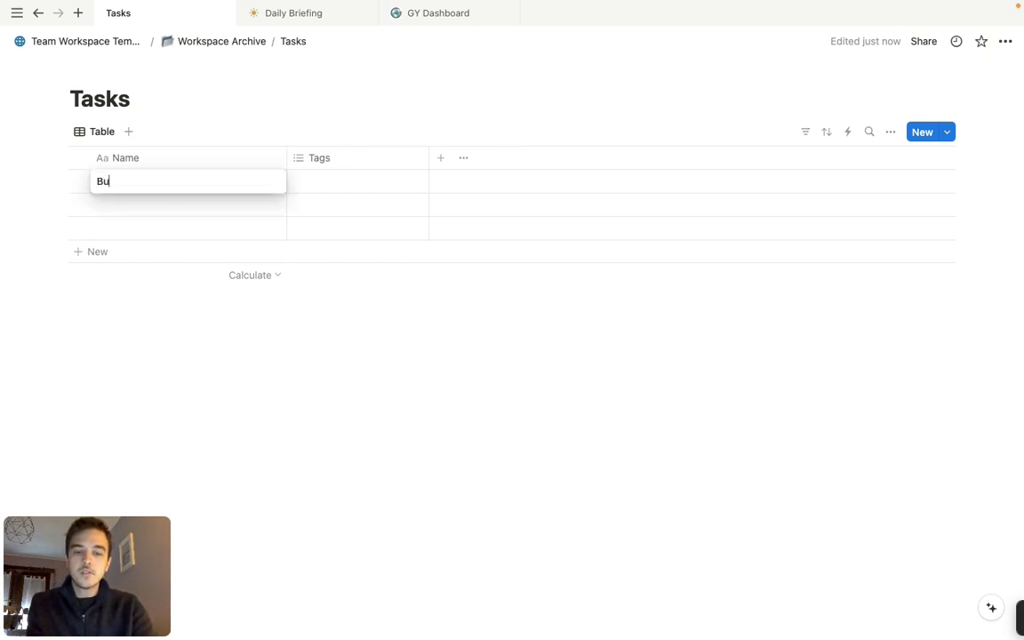
type("Build Grocer")
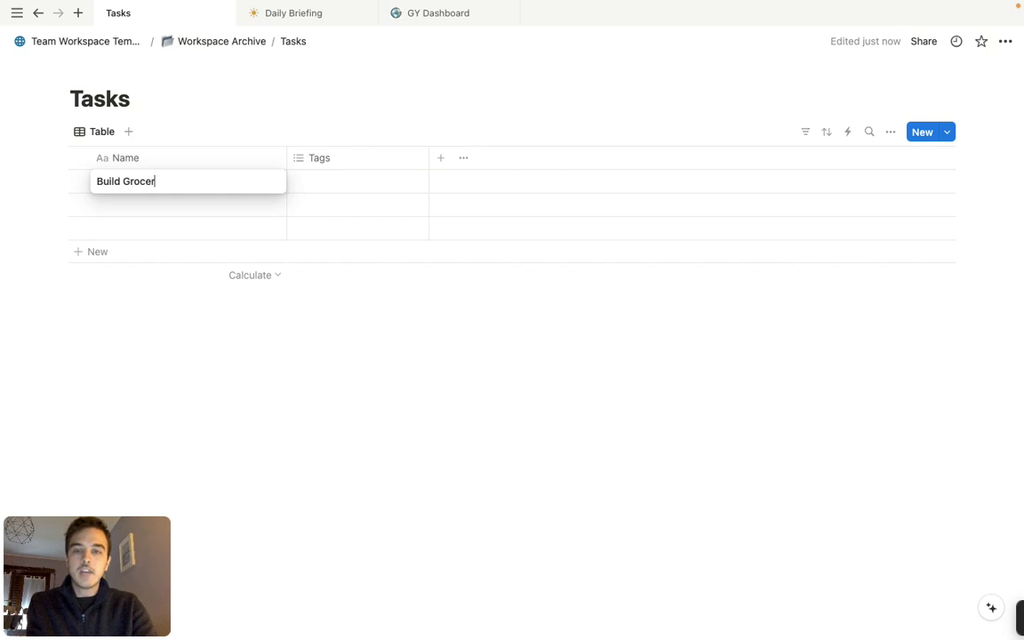
type("y List")
key("Return")
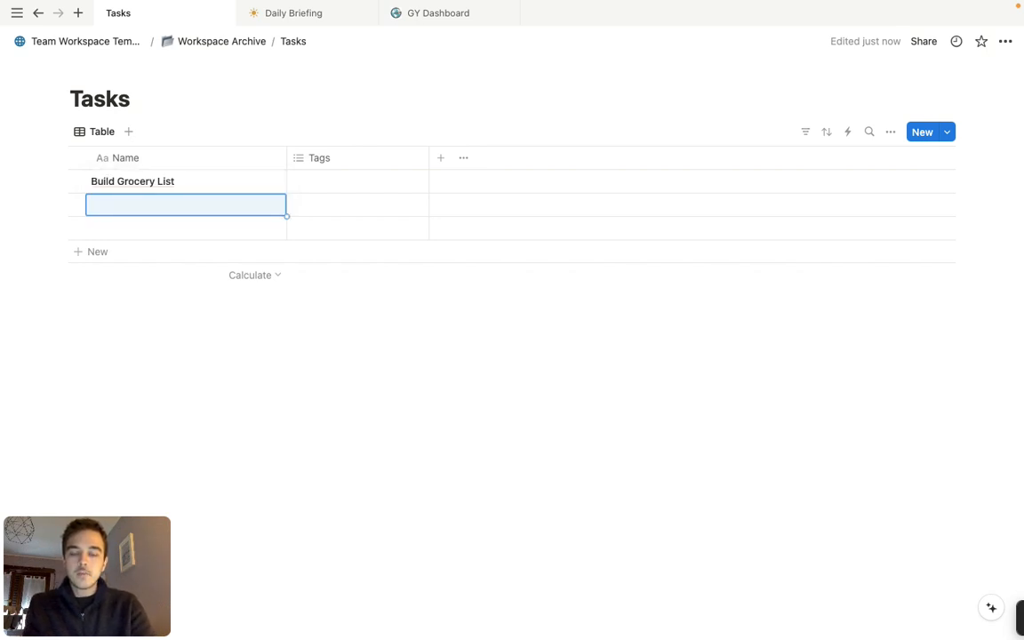
type("Se")
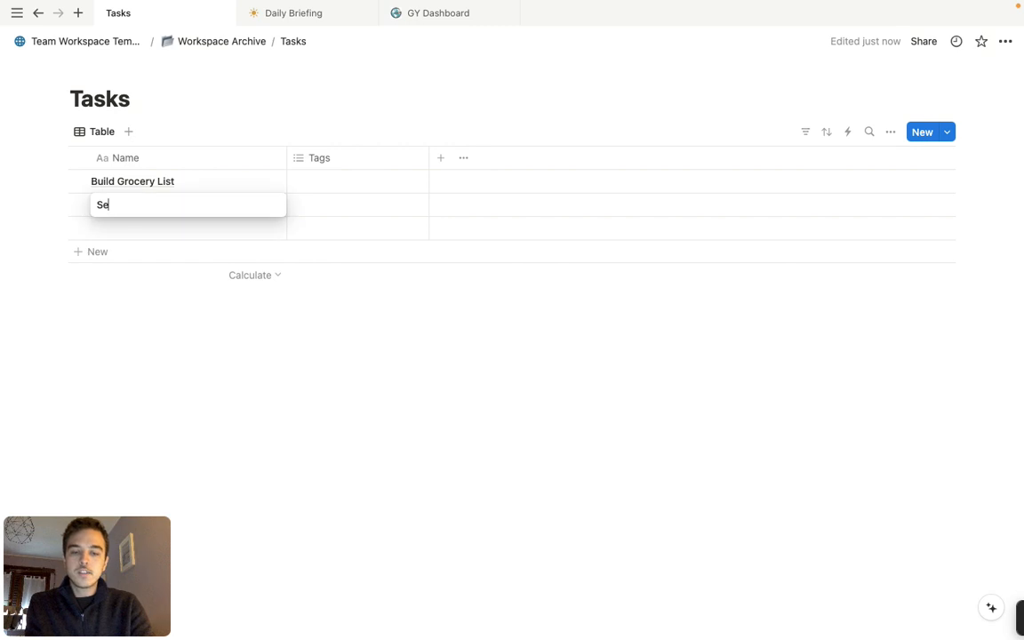
type("nd flight itinerary to t")
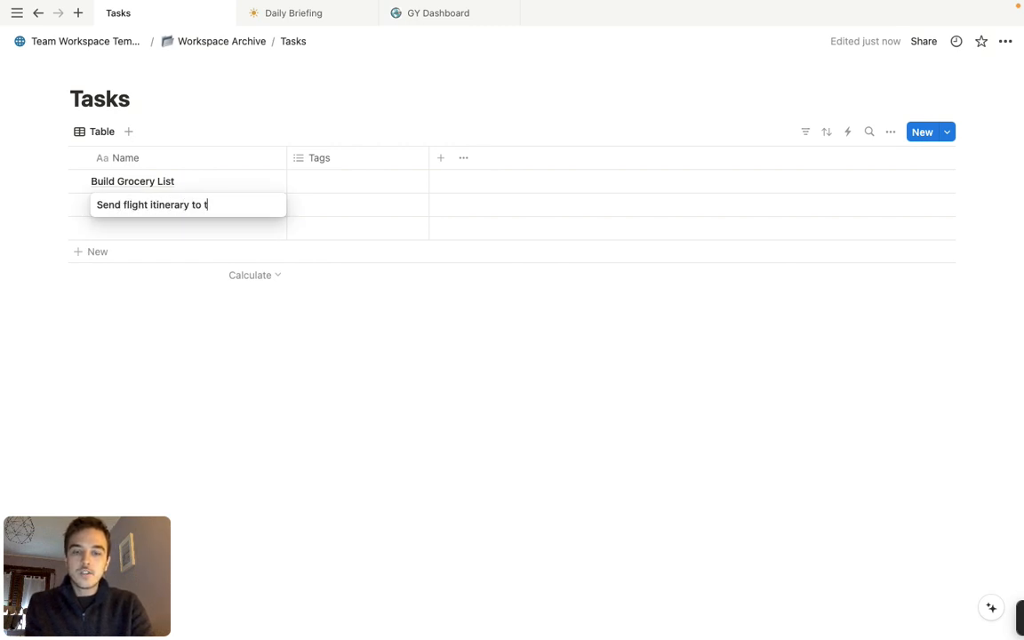
type("eam")
key("Return")
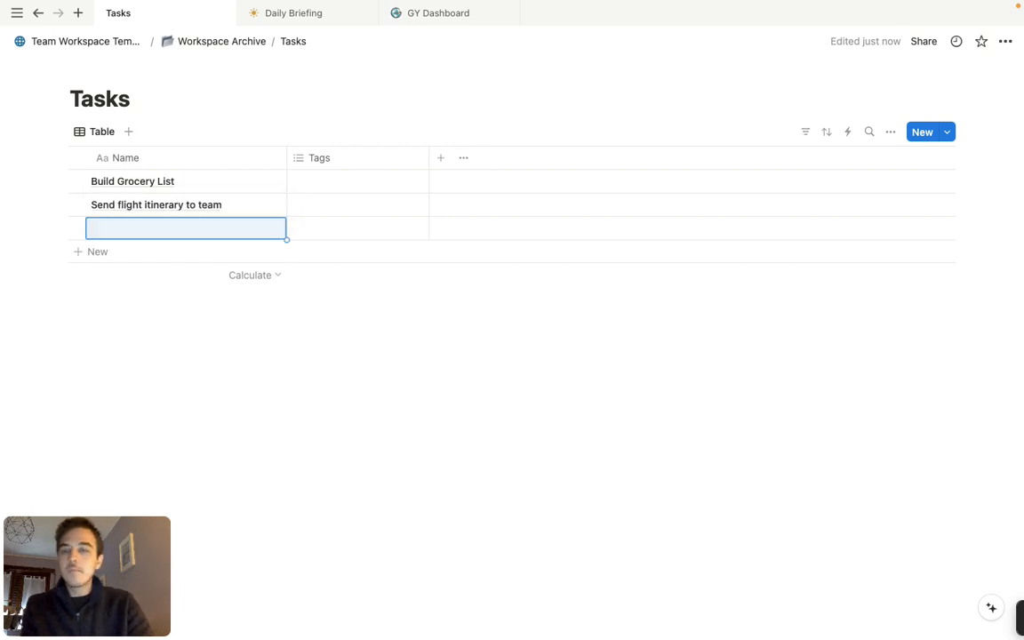
left_click(219, 234)
type("Plan")
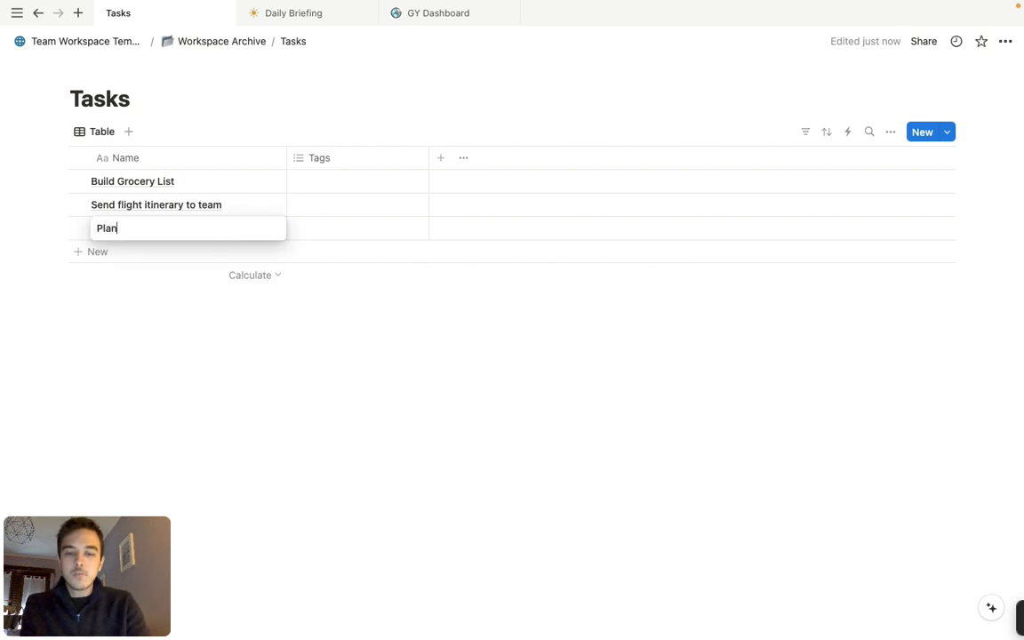
type(" event")
key("Escape")
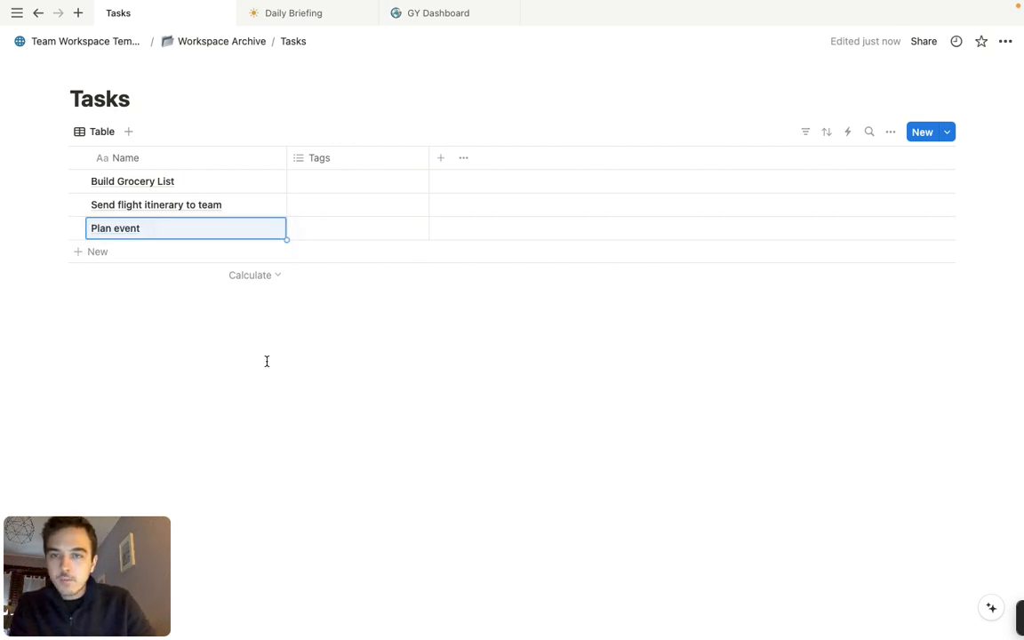
Add two blank rows below Plan event and delete both of them.
left_click(99, 253)
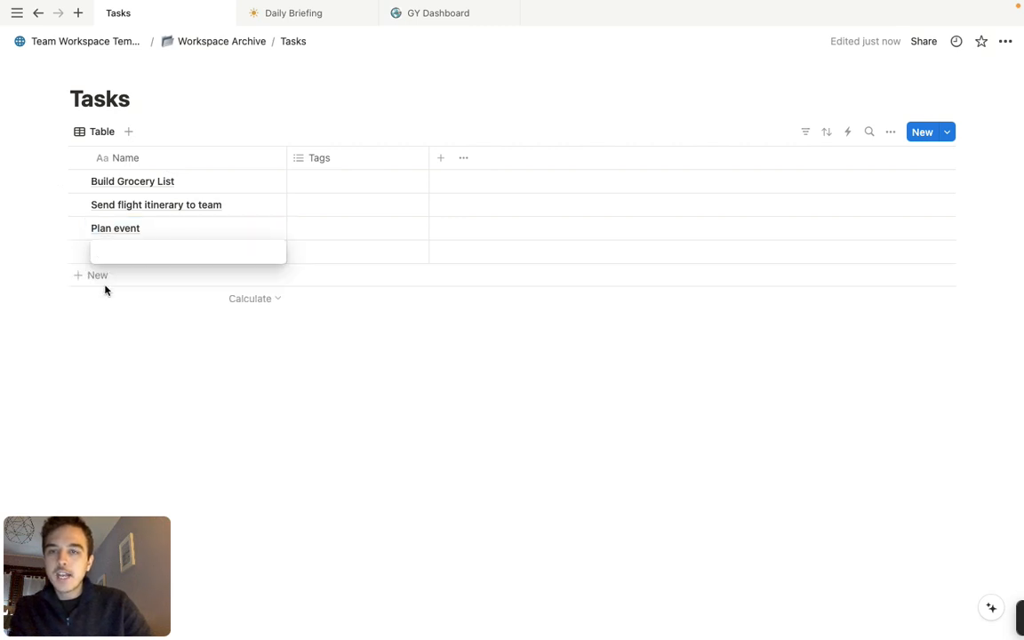
left_click(108, 277)
key("Escape")
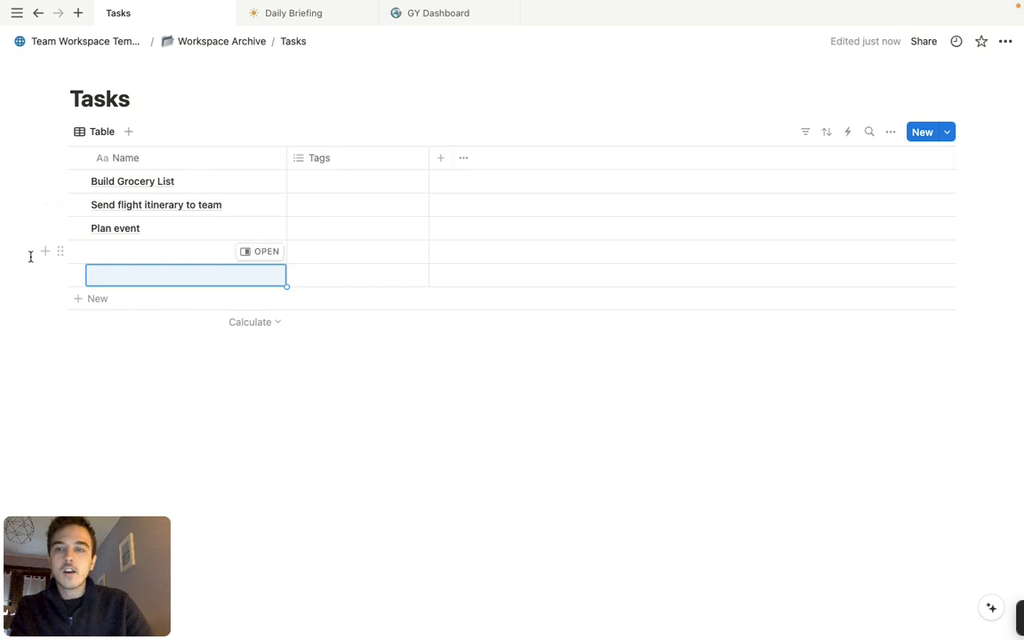
left_click_drag(32, 249, 144, 281)
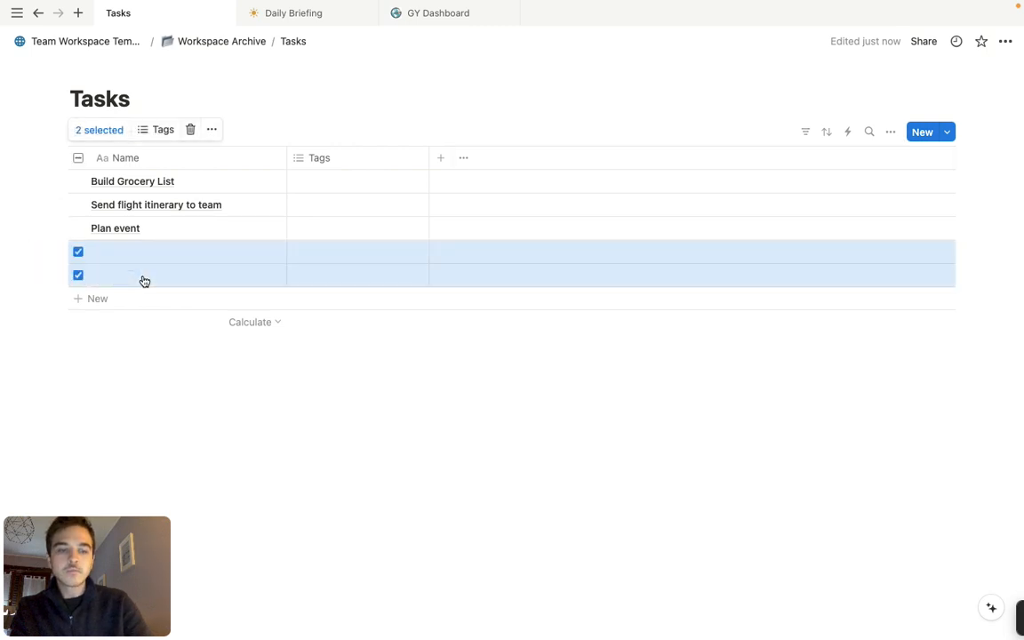
key("Delete")
Rename the Tags property of the Tasks table as Priority.
left_click(355, 161)
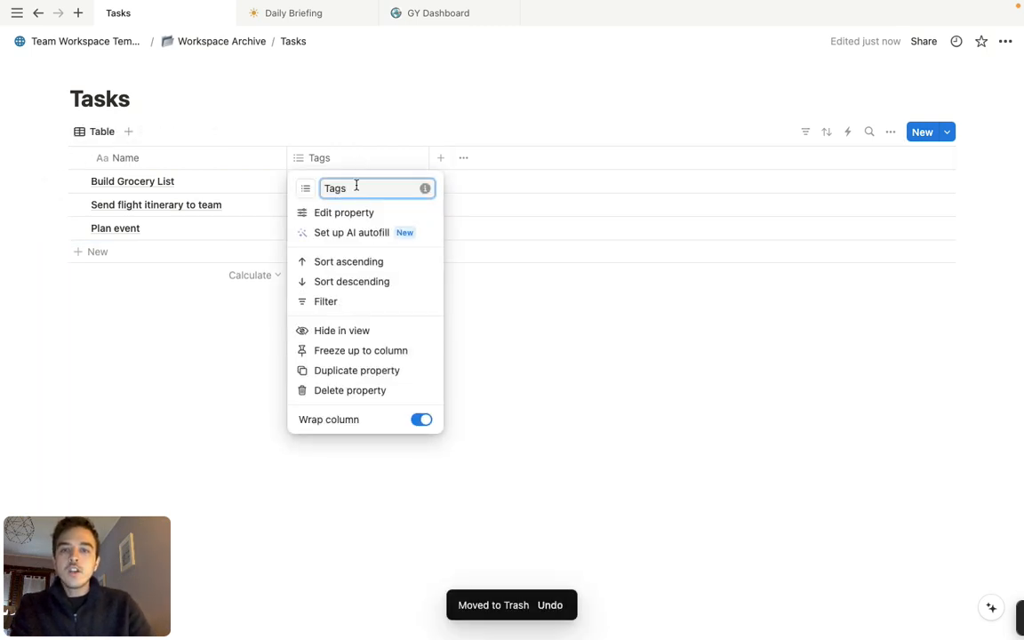
left_click(578, 336)
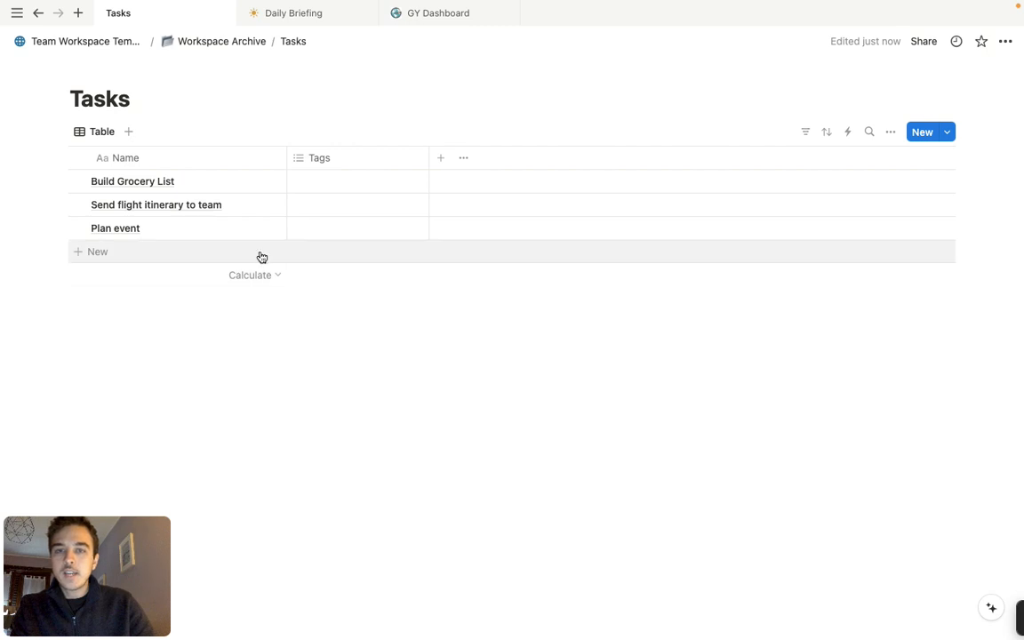
left_click(397, 166)
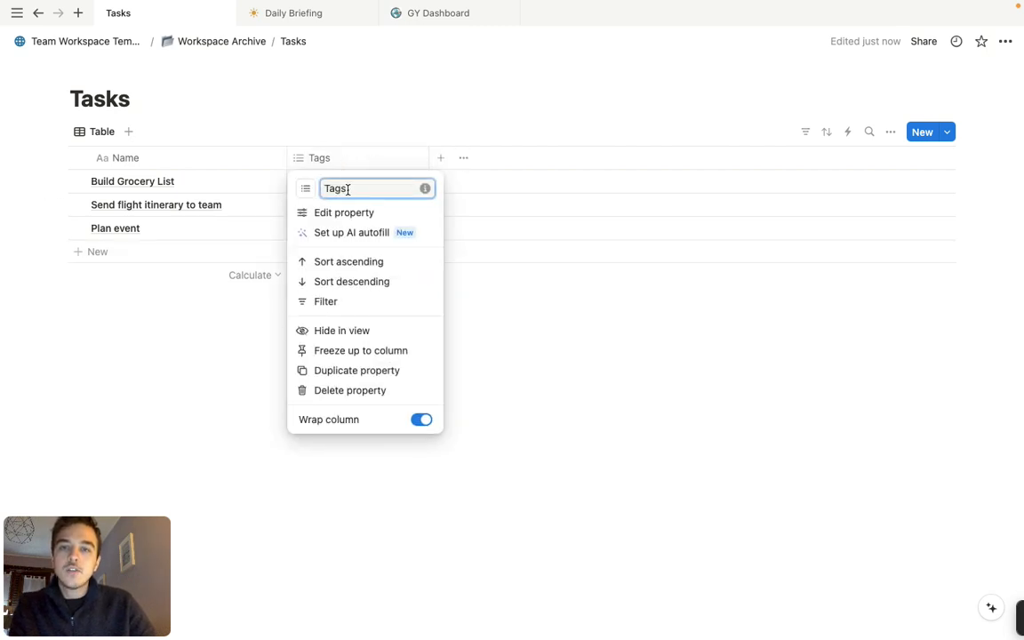
double_click(334, 188)
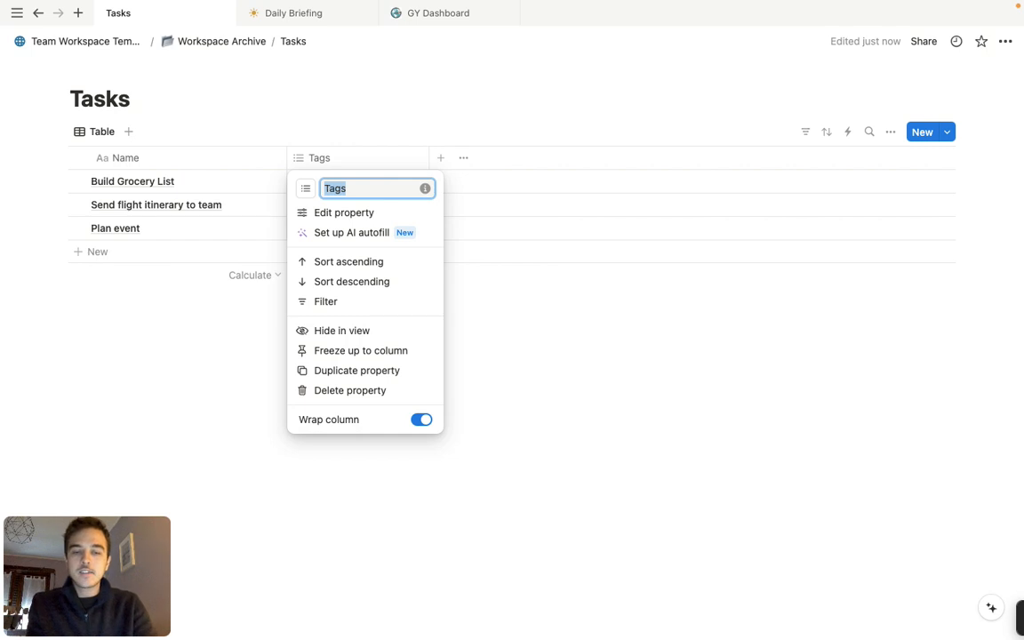
type("Priority")
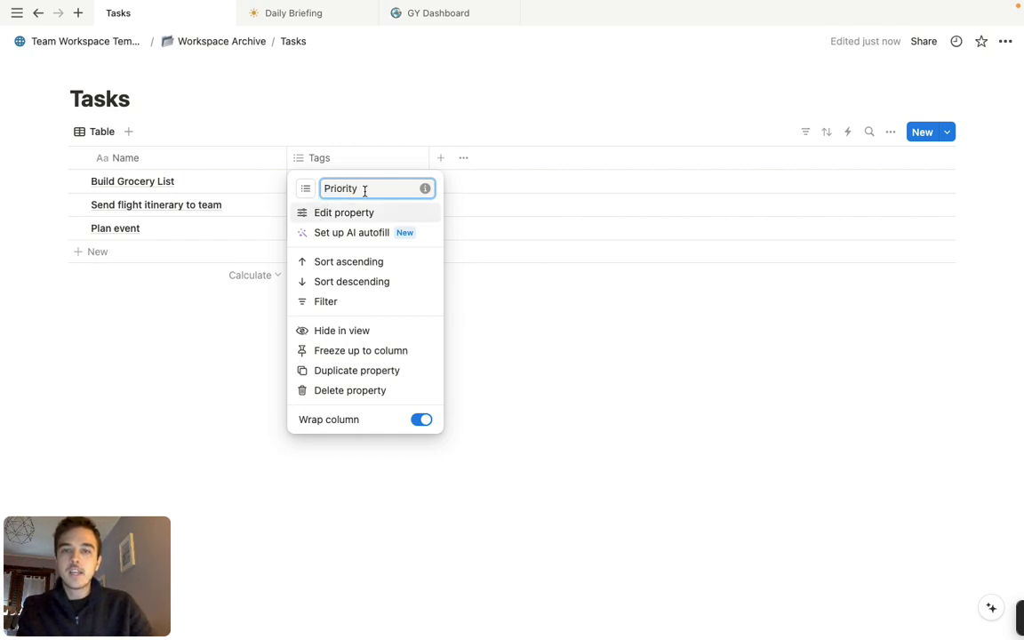
left_click(486, 325)
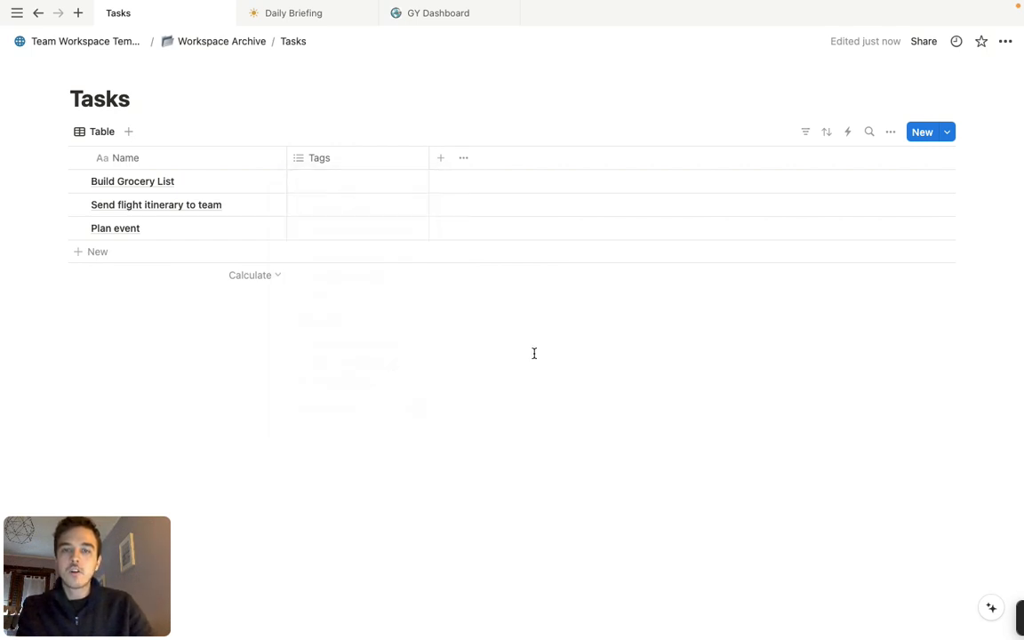
Change the Priority property's type to Select and close its settings.
left_click(343, 158)
left_click(317, 215)
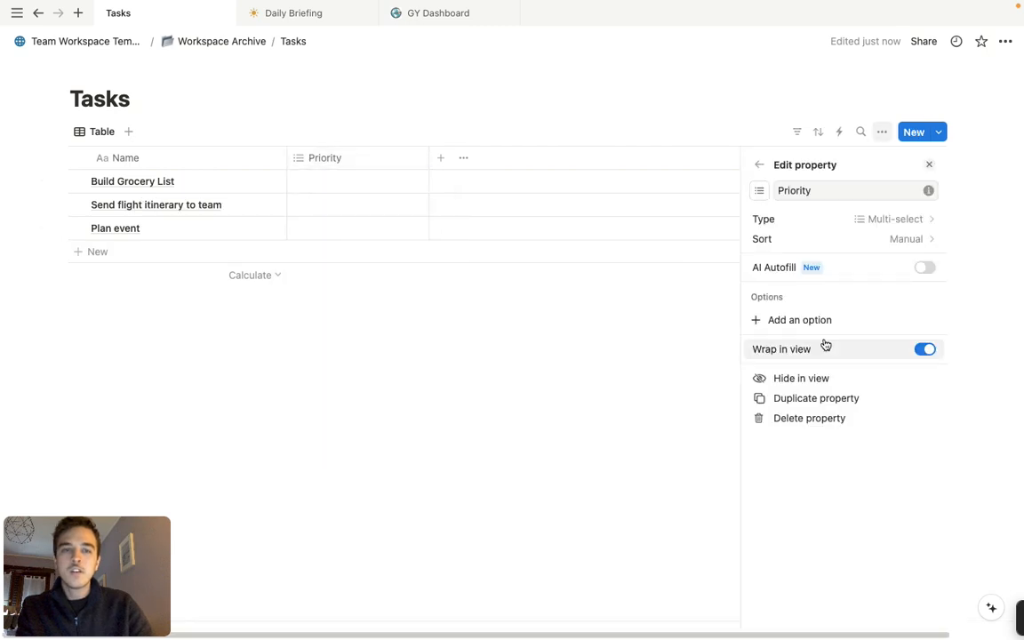
left_click(805, 220)
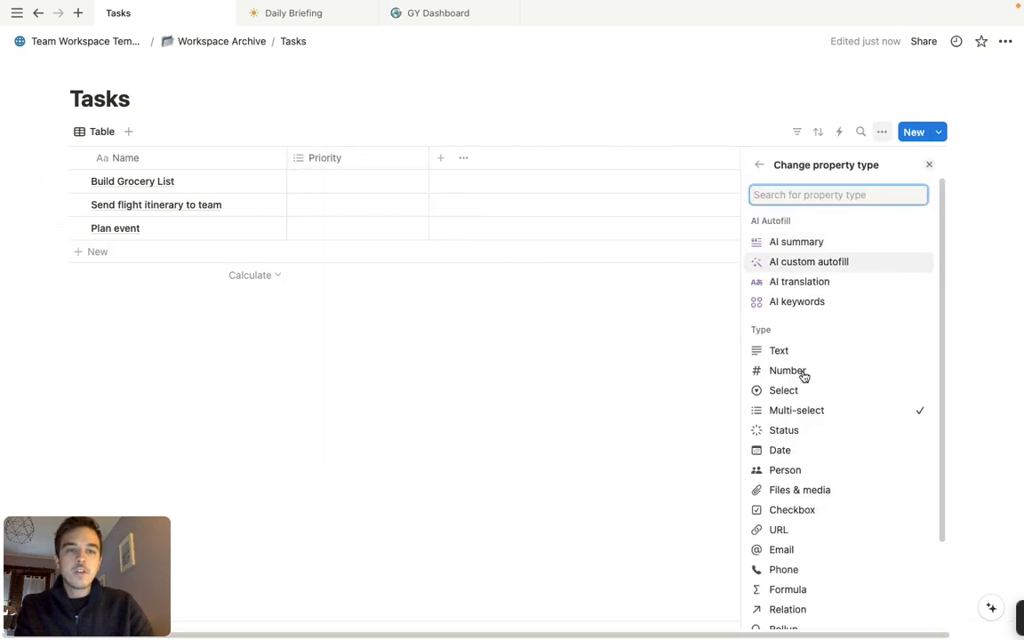
left_click(808, 398)
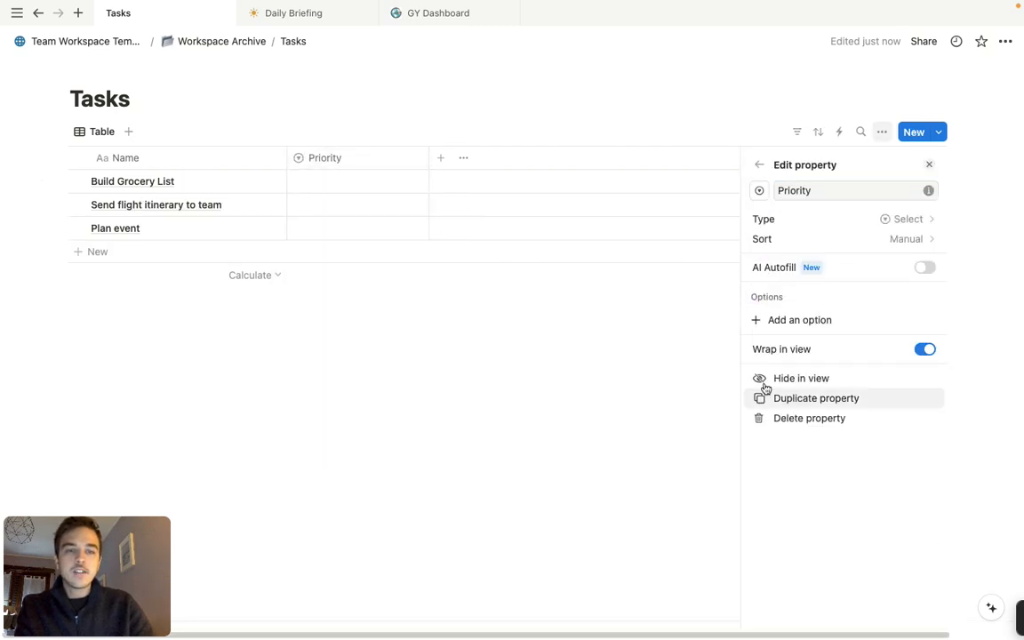
left_click(648, 324)
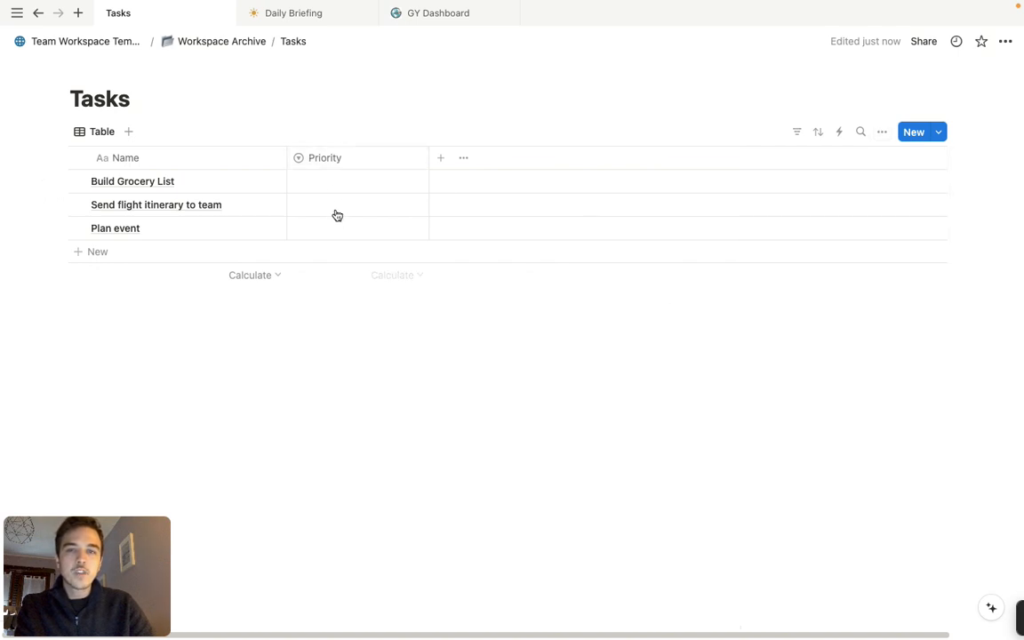
Create the Priority options High for Build Grocery List, Medium for Send flight itinerary to team, and Low for Plan event.
left_click(338, 180)
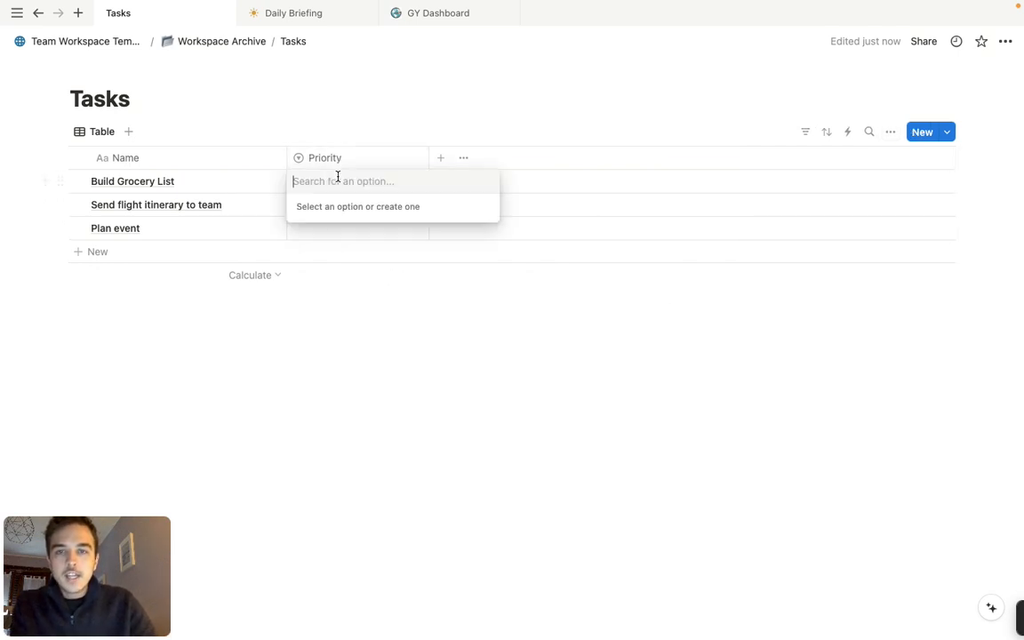
type("High")
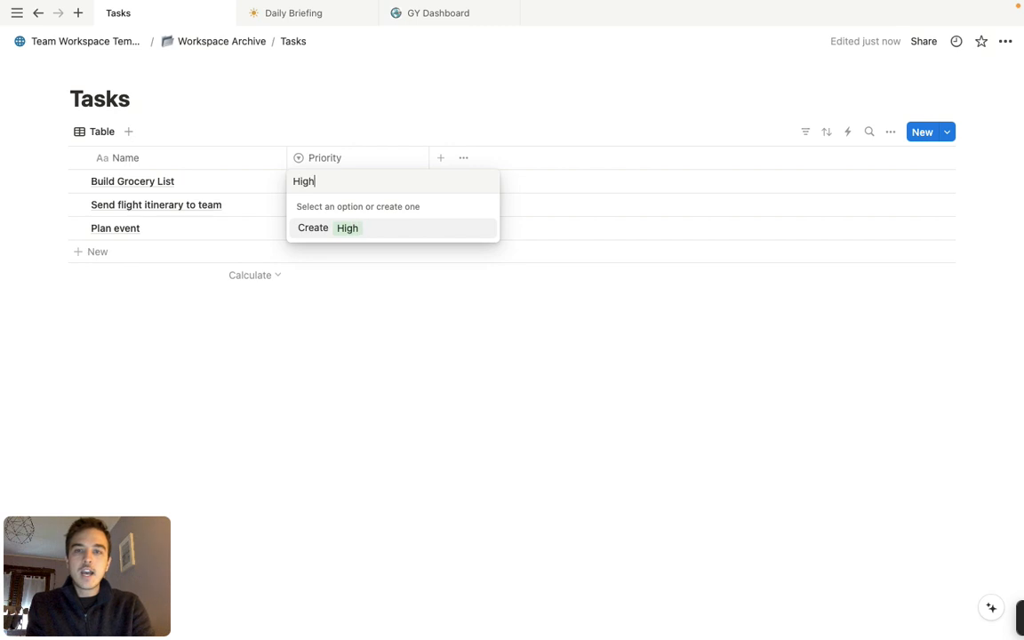
key("Return")
type("Medium")
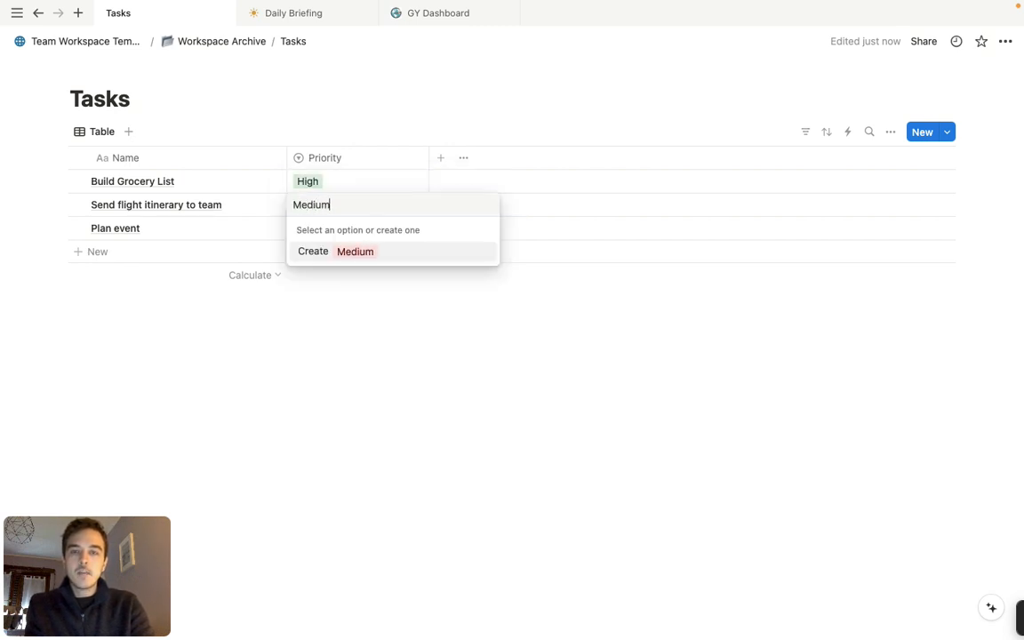
key("Return")
type("Low")
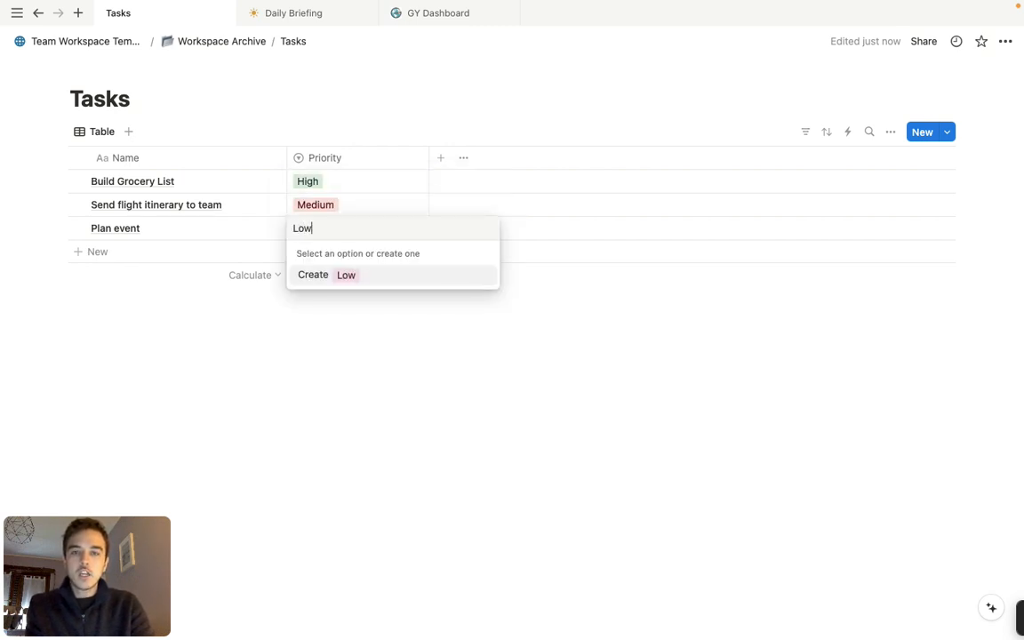
key("Return")
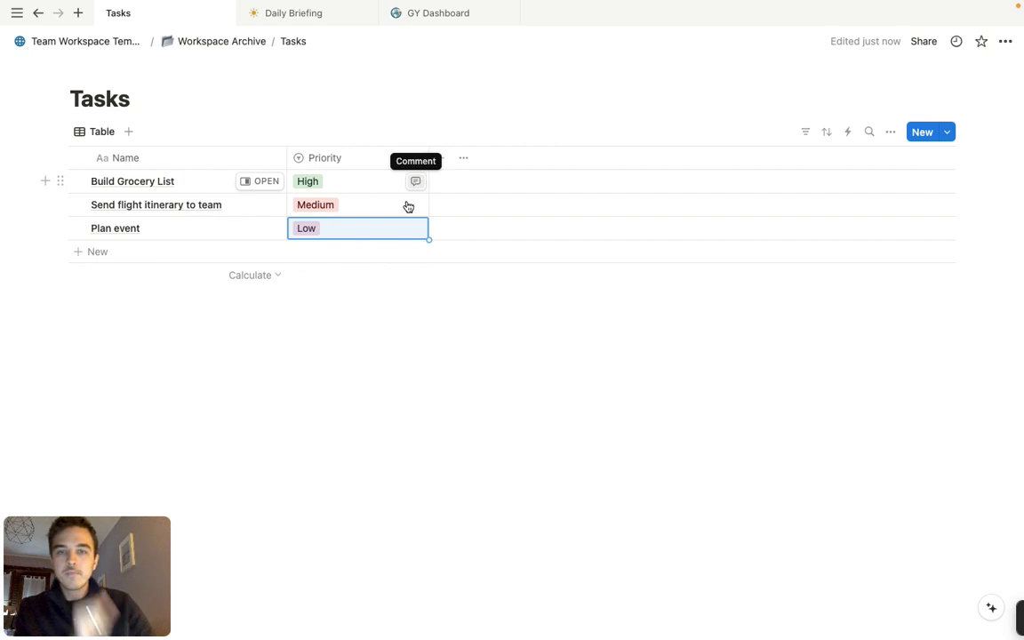
Change the priority of Build Grocery List to Medium, Send flight itinerary to team to Low, and Plan event to High.
left_click(368, 182)
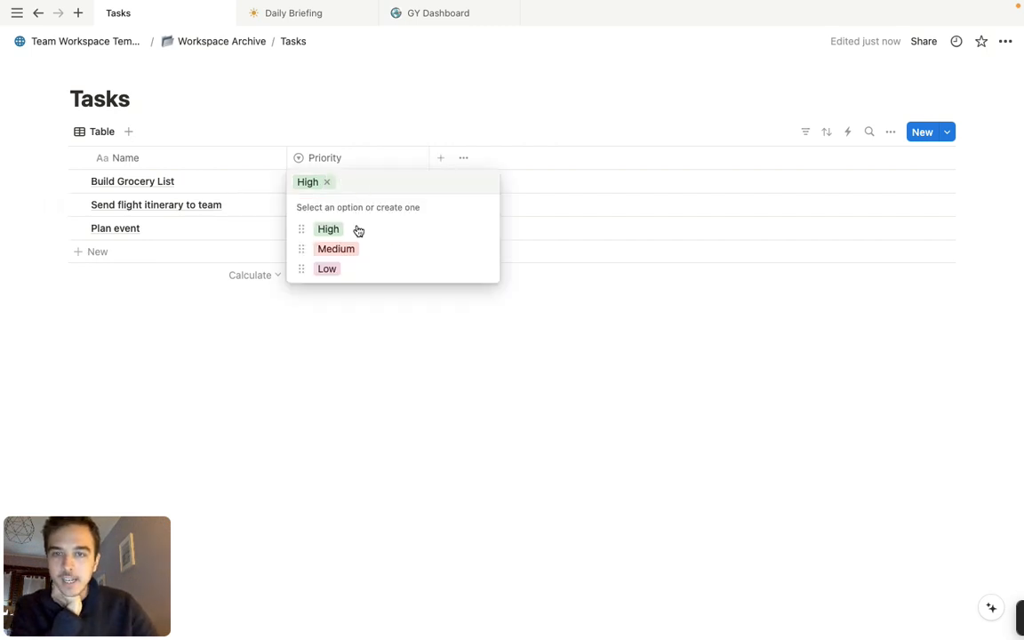
key("Escape")
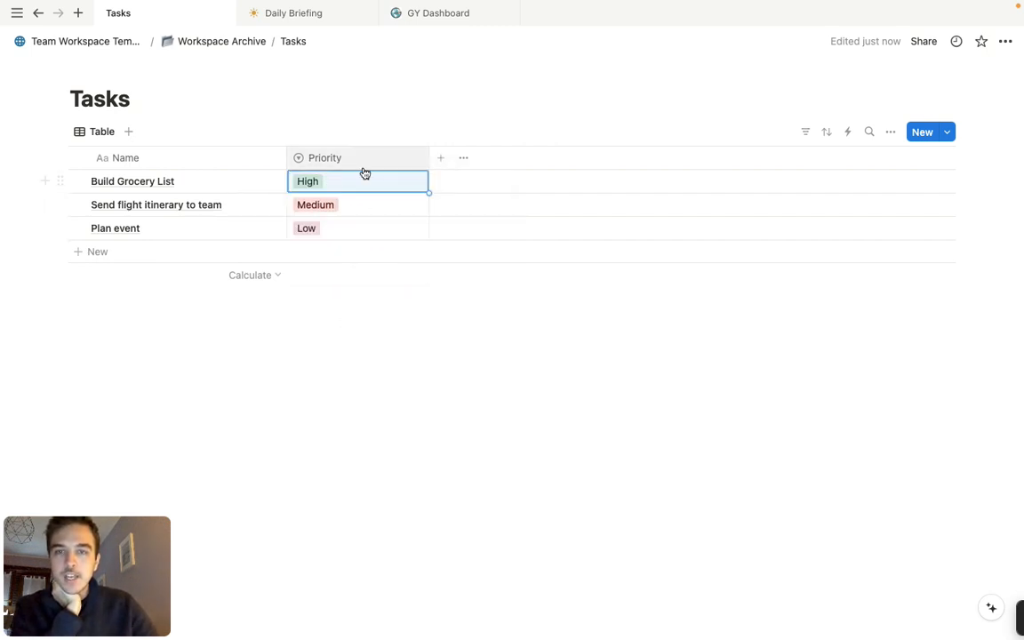
left_click(363, 182)
left_click(362, 250)
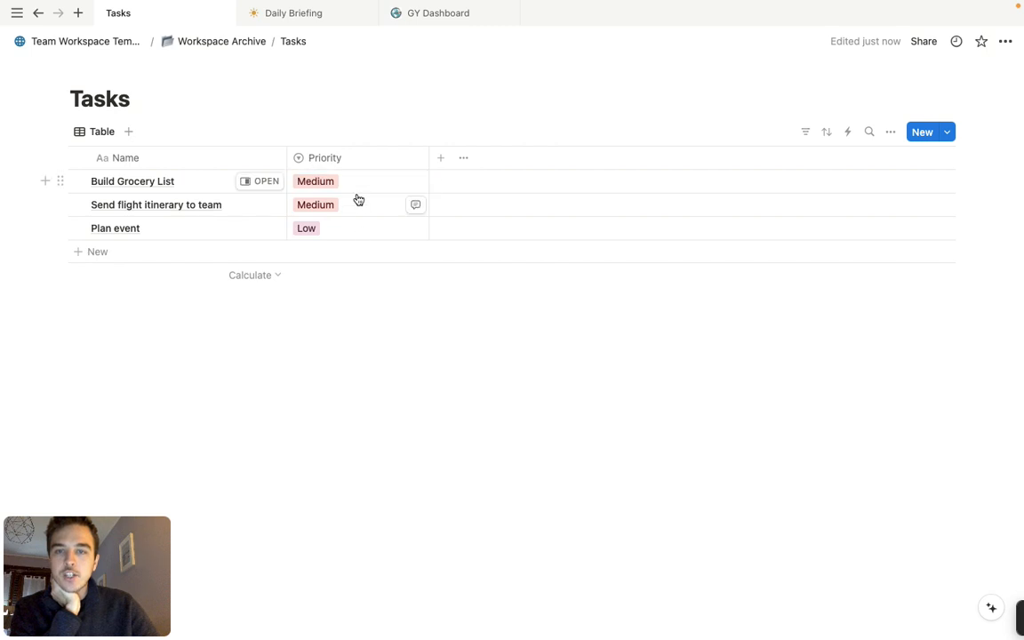
left_click(356, 204)
left_click(329, 292)
left_click(365, 323)
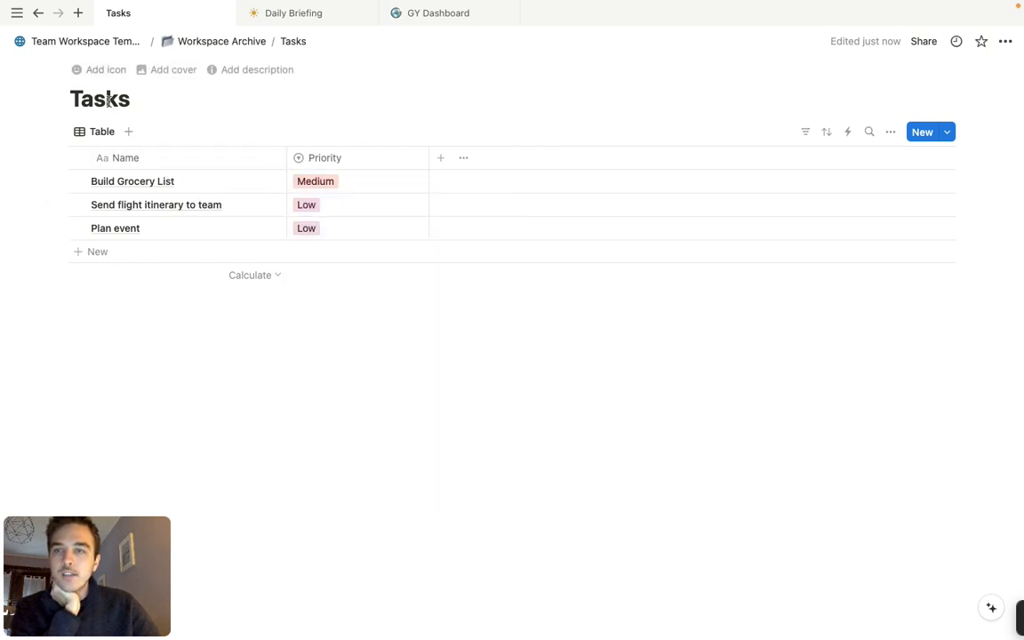
left_click(342, 229)
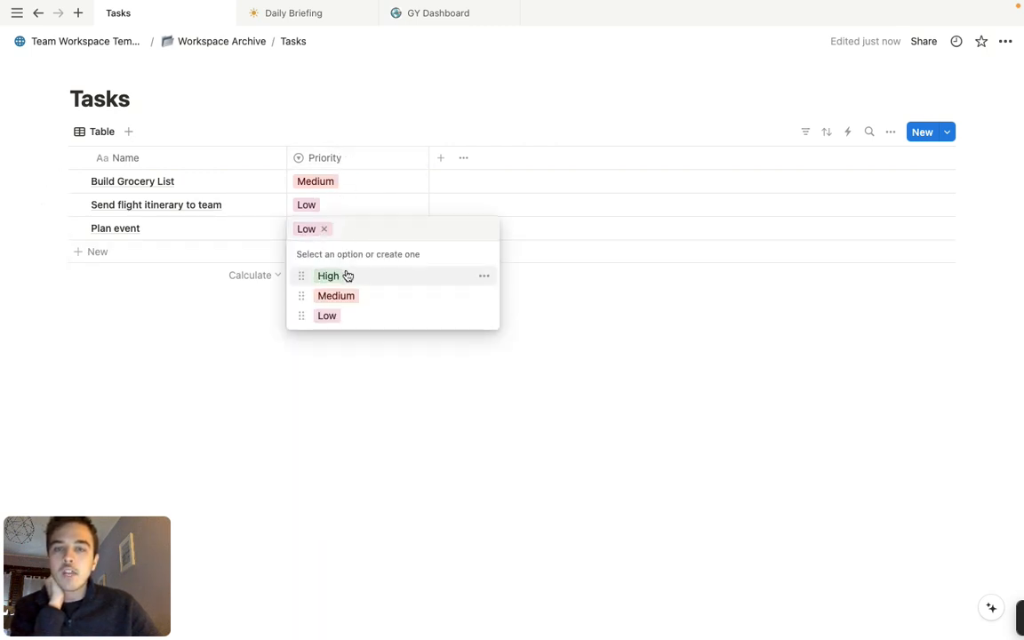
left_click(343, 275)
Recolor the Priority options: High red, Medium yellow, and Low green.
left_click(334, 182)
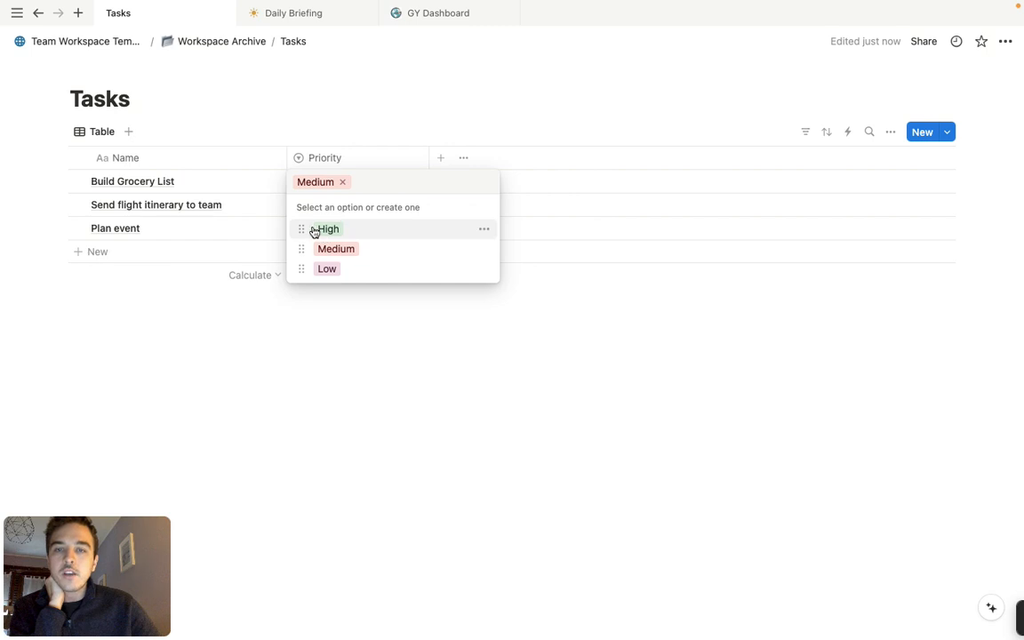
left_click(485, 229)
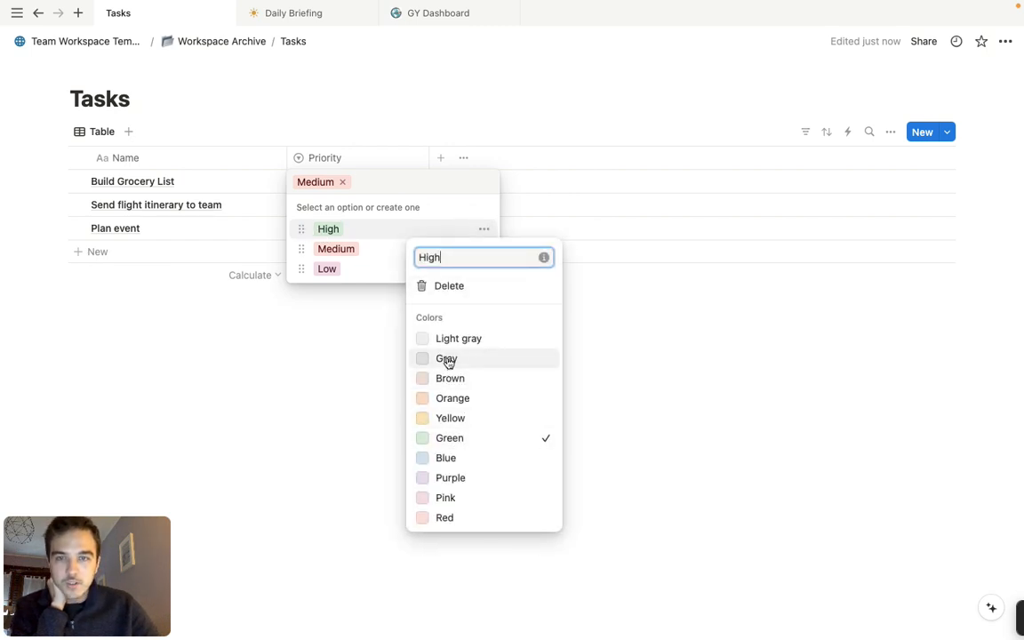
left_click(466, 518)
key("Escape")
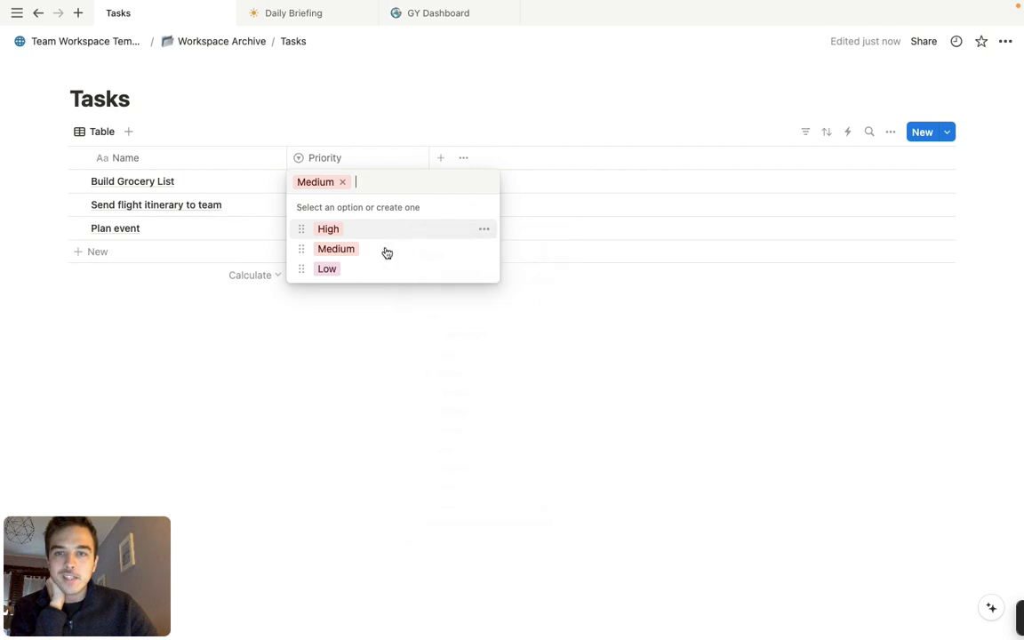
left_click(478, 250)
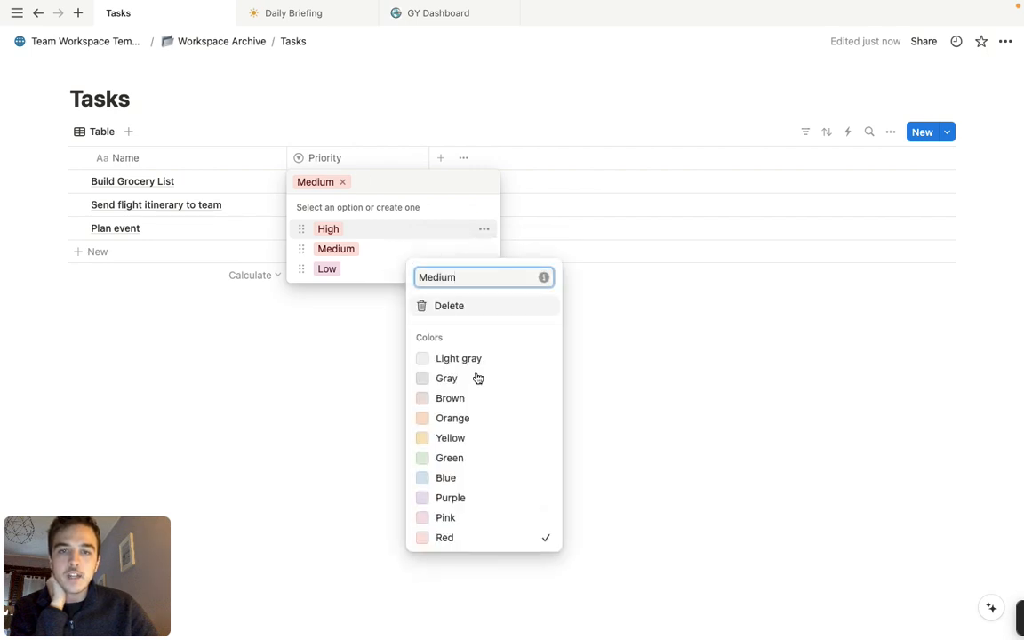
left_click(452, 438)
key("Escape")
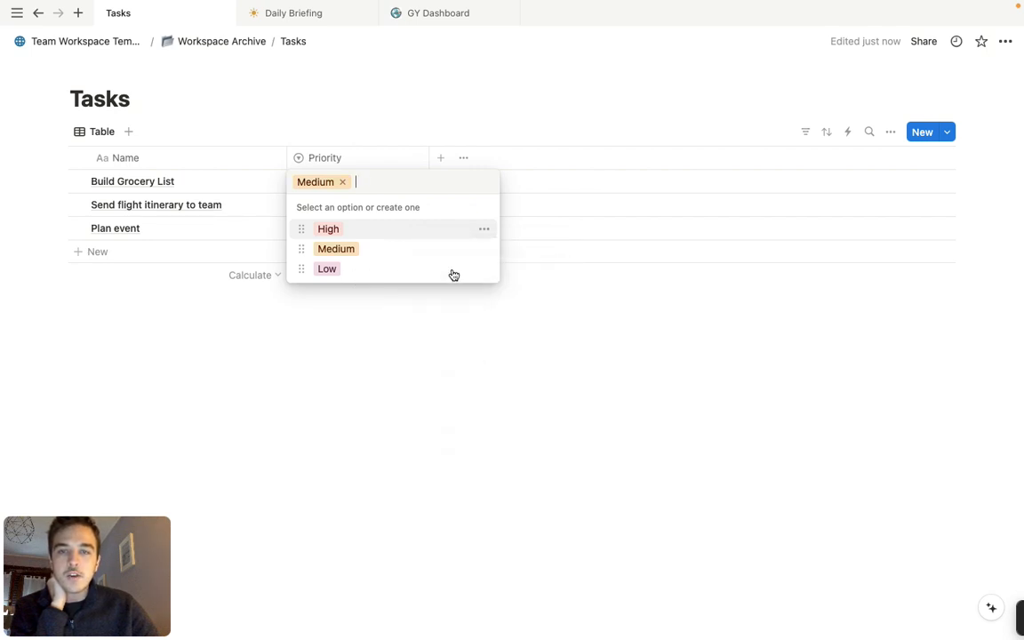
left_click(482, 270)
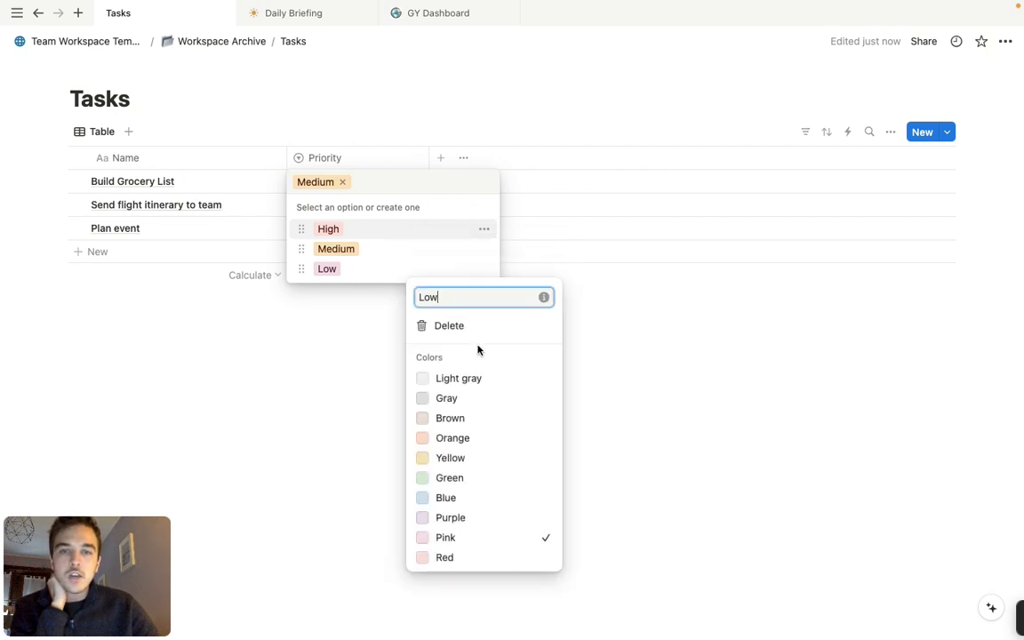
left_click(453, 478)
key("Escape")
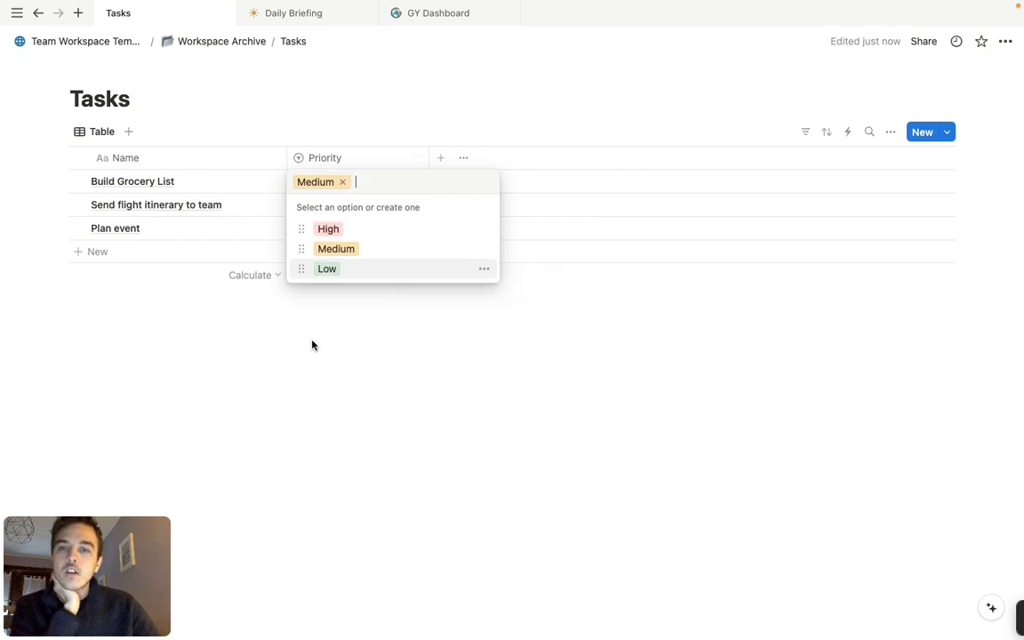
key("Escape")
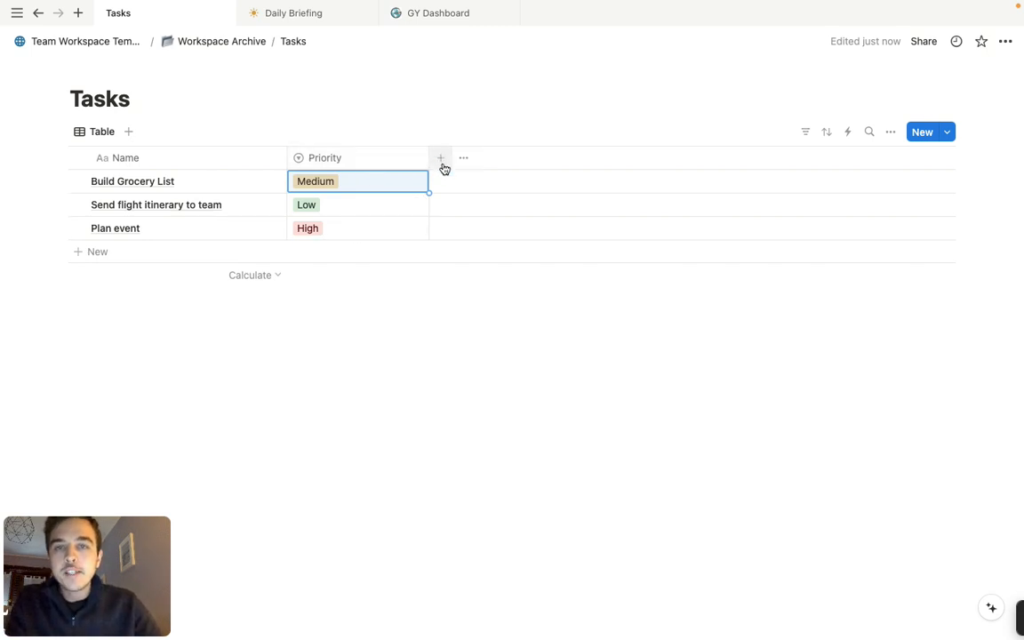
Add a Date property named Due Date to the Tasks table.
left_click(442, 160)
scroll(829, 439, "down", 2)
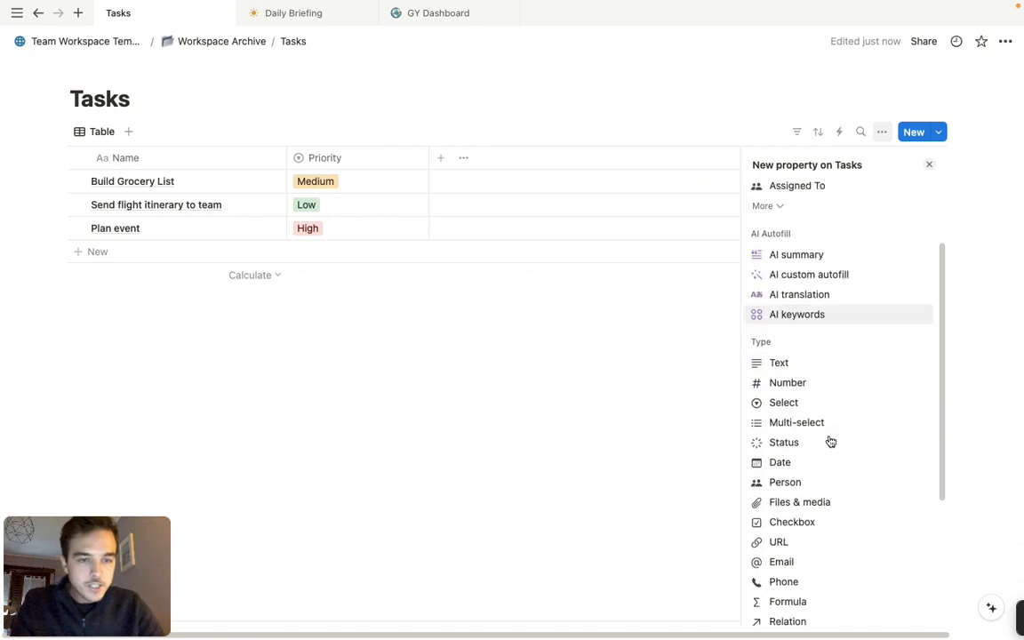
scroll(829, 441, "down", 5)
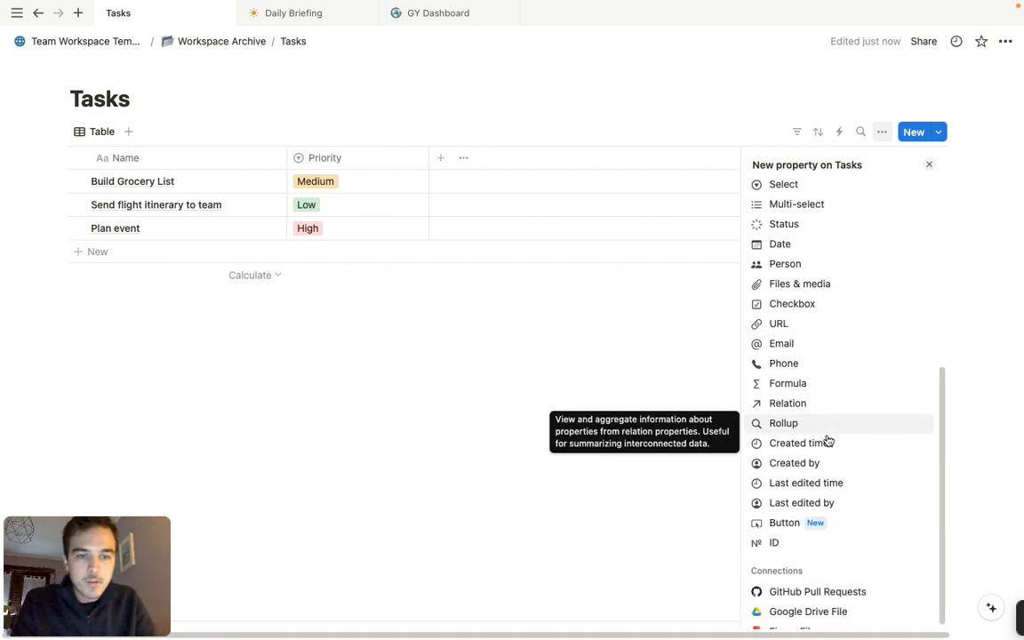
scroll(826, 441, "up", 4)
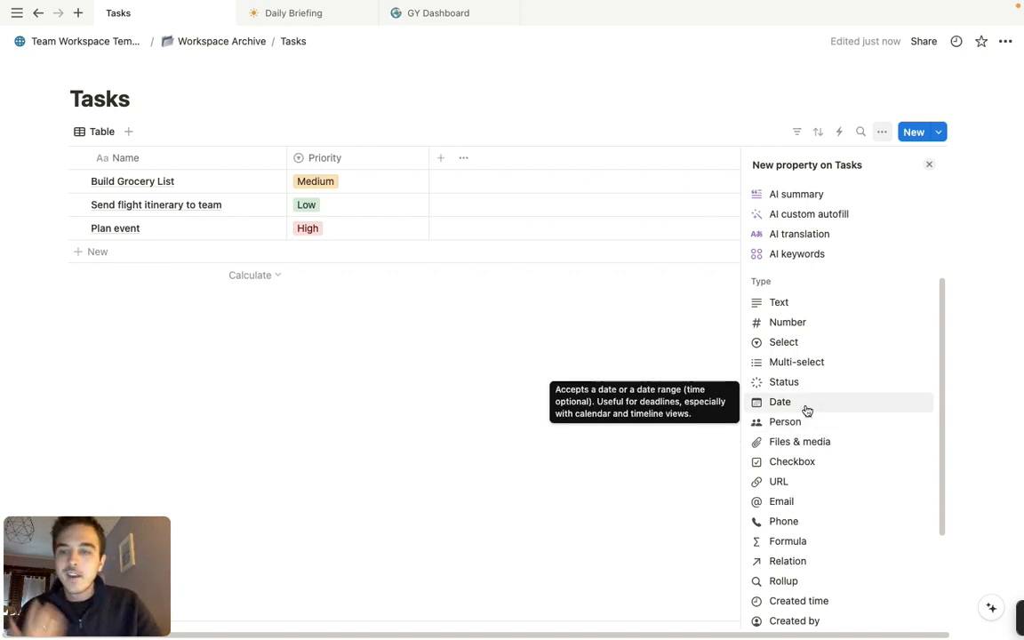
left_click(805, 409)
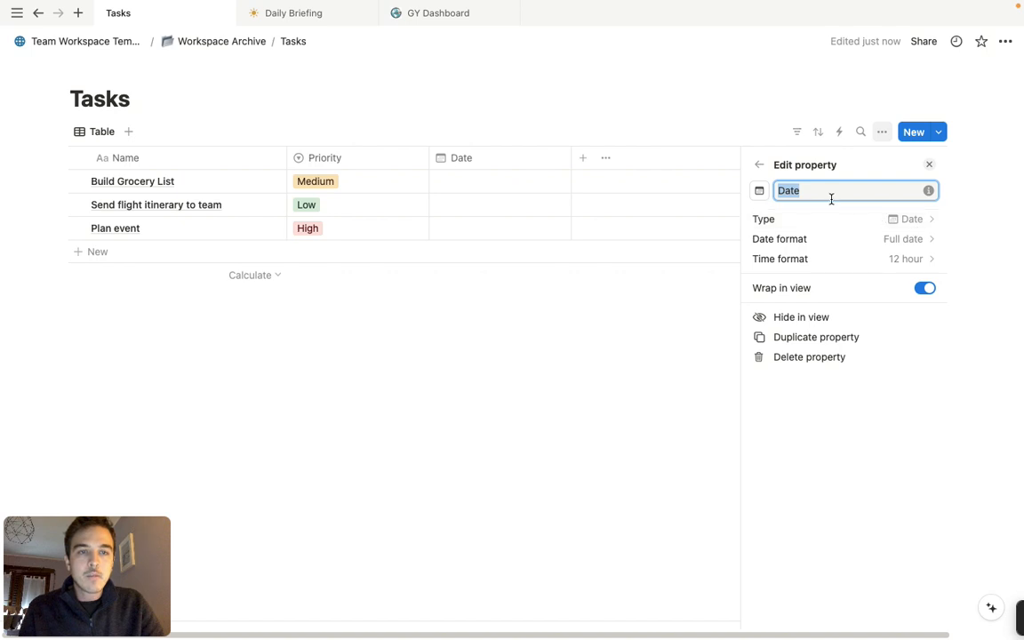
type("Due")
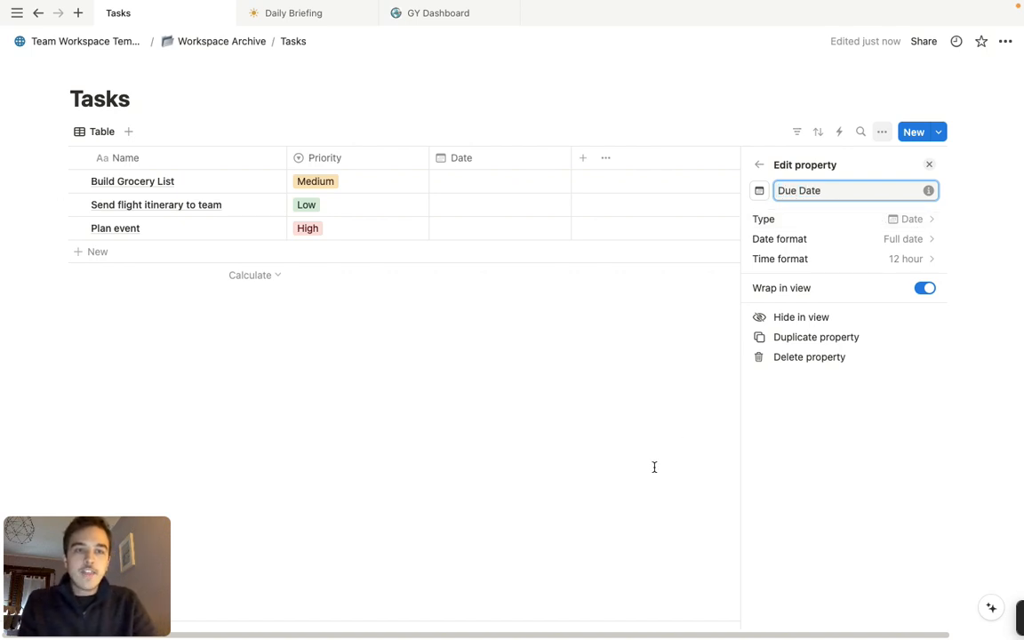
left_click(654, 467)
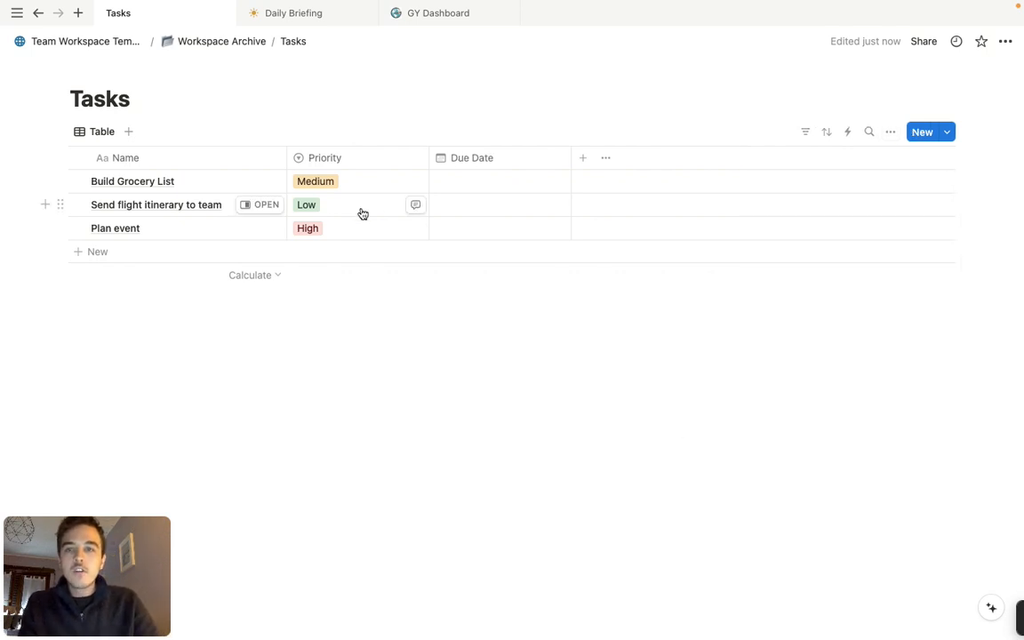
Set the due date of Build Grocery List to September 24, 2024.
left_click(480, 181)
left_click(502, 351)
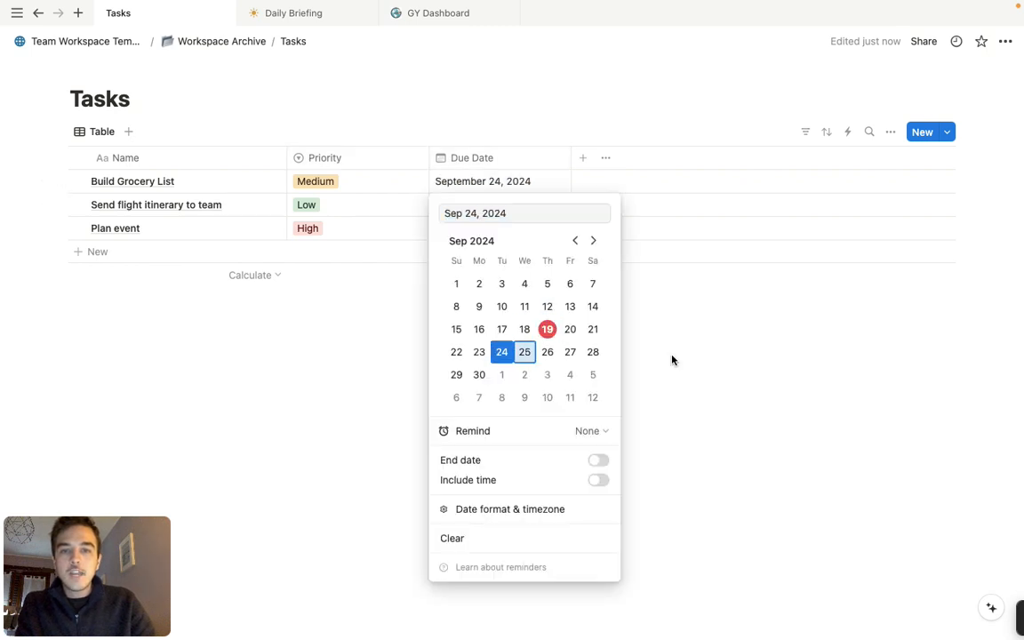
key("Escape")
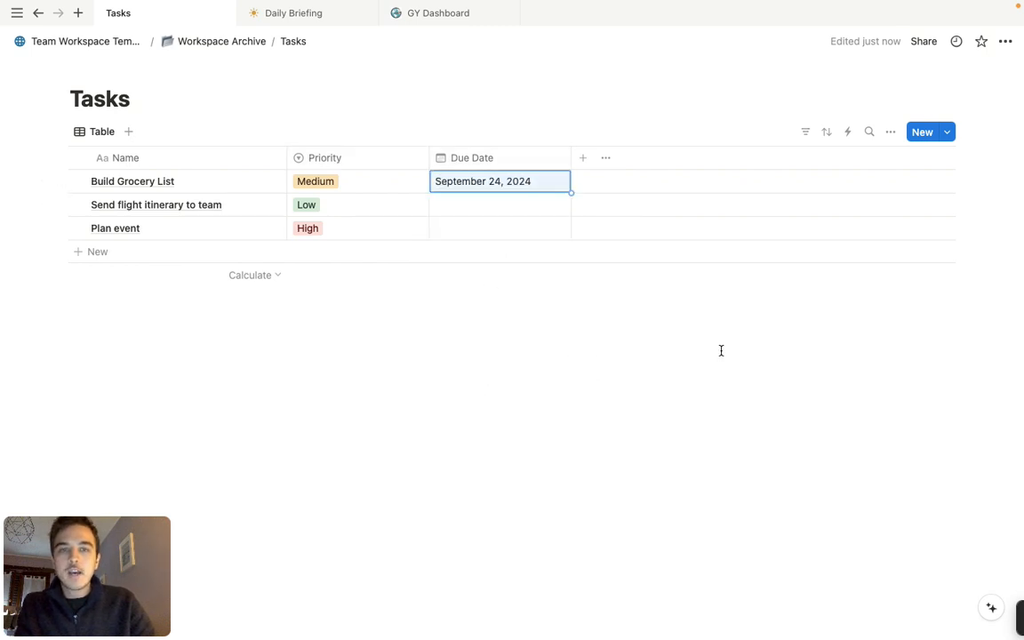
Add a Checkbox property named Complete to the Tasks table.
left_click(584, 158)
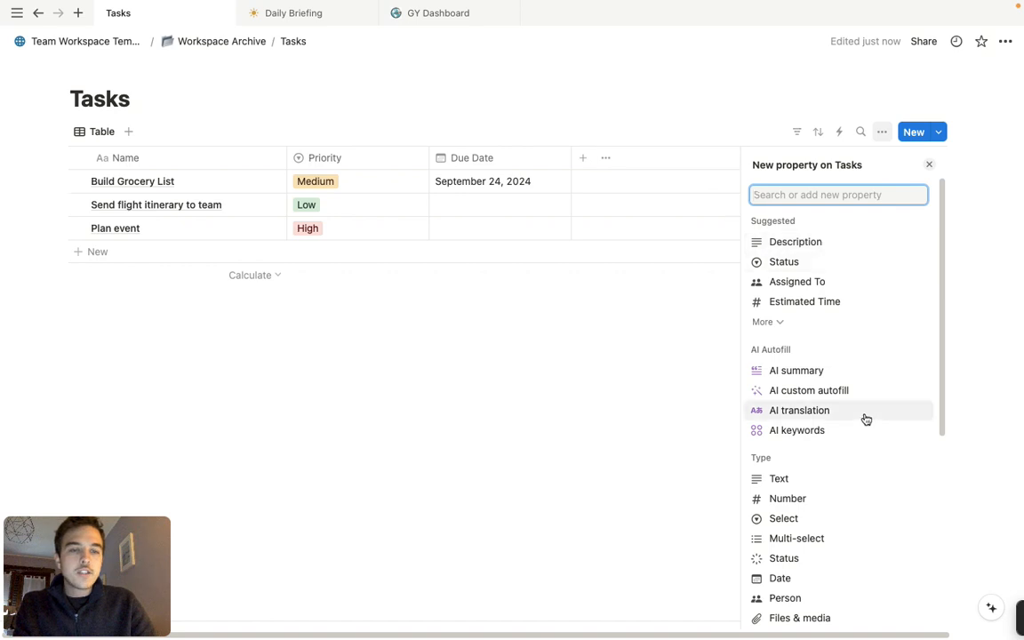
scroll(863, 419, "down", 3)
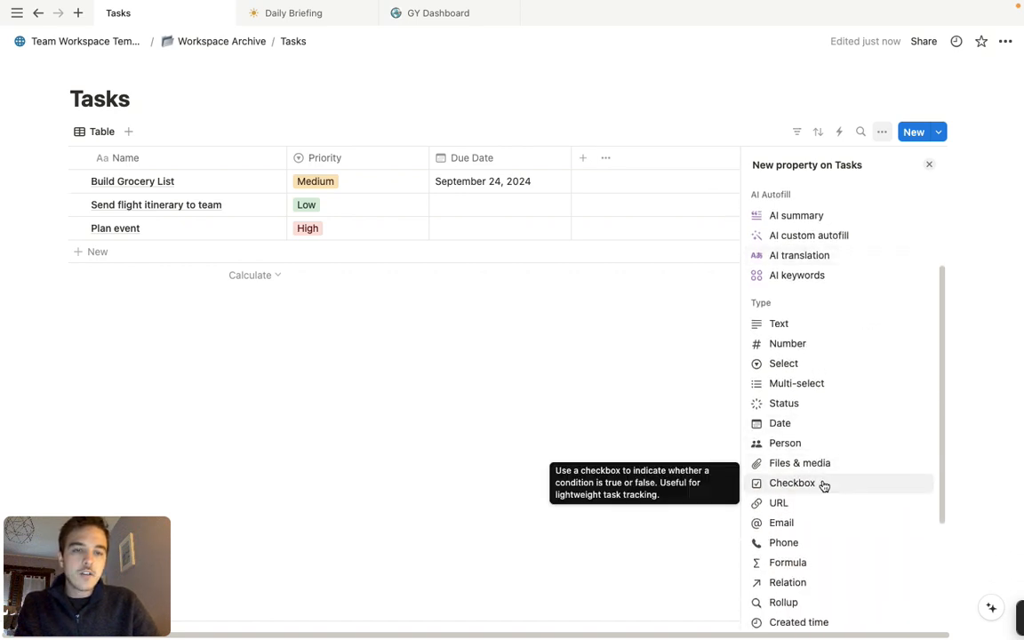
left_click(824, 485)
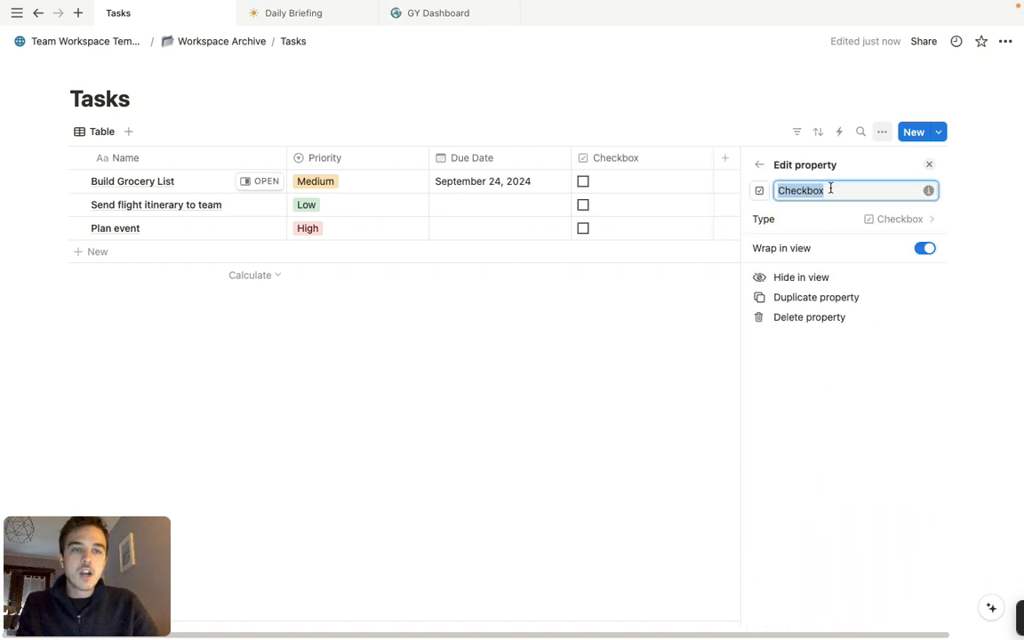
left_click(798, 190)
double_click(798, 190)
type("Comple")
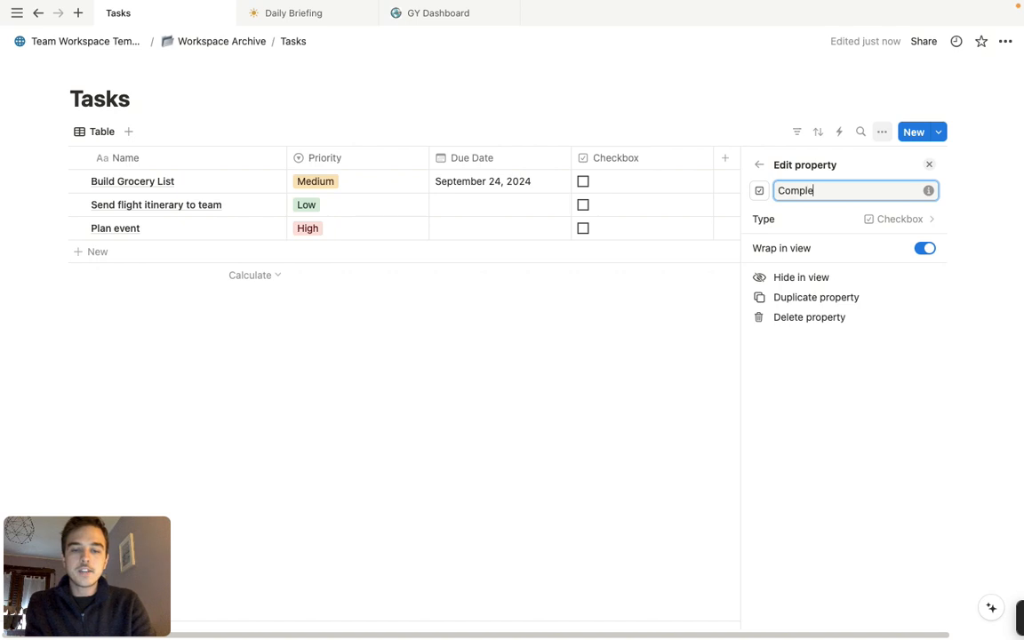
type("te")
left_click(685, 299)
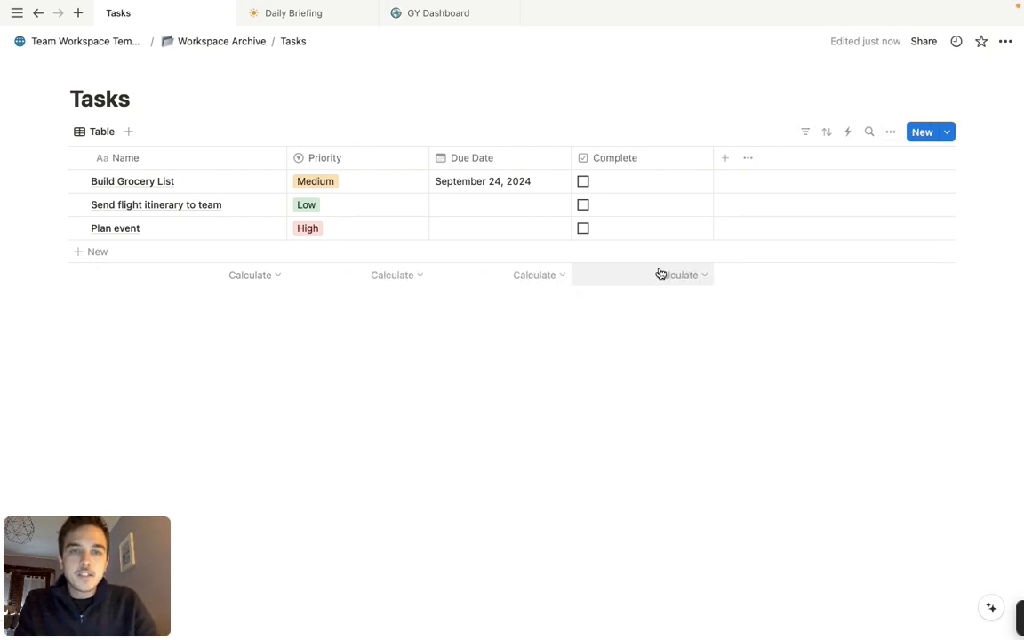
Mark Build Grocery List as complete, and check and uncheck Complete for Send flight itinerary to team.
left_click(583, 182)
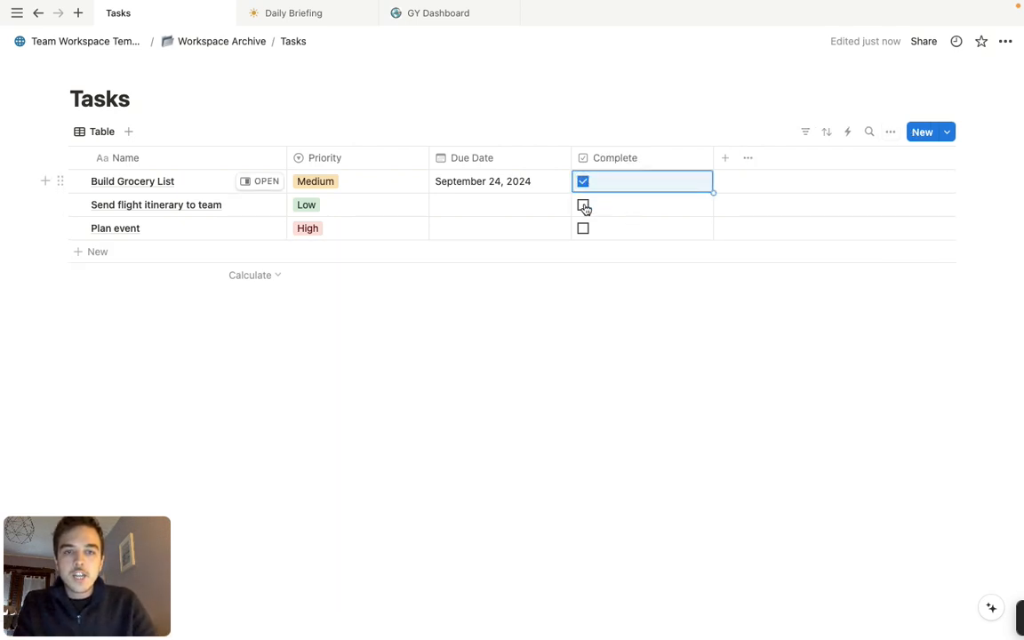
left_click(583, 205)
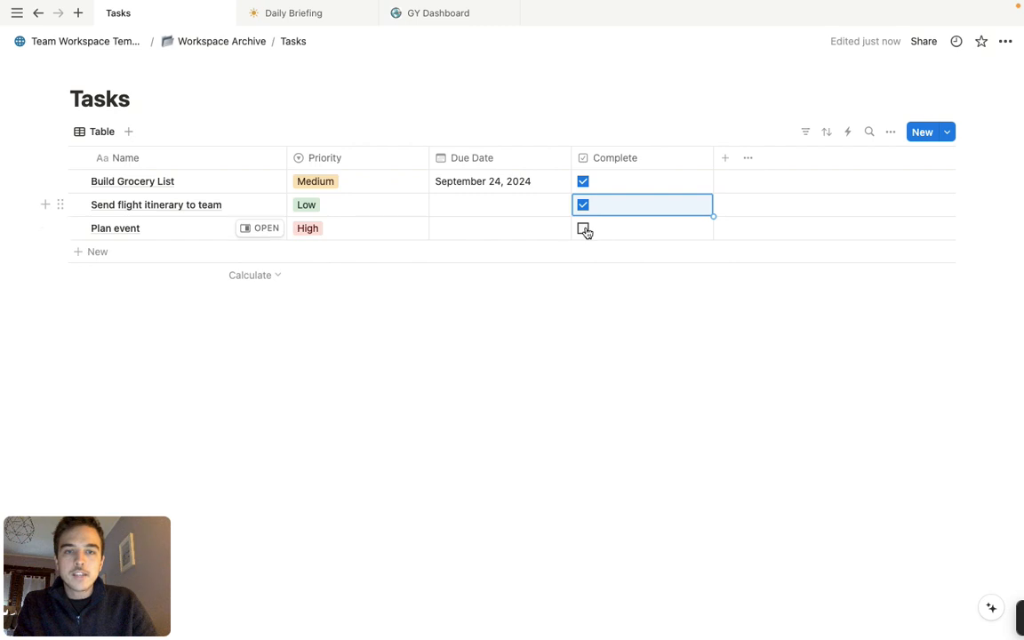
left_click(607, 387)
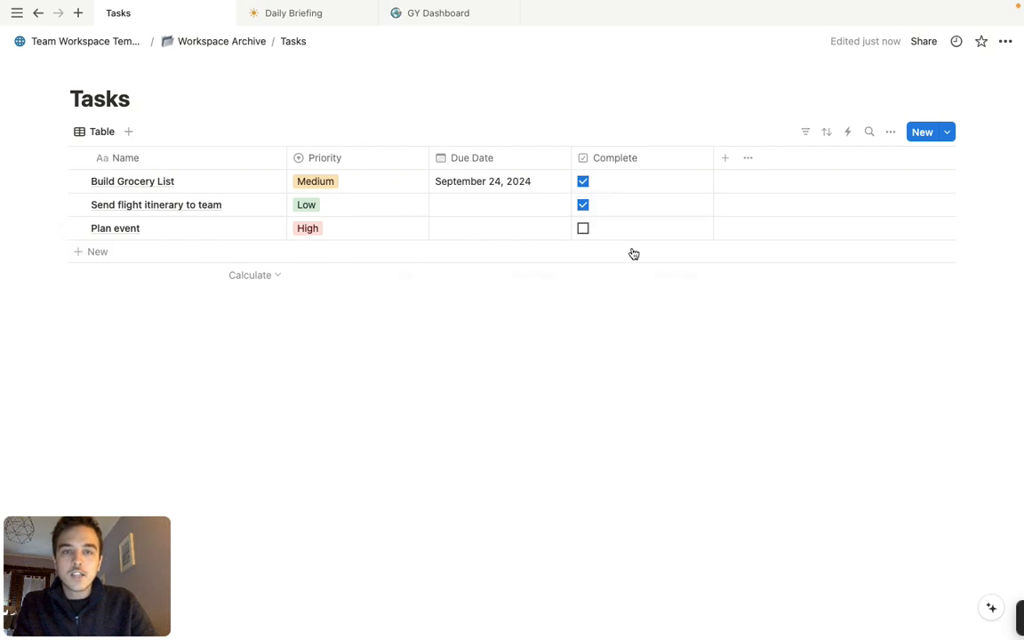
left_click(583, 208)
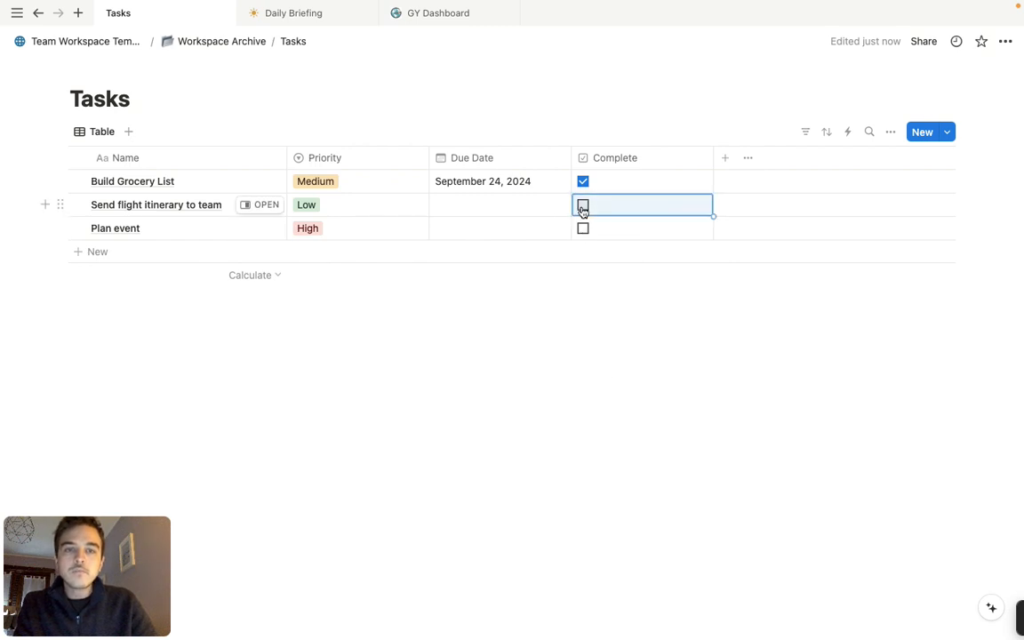
Add a Person property to the Tasks table, keeping its default name.
left_click(725, 161)
scroll(818, 499, "down", 3)
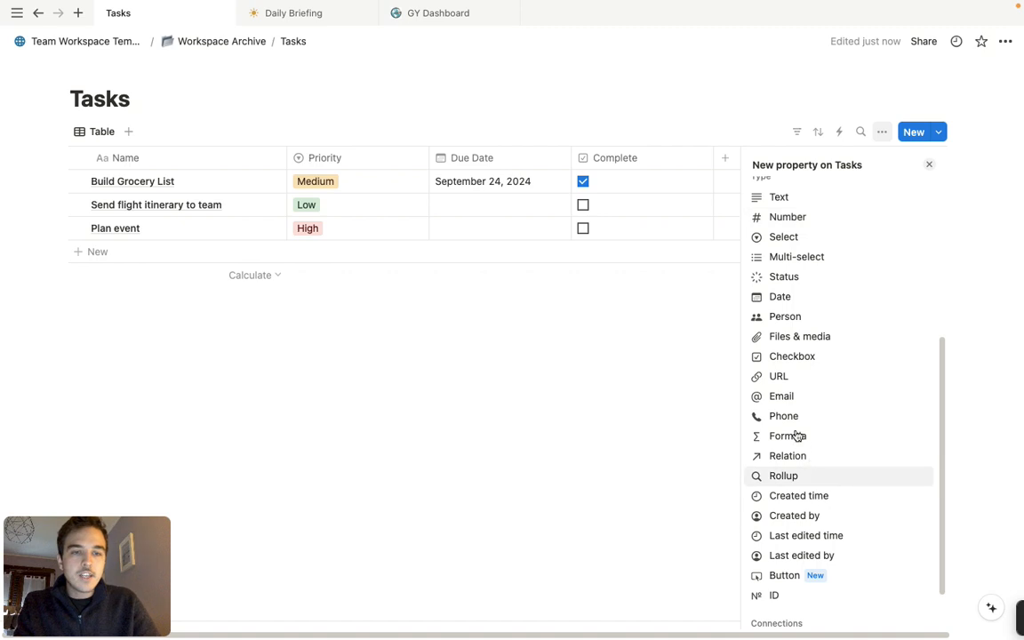
left_click(814, 319)
left_click(706, 347)
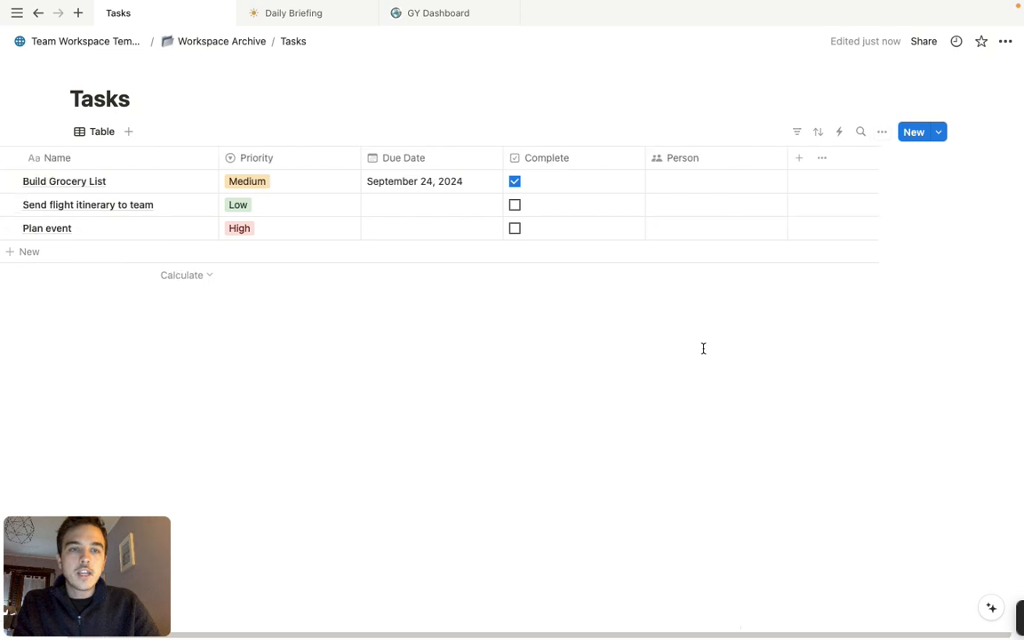
Assign yourself to Build Grocery List and a different workspace member to Send flight itinerary to team in the Person column.
left_click(766, 181)
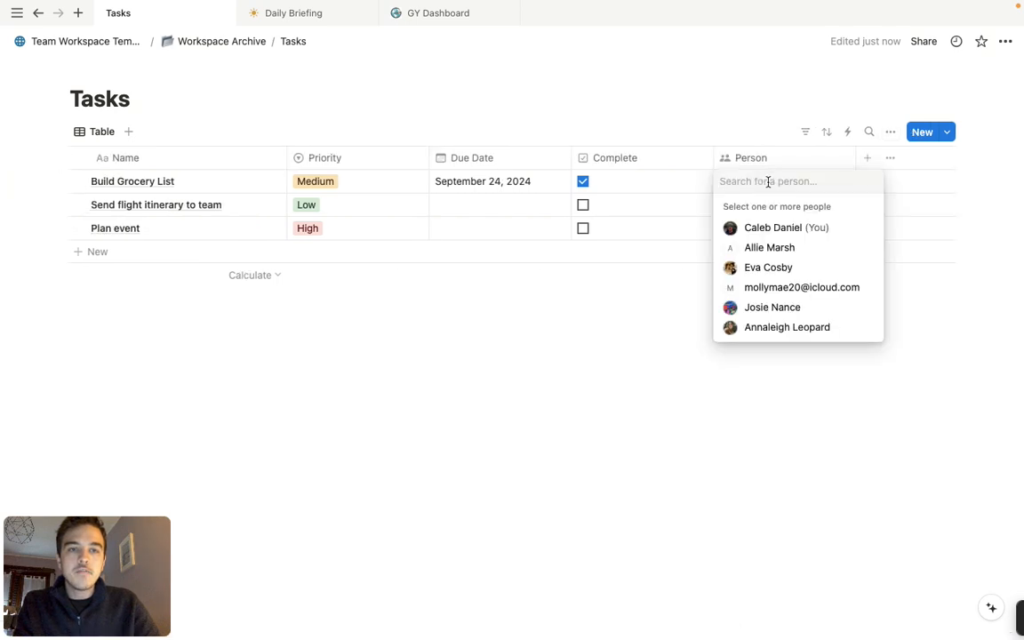
left_click(783, 228)
key("Escape")
left_click(786, 216)
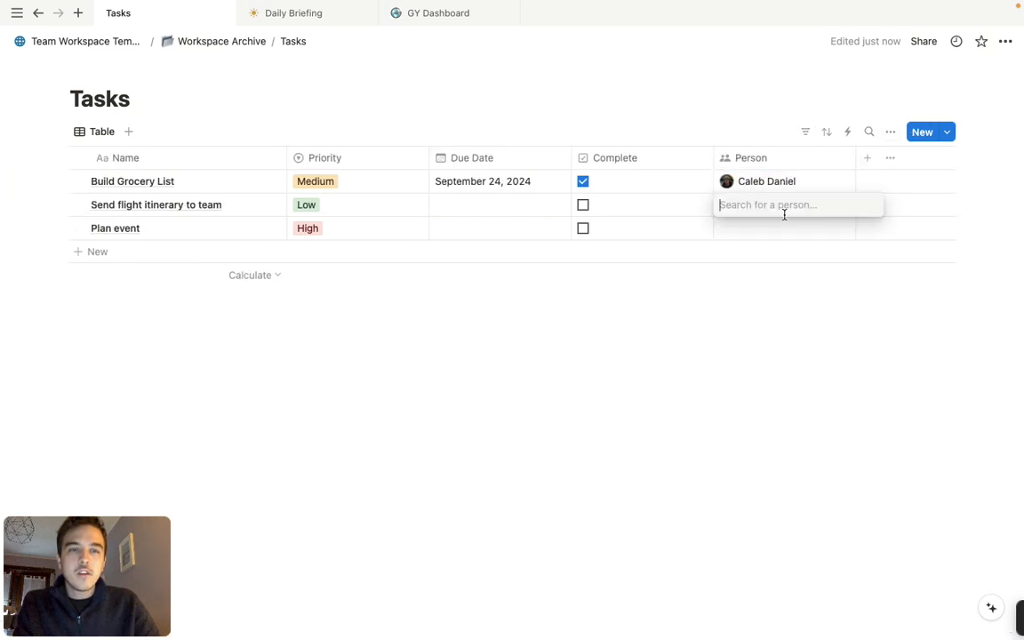
left_click(782, 290)
key("Escape")
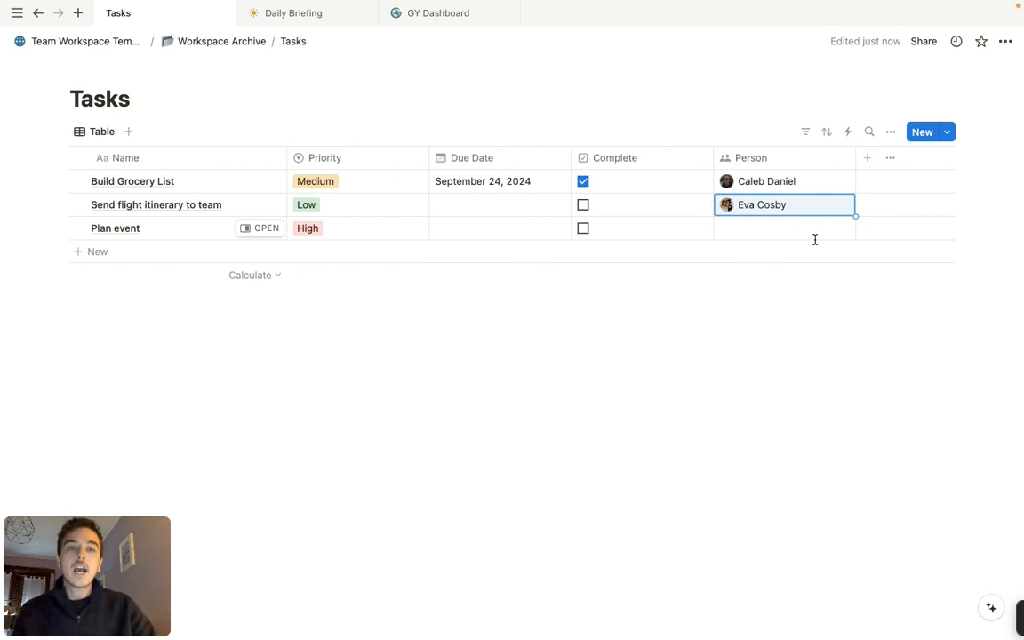
Add a Person filter limited to the Build Grocery List assignee, and clear the person selected in the filter.
left_click(807, 133)
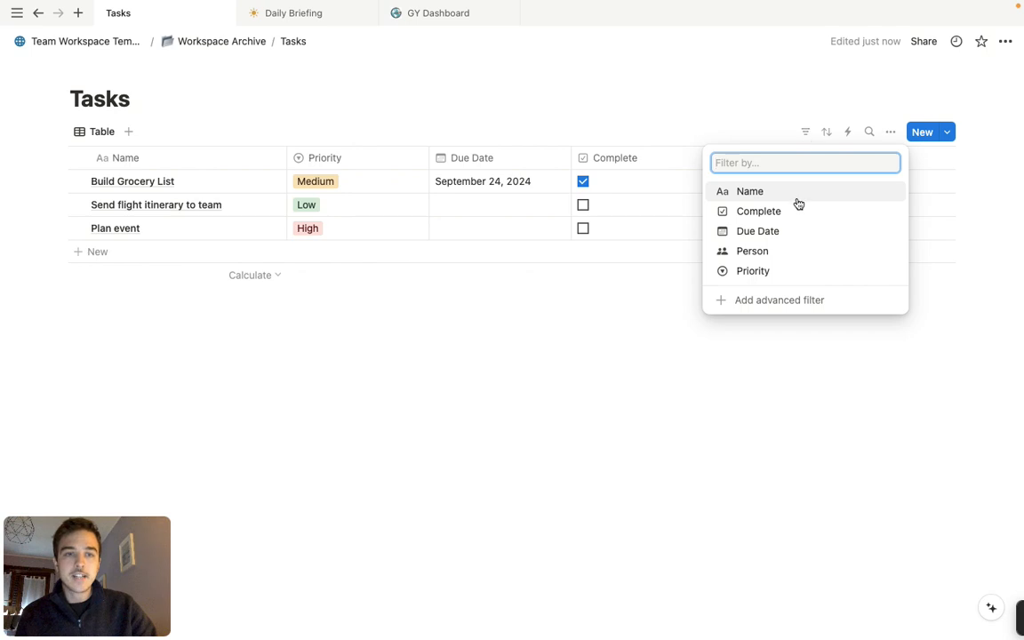
left_click(785, 251)
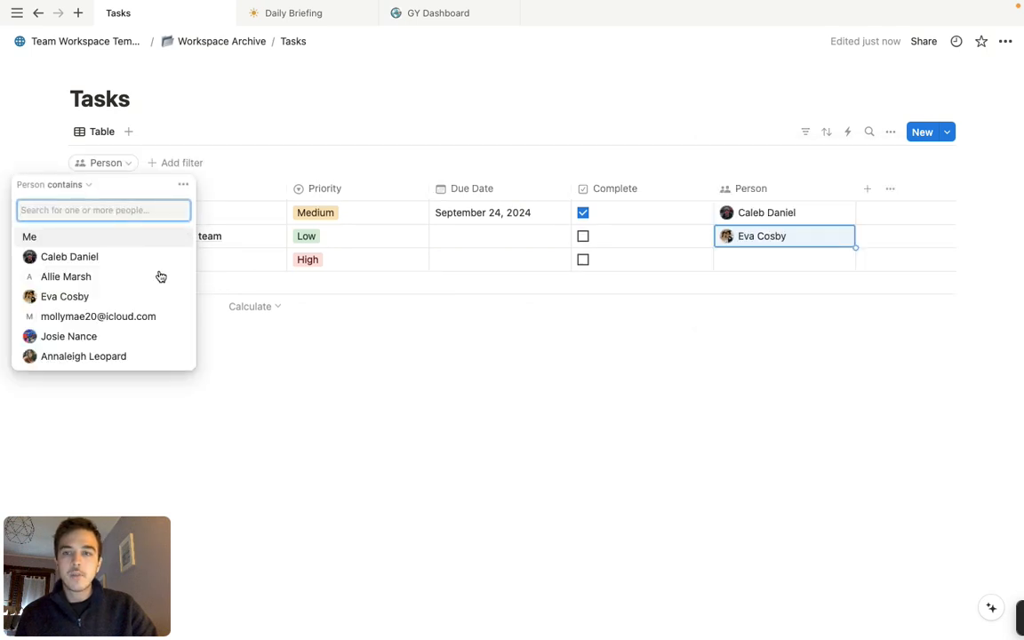
left_click(149, 265)
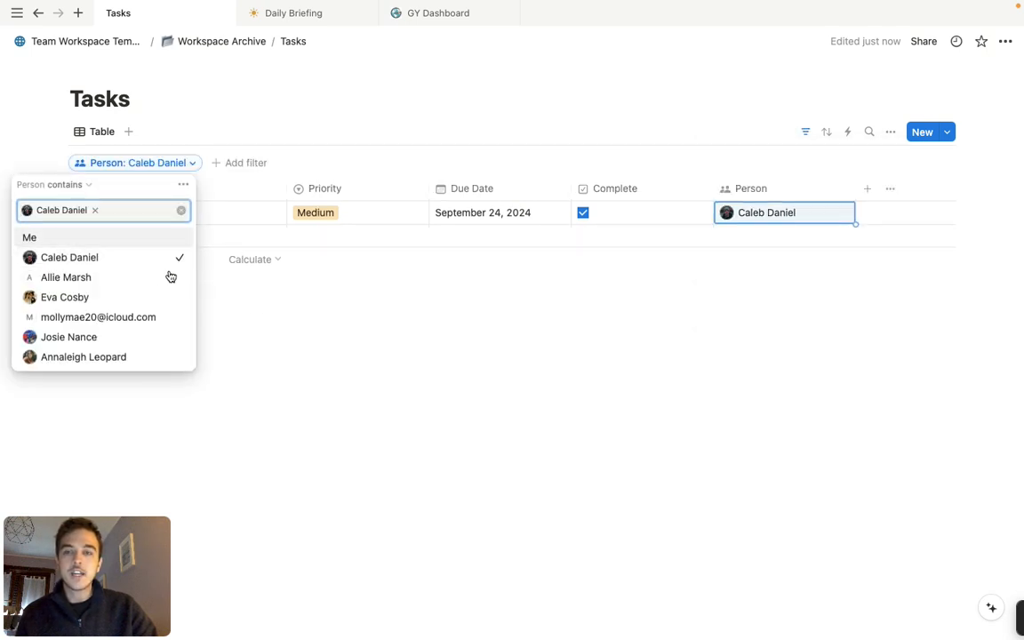
left_click(370, 370)
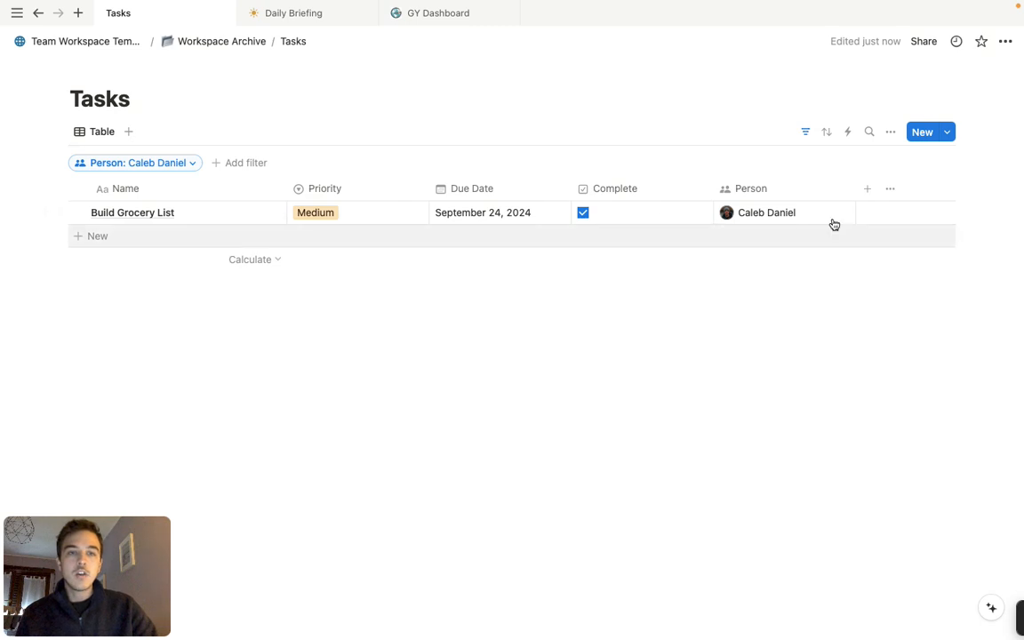
left_click(190, 163)
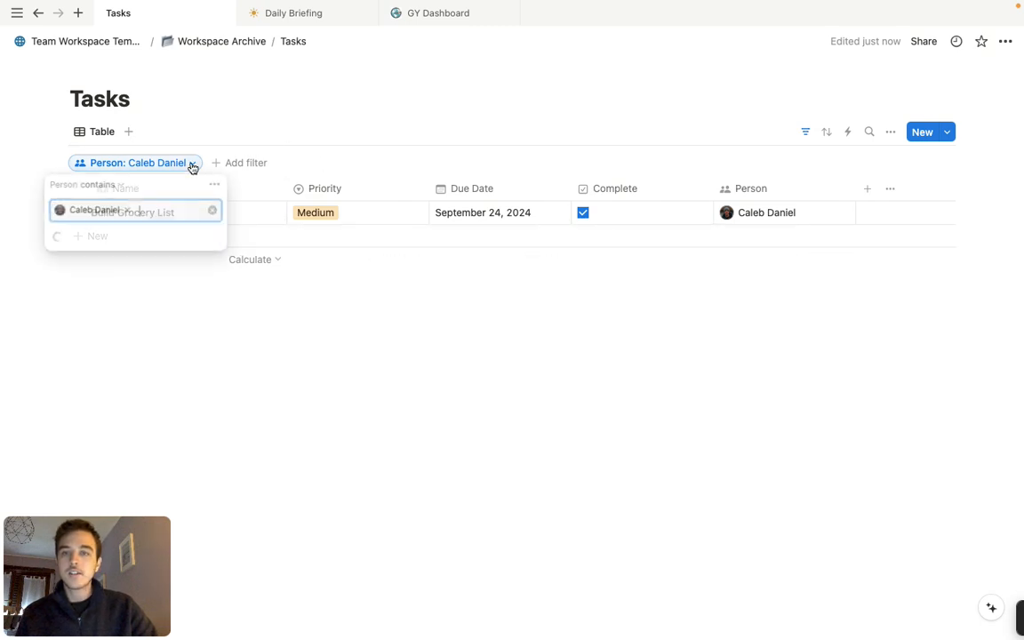
left_click(213, 216)
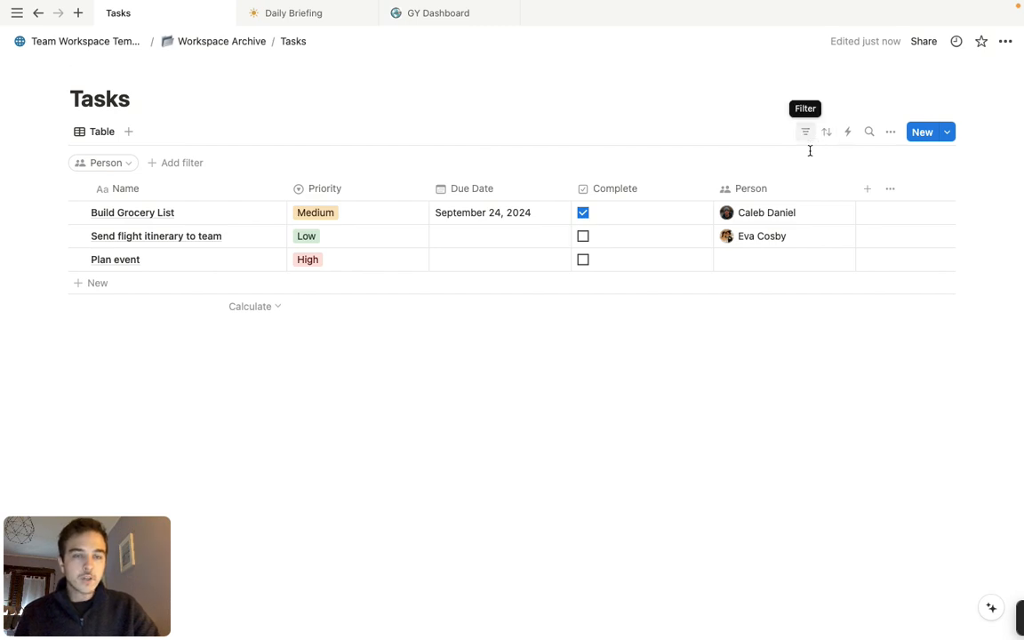
left_click(866, 189)
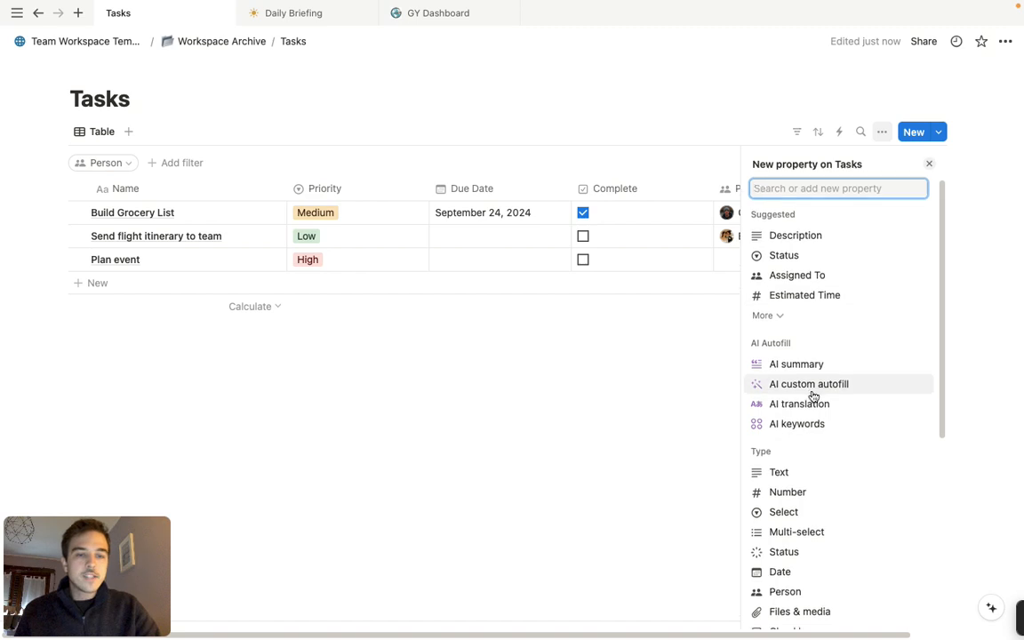
scroll(812, 396, "down", 5)
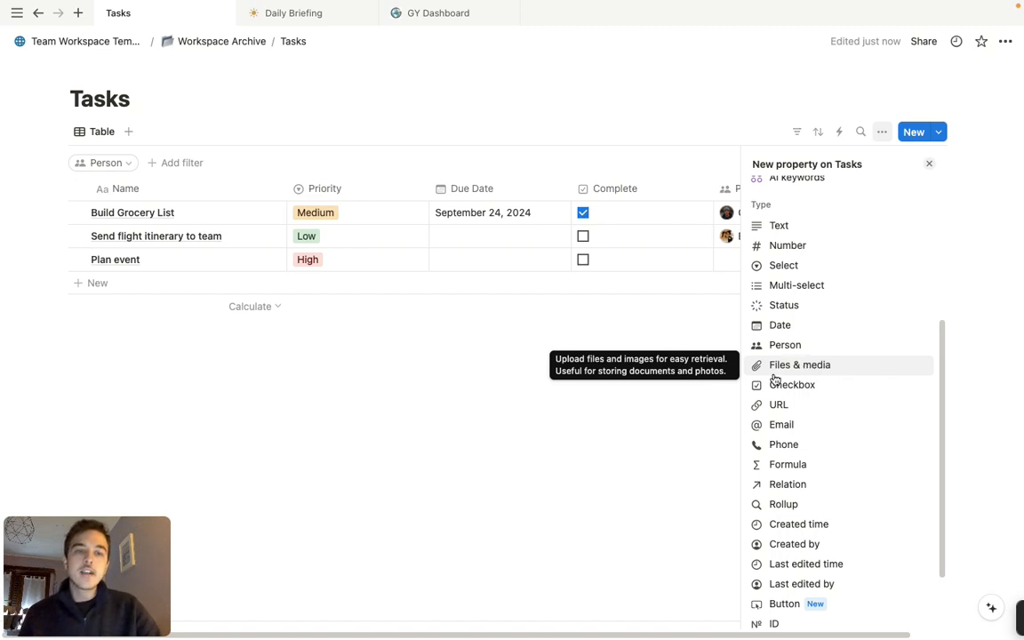
left_click(566, 457)
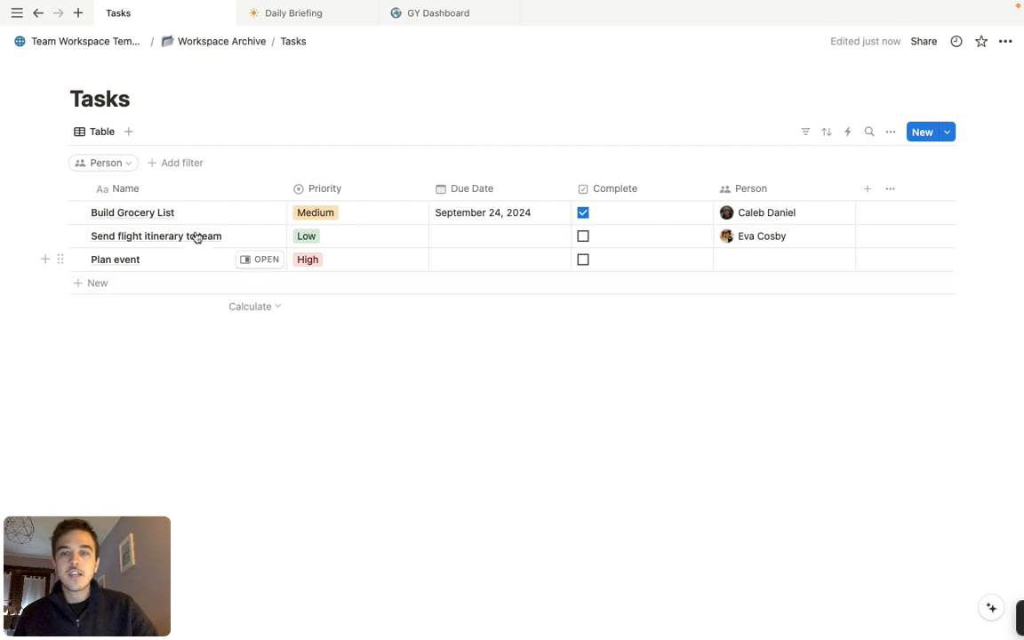
View the Build Grocery List task page with its properties and body area, and return to the table.
left_click(265, 214)
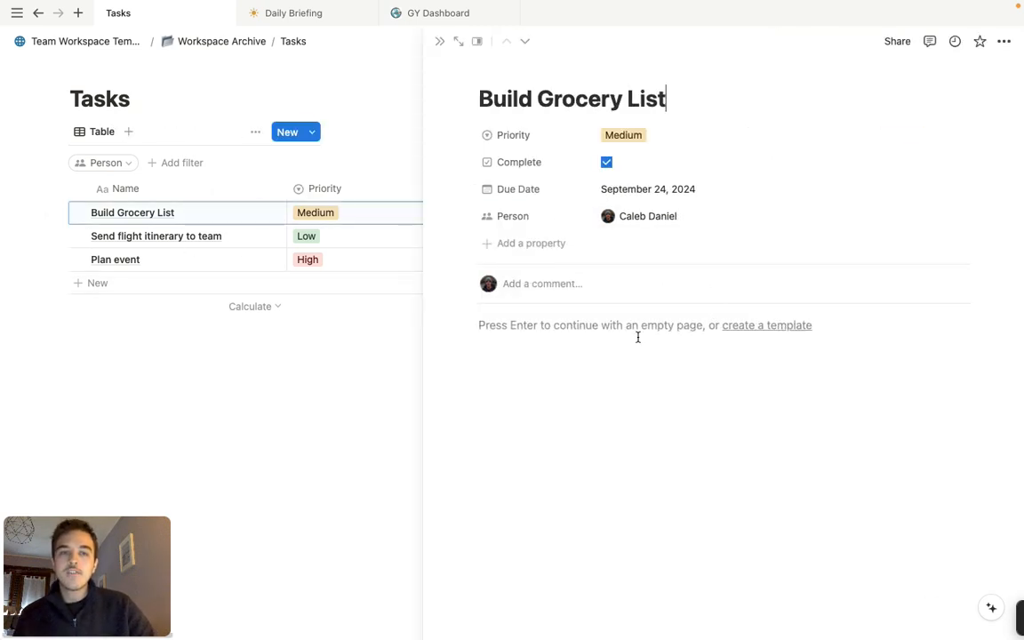
left_click(638, 333)
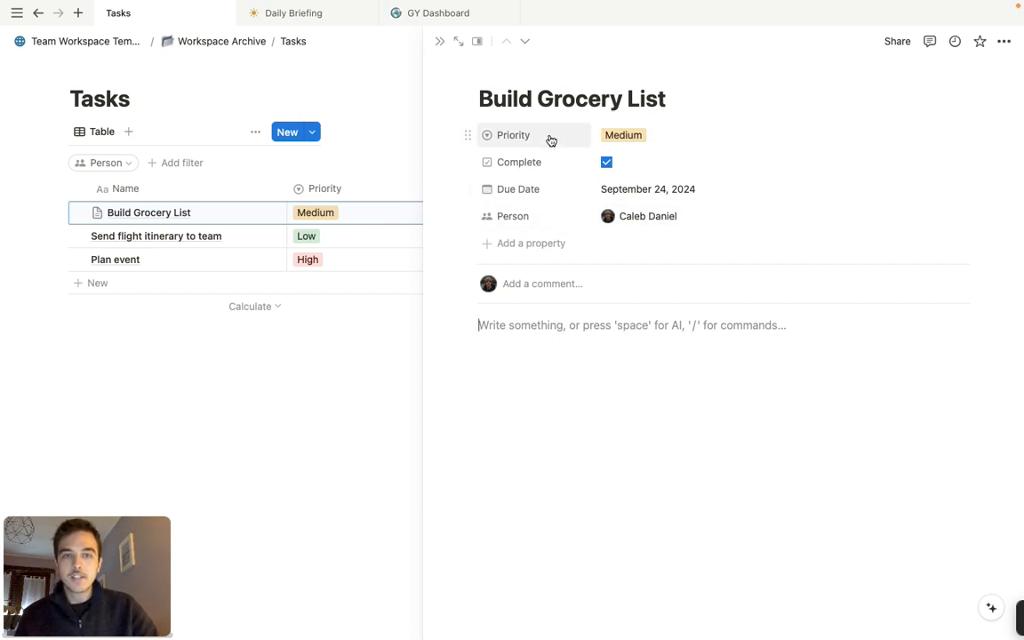
left_click(375, 429)
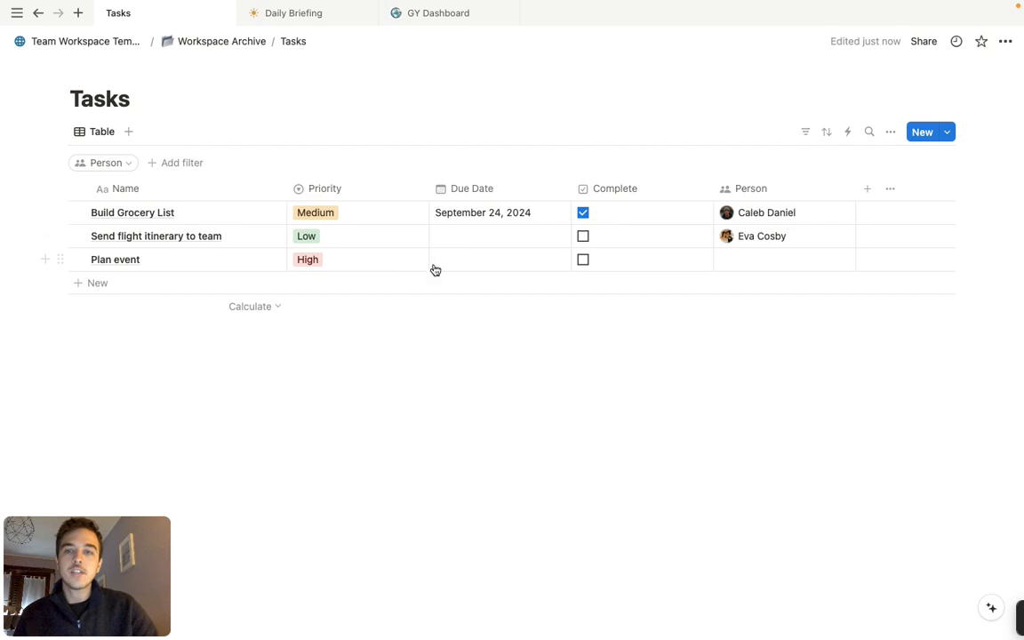
Add a Text property named Notes to the Tasks table and enter "Make sure include apples" for Build Grocery List.
left_click(866, 191)
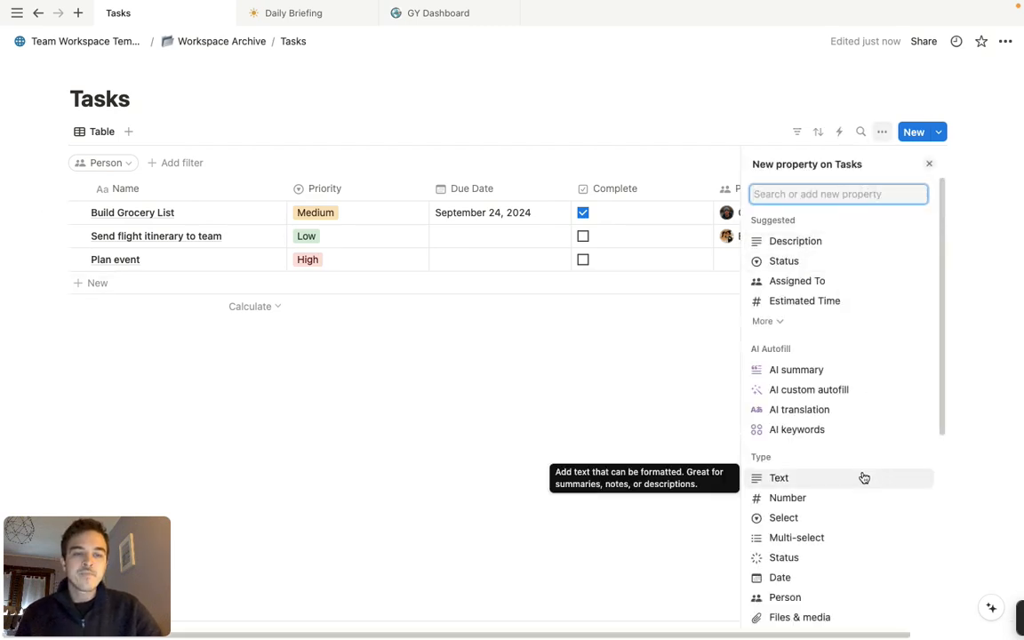
left_click(818, 486)
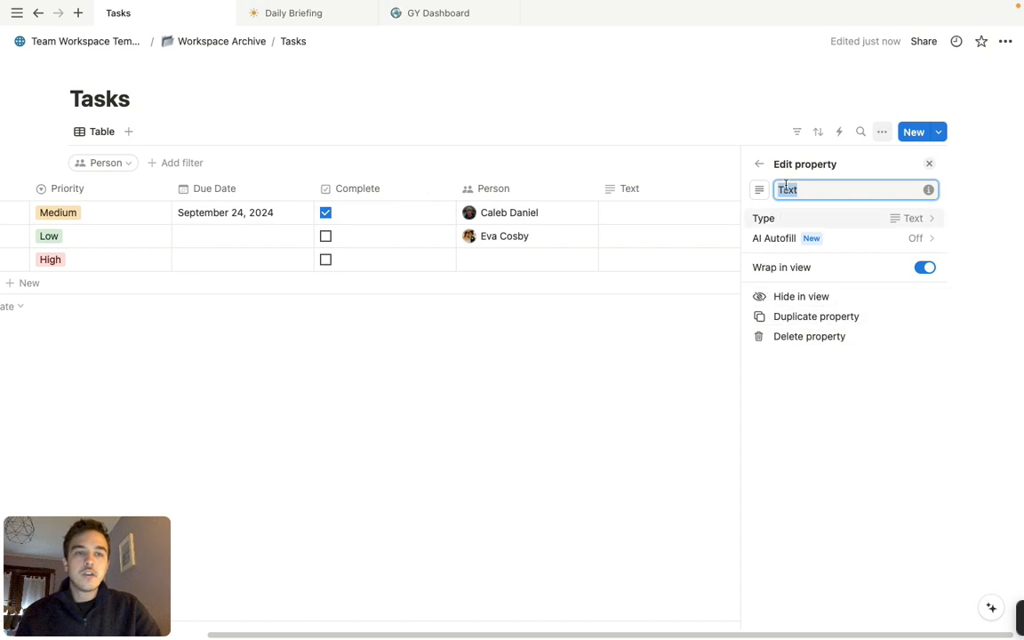
type("Notes")
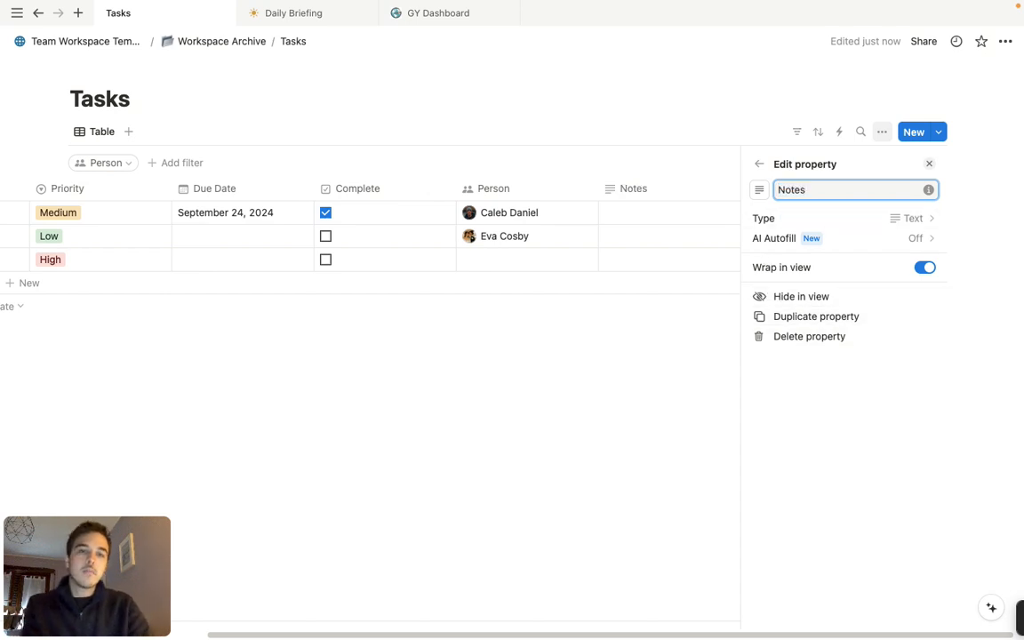
left_click(678, 399)
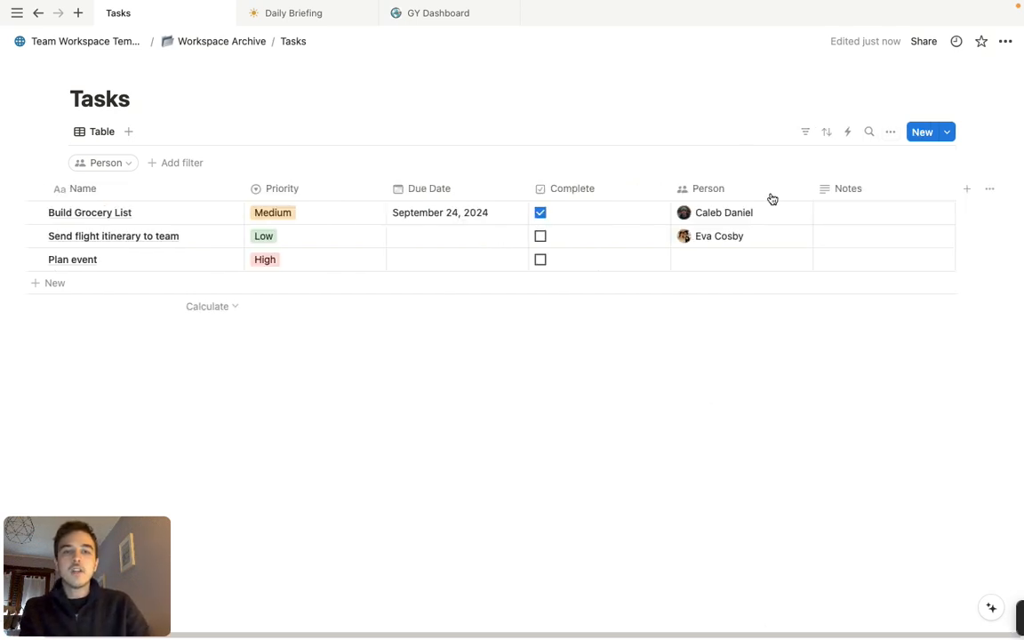
left_click(839, 215)
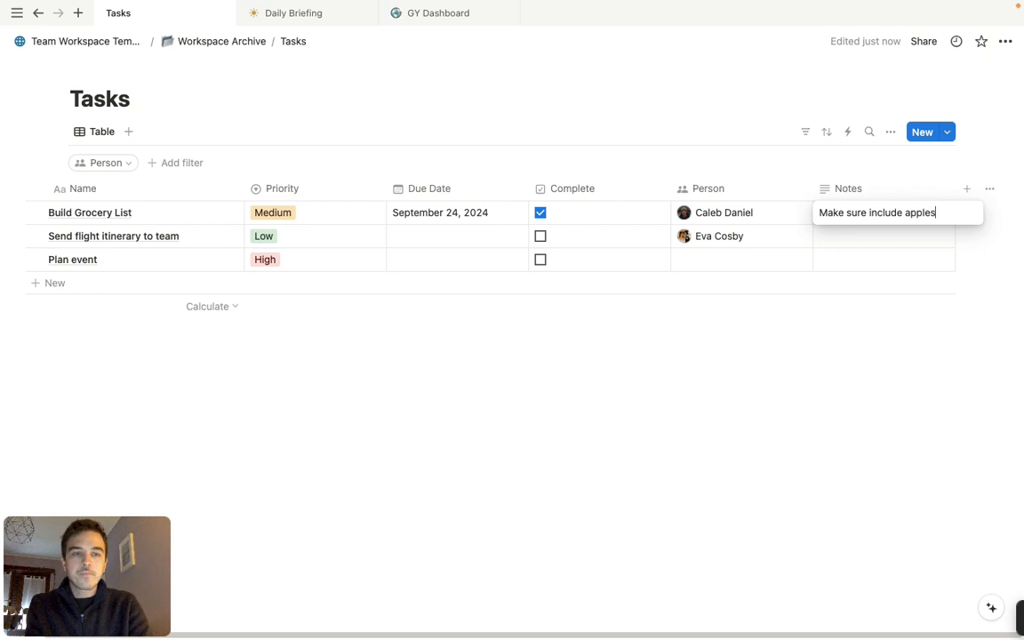
key("Return")
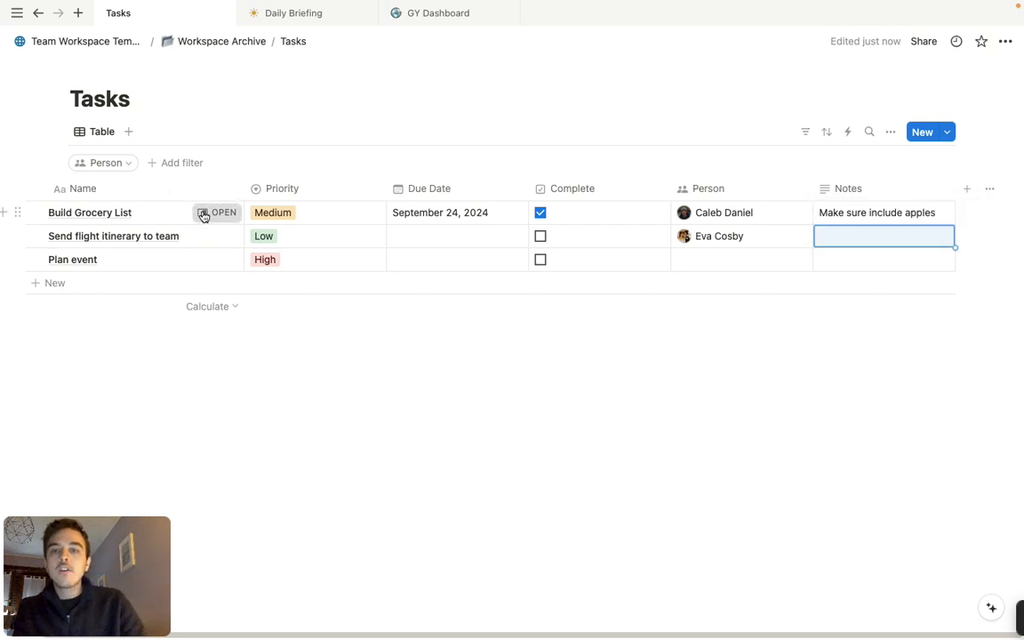
Post the comment "make sure to get apples" on the Build Grocery List task page.
left_click(204, 216)
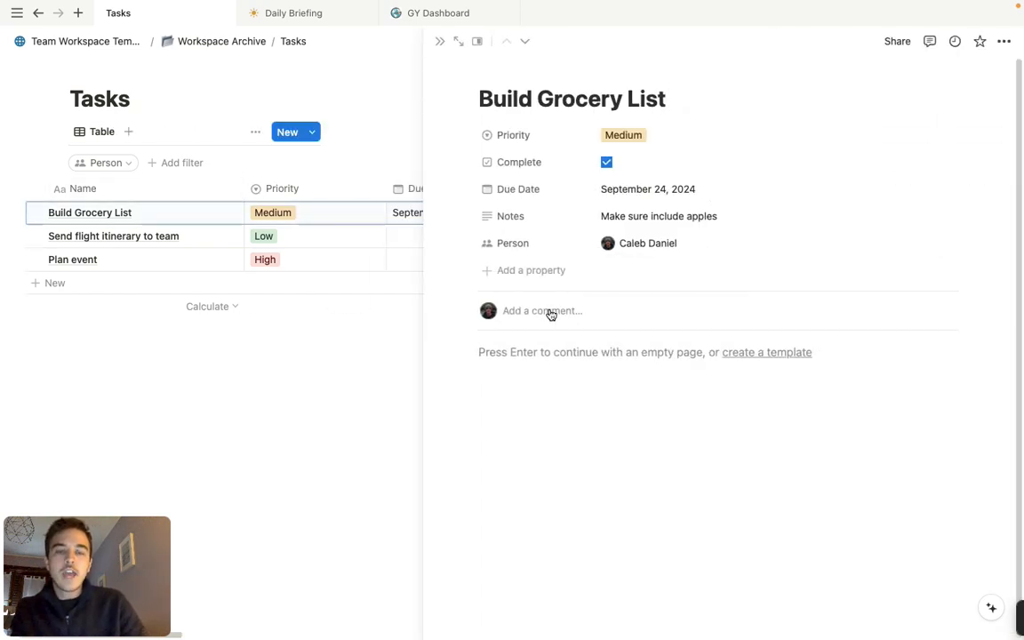
left_click(577, 313)
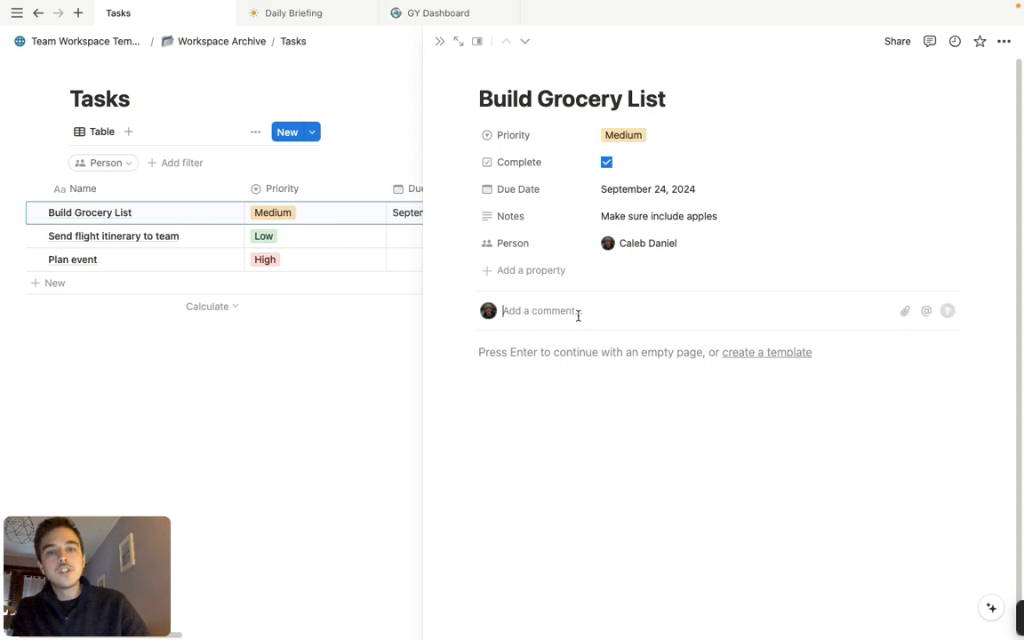
type("make sure to get apples")
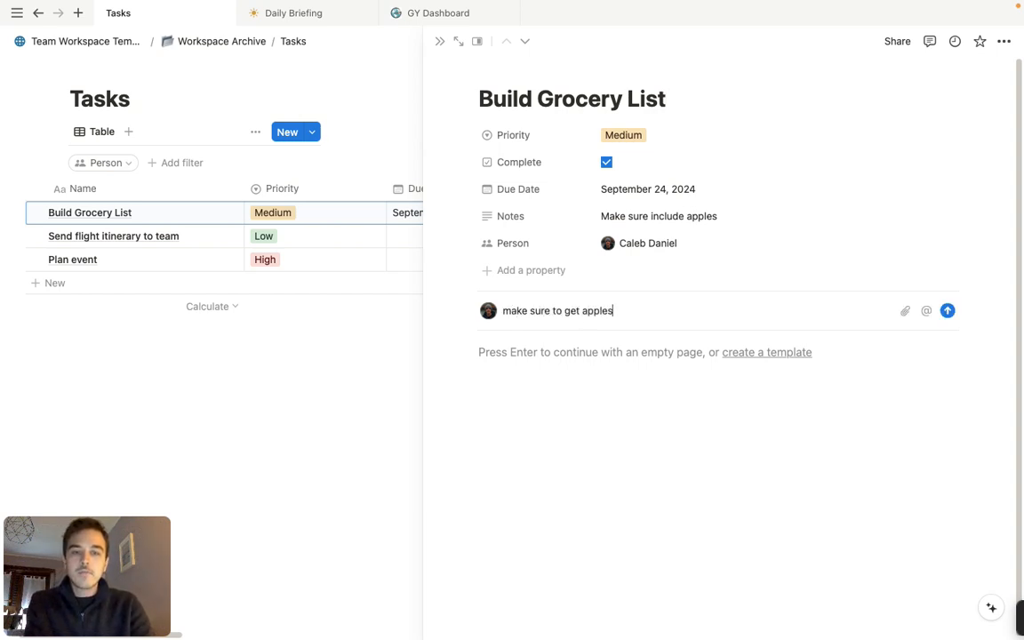
key("Return")
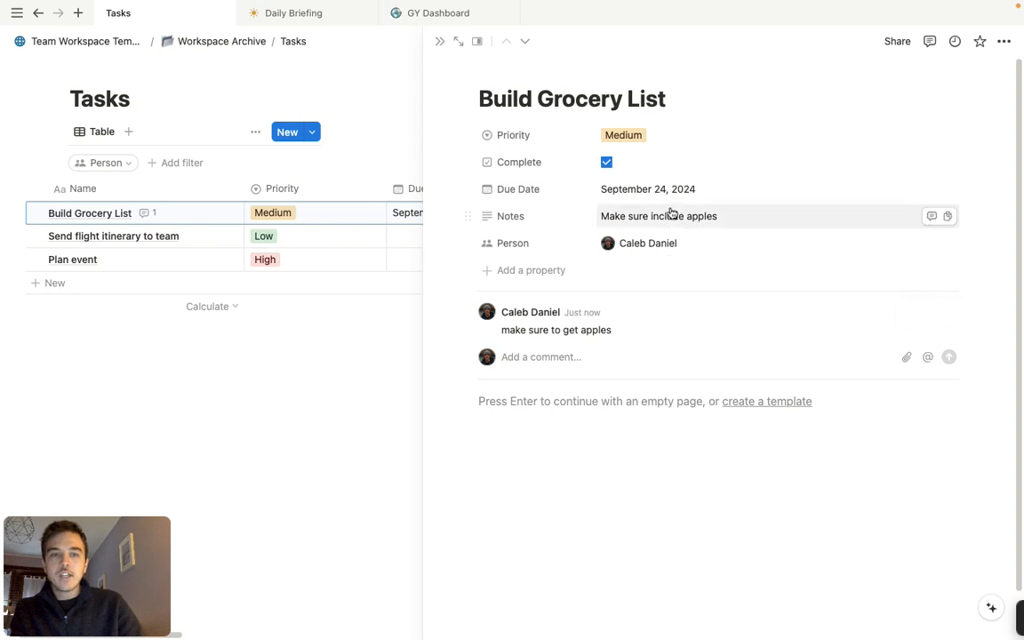
Delete the Notes property from the Build Grocery List task page.
left_click(527, 217)
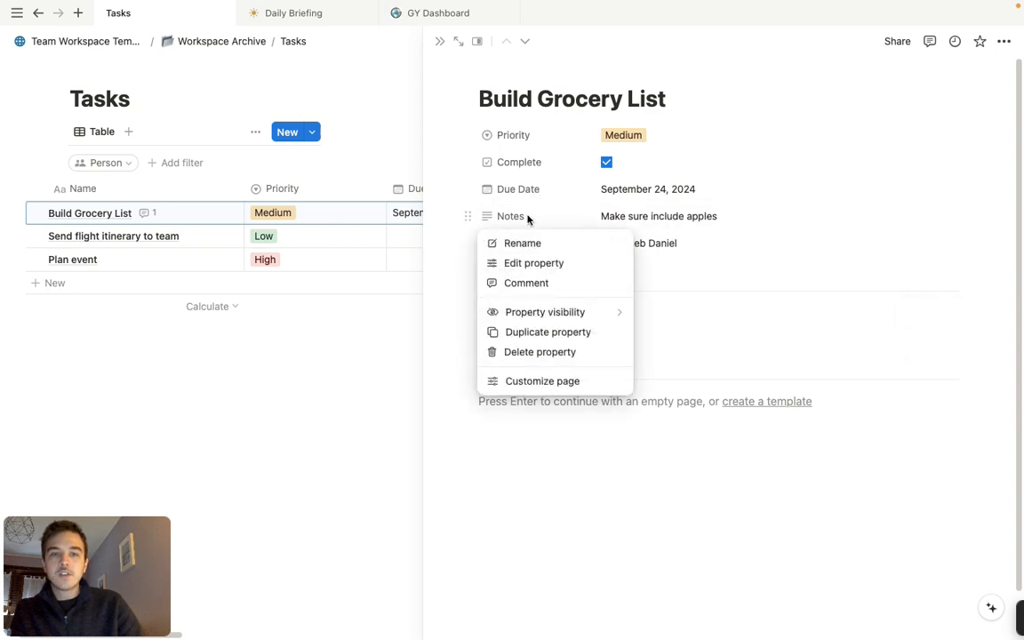
left_click(536, 354)
left_click(541, 344)
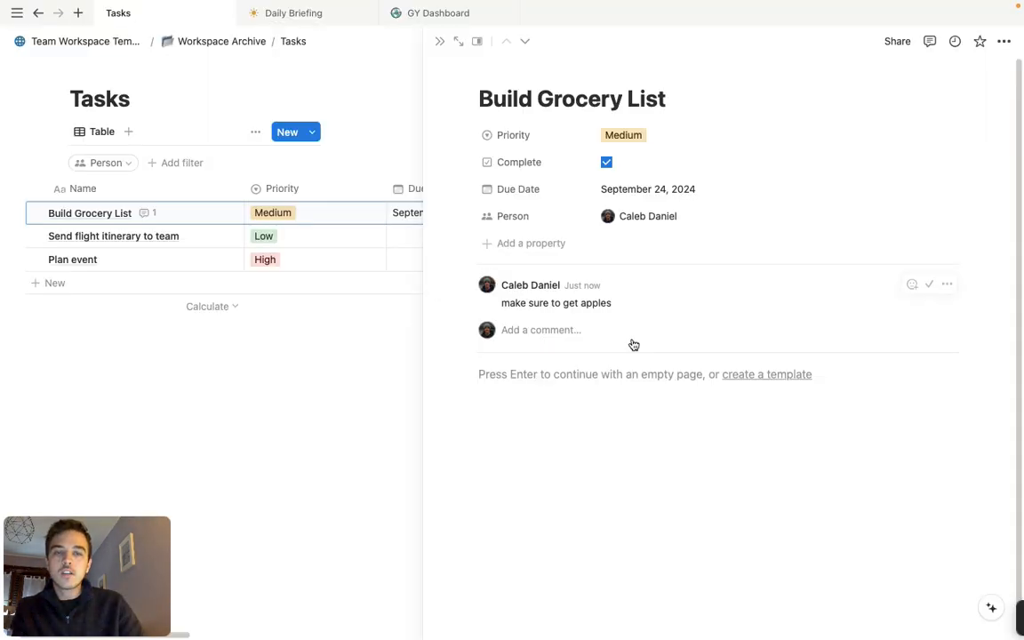
Delete the apples comment from the Build Grocery List page and return to the Tasks table.
left_click(947, 285)
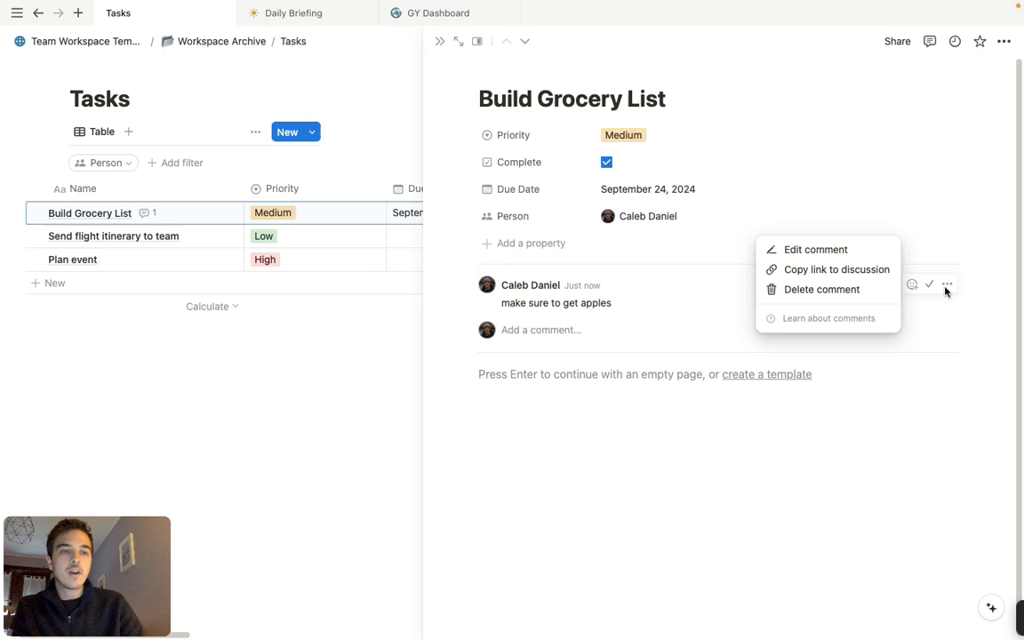
left_click(879, 290)
left_click(554, 330)
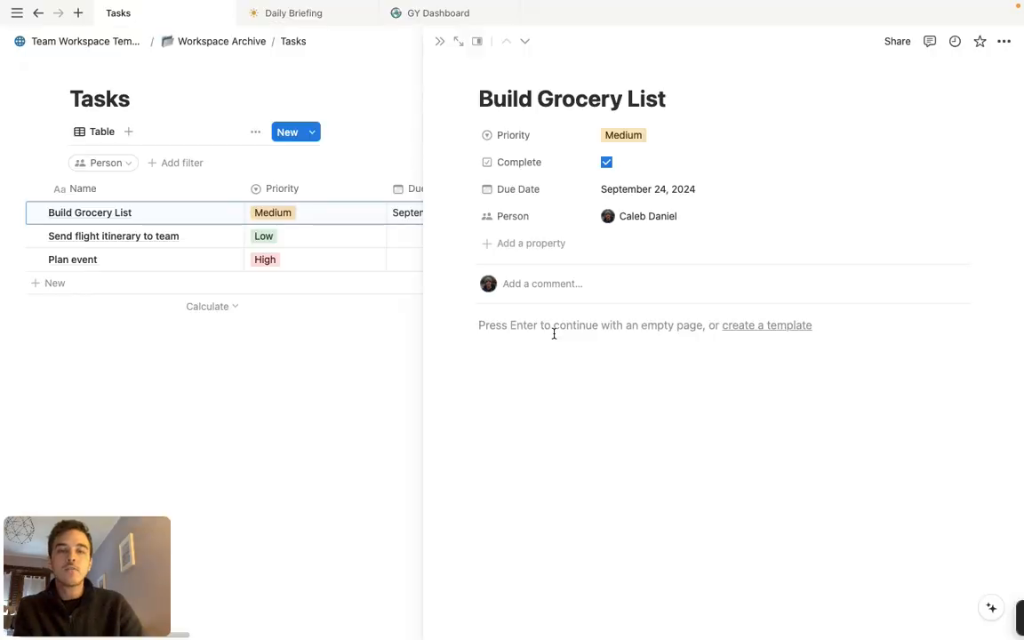
left_click(349, 440)
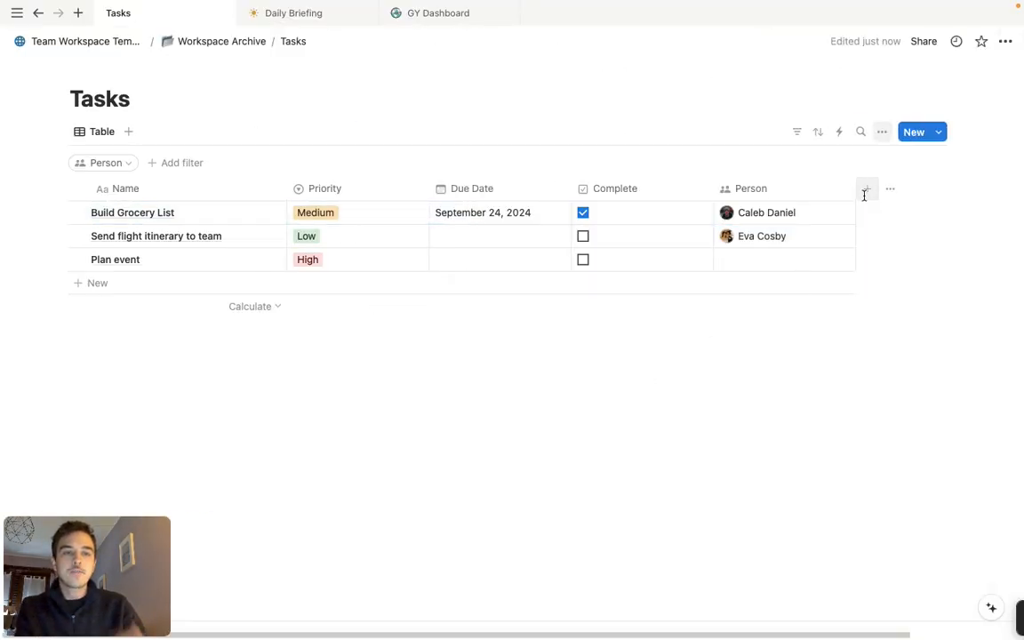
Add a Relation property to the Tasks table that links to the Team Calendar database with no limit.
left_click(865, 191)
scroll(868, 389, "down", 2)
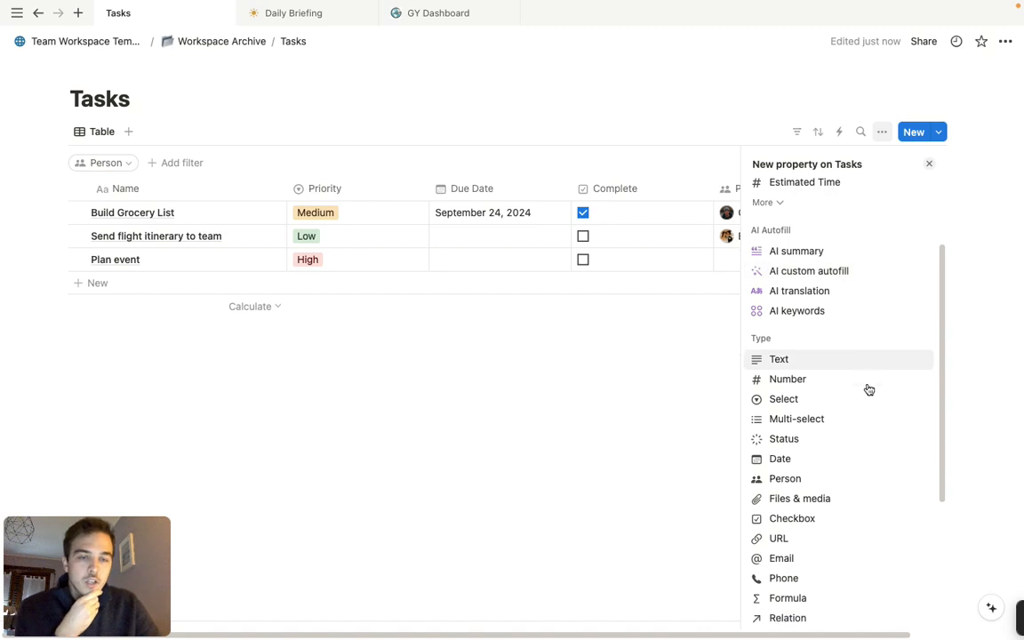
scroll(859, 409, "down", 4)
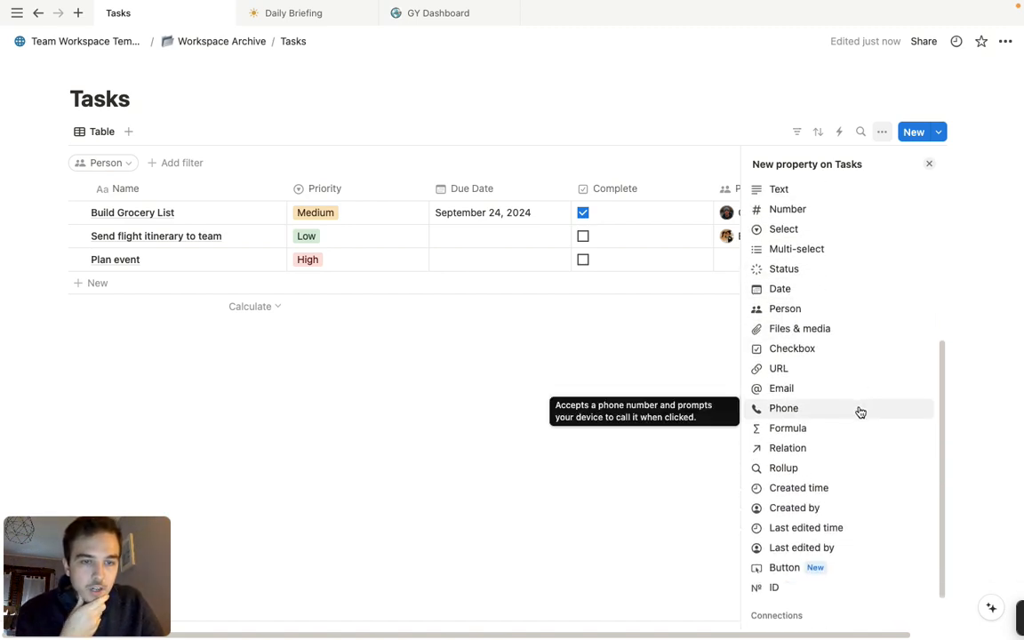
scroll(859, 411, "down", 1)
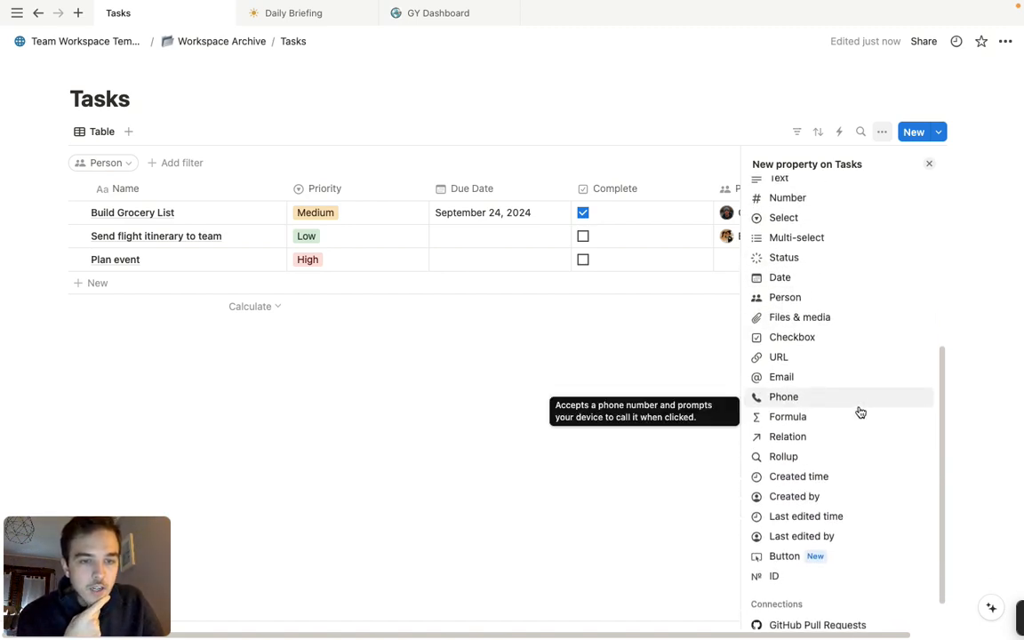
left_click(811, 436)
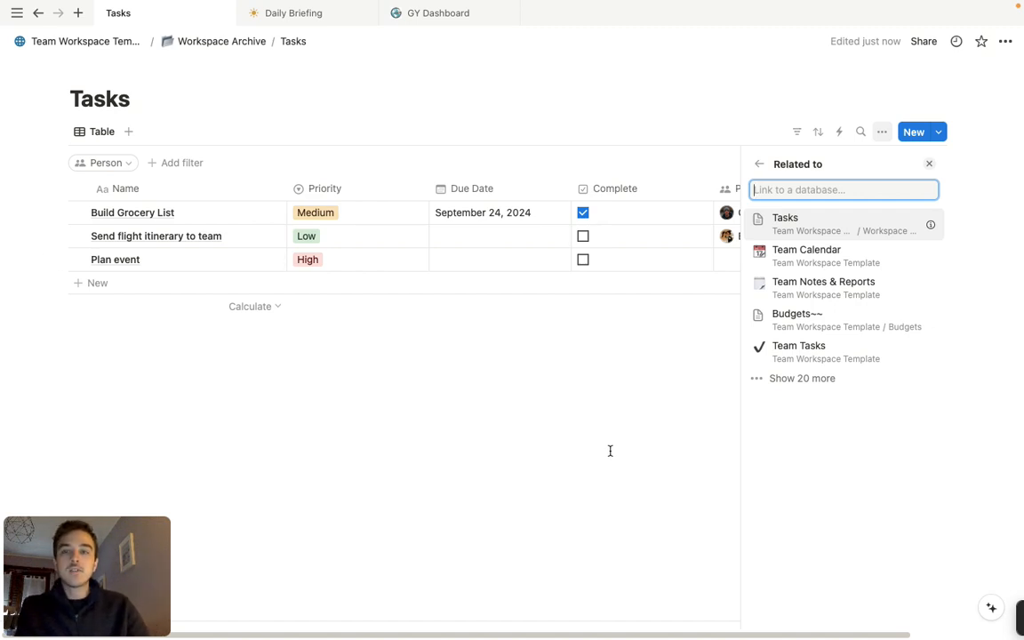
left_click(834, 252)
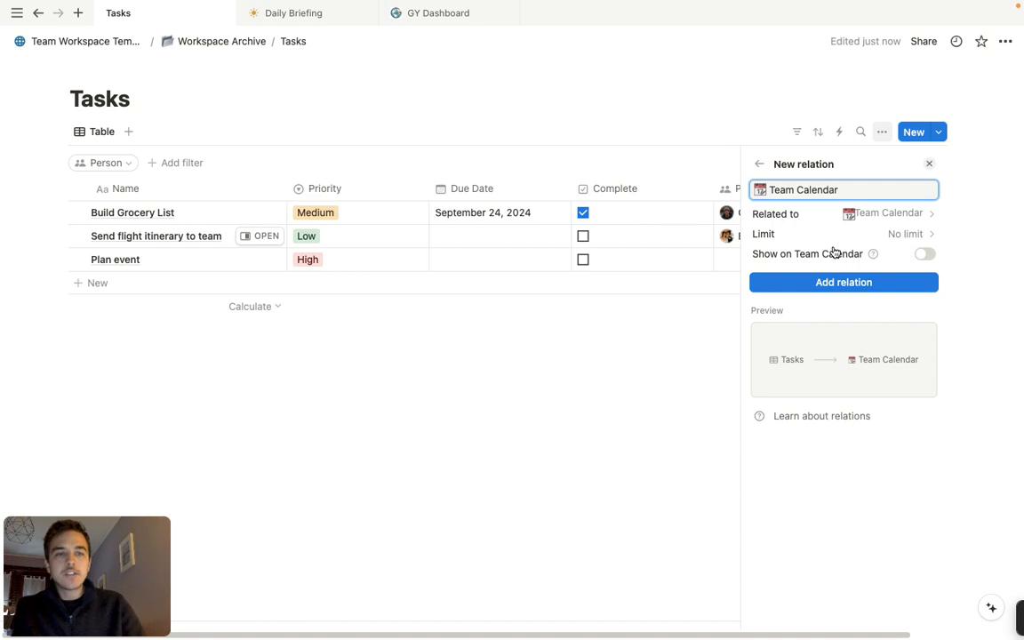
left_click(845, 283)
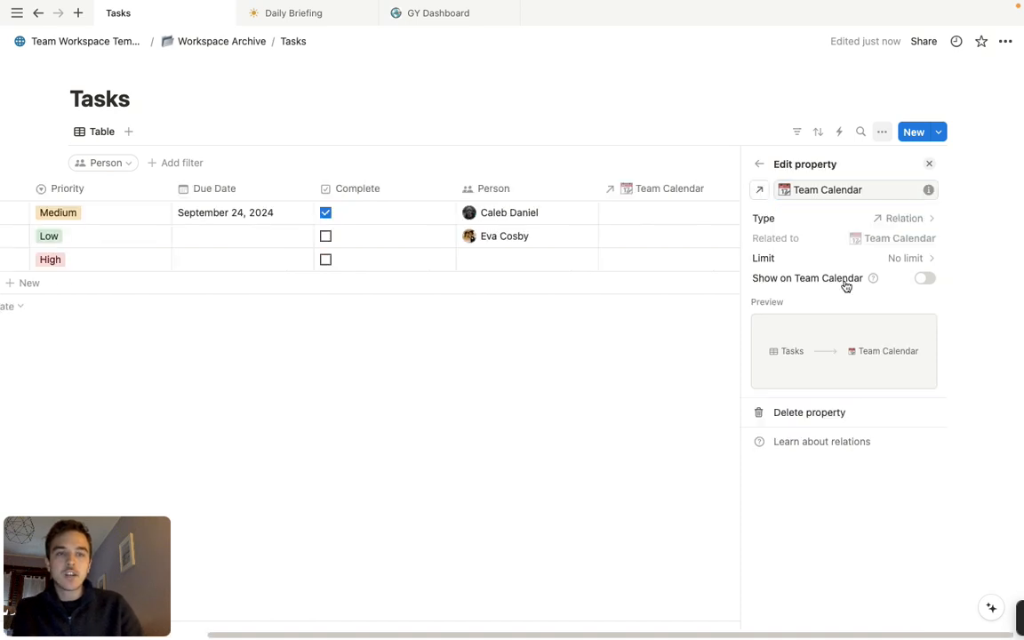
left_click(698, 401)
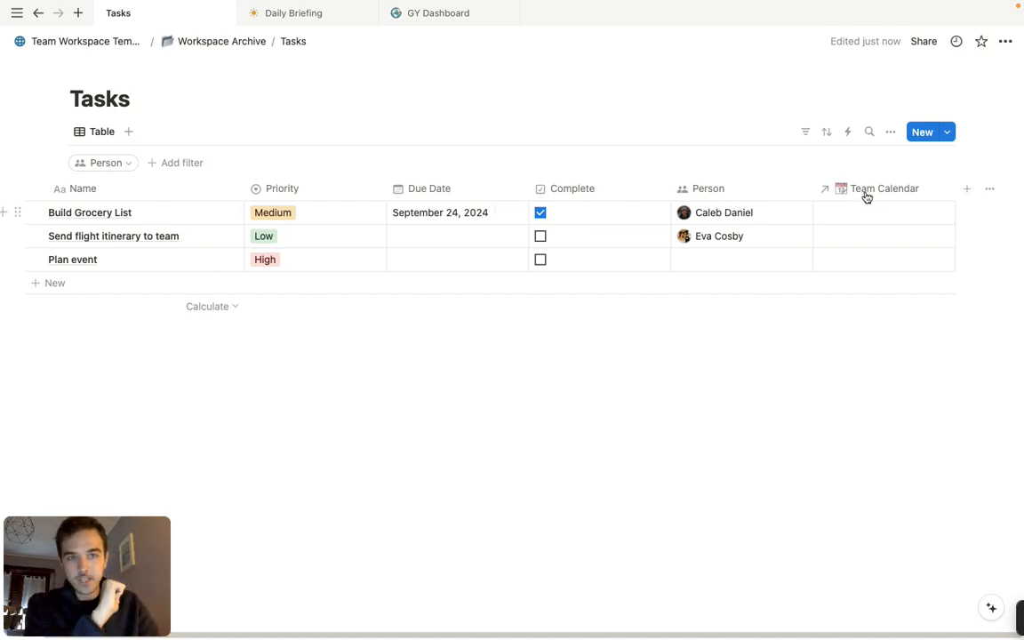
Check the Team Calendar property's options and the pages available to link for Build Grocery List.
left_click(866, 197)
left_click(857, 160)
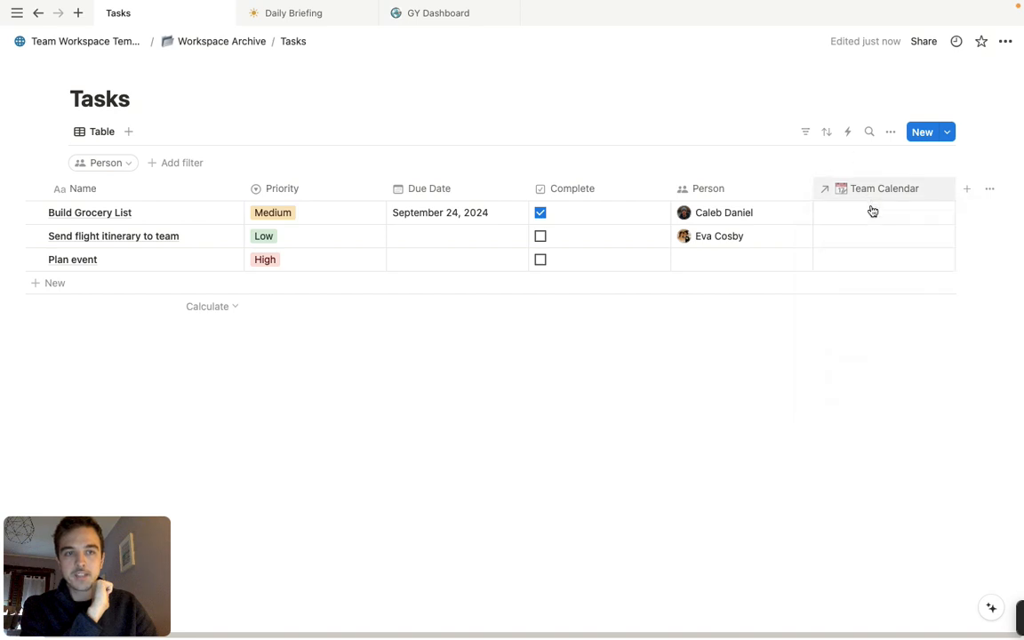
left_click(872, 211)
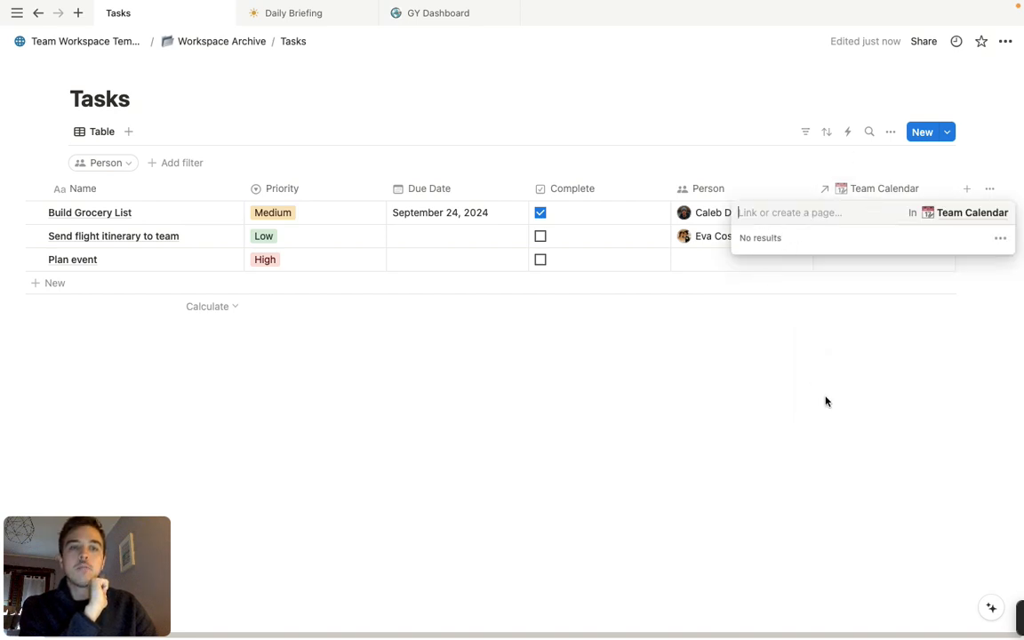
key("Escape")
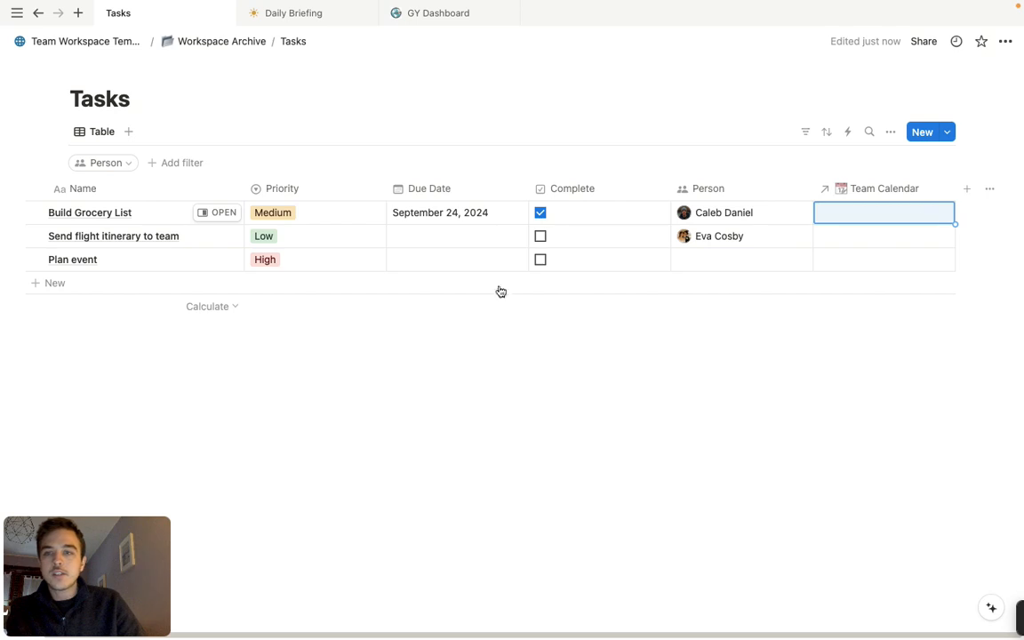
Rename the Plan event task as Plan games and check which pages its Team Calendar relation can link to.
left_click(205, 259)
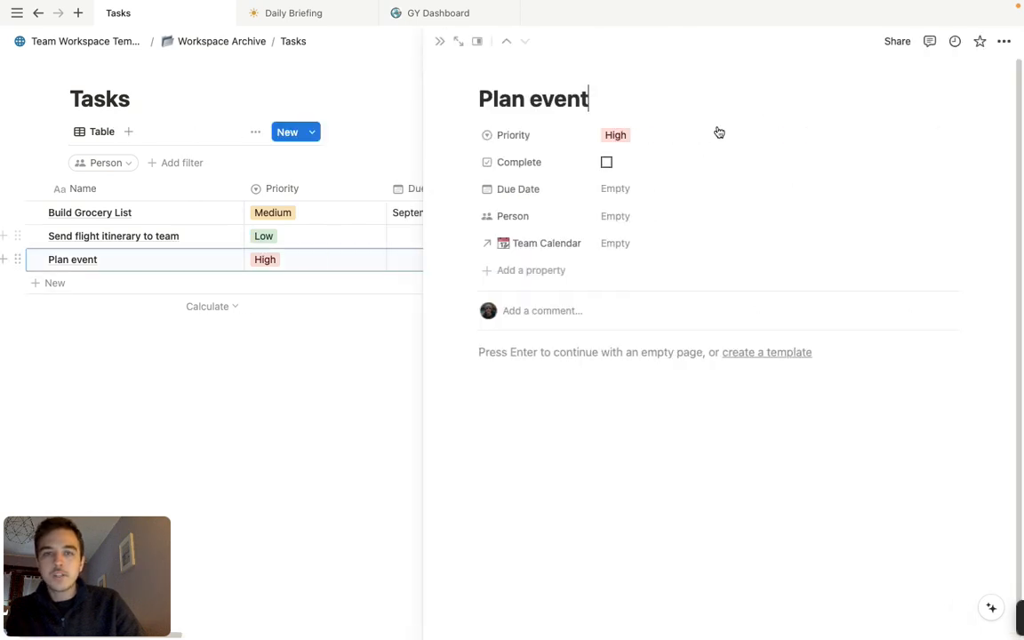
double_click(566, 103)
type("games")
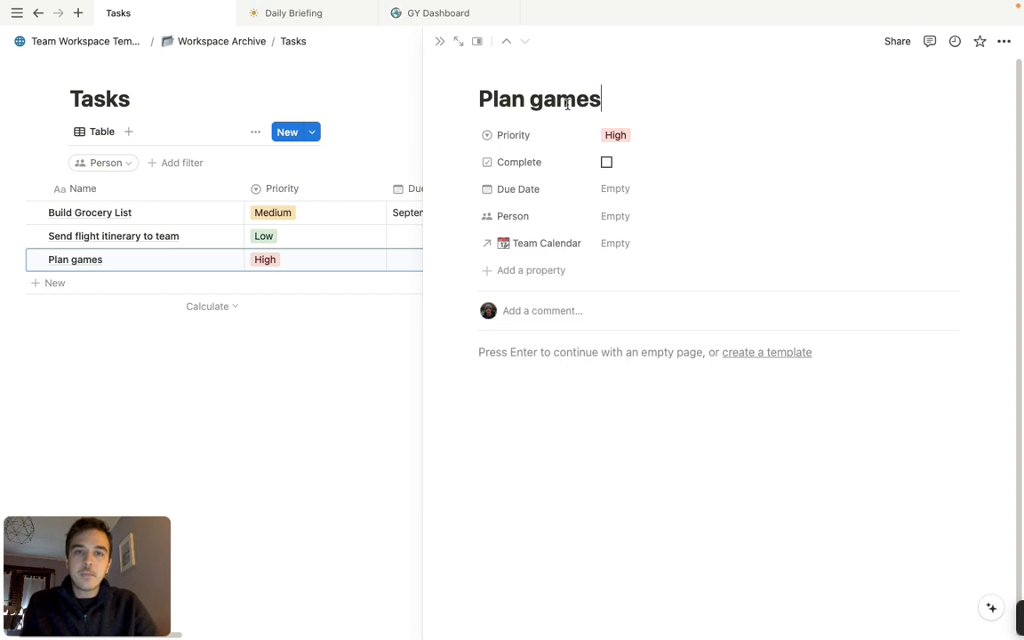
left_click(632, 248)
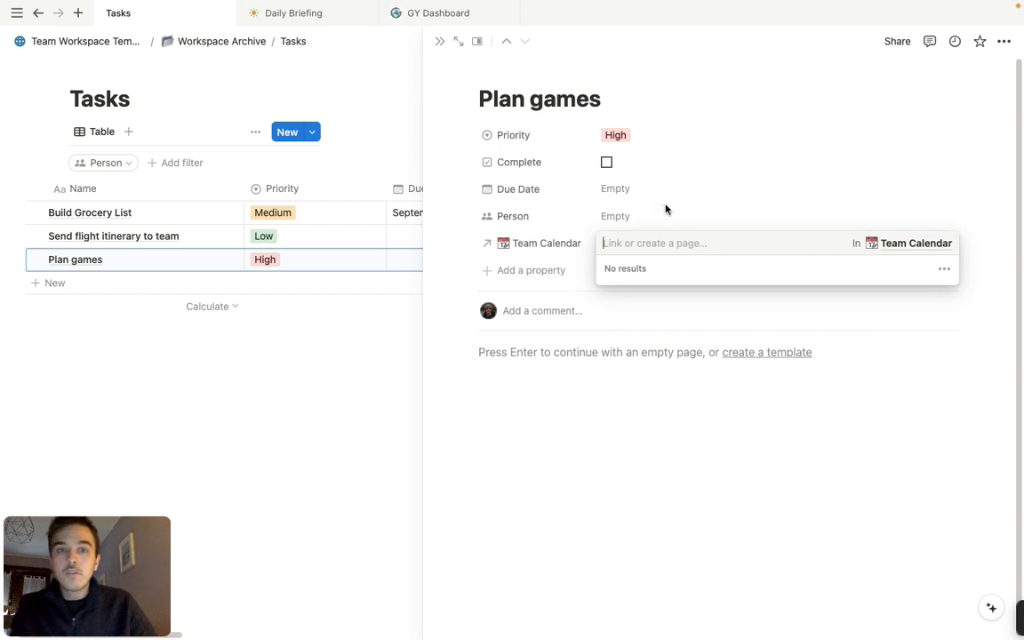
left_click(751, 49)
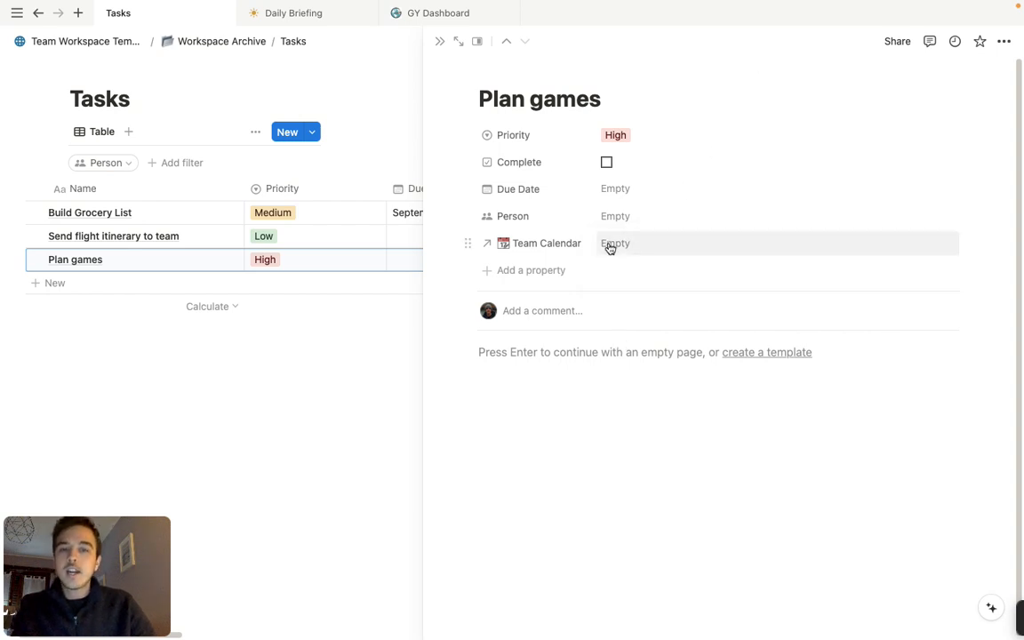
left_click(437, 43)
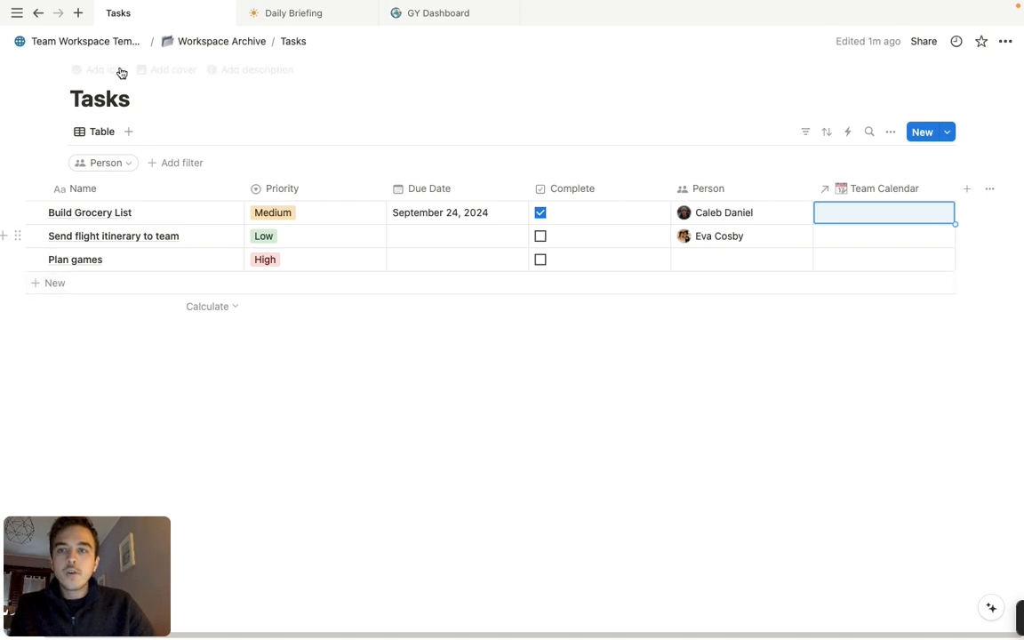
Go to the Team Workspace Template page and open the Team Notes & Reports database from its resources.
left_click(116, 44)
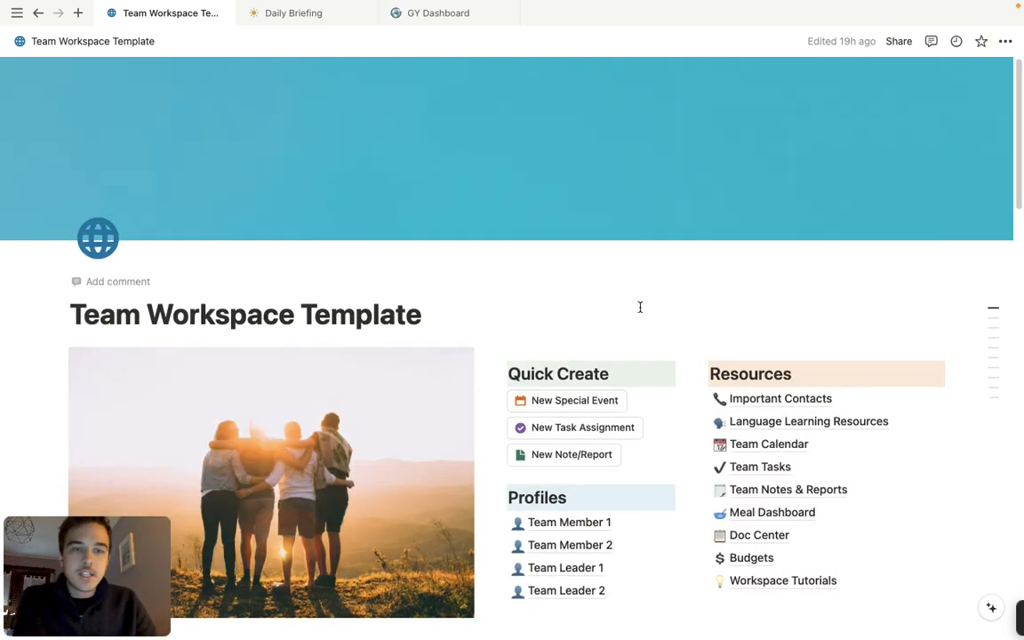
scroll(643, 312, "down", 3)
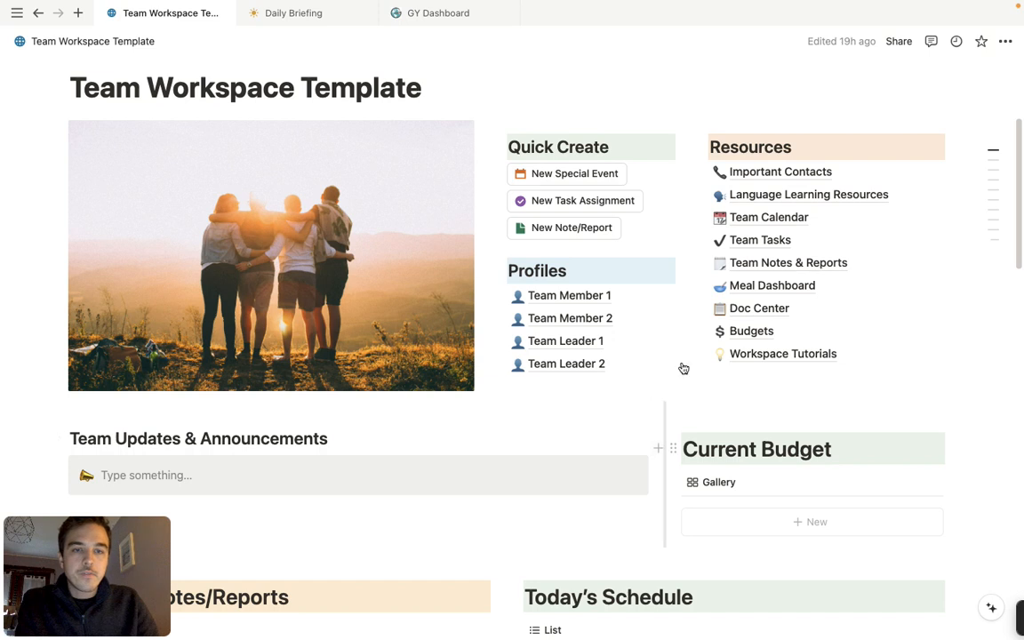
mouse_move(811, 193)
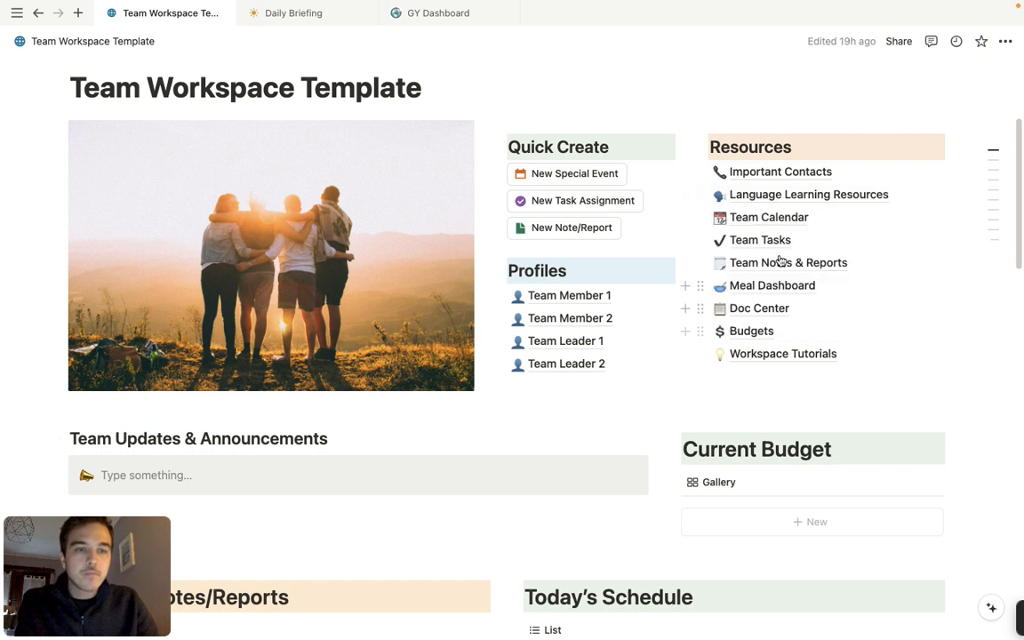
mouse_move(776, 224)
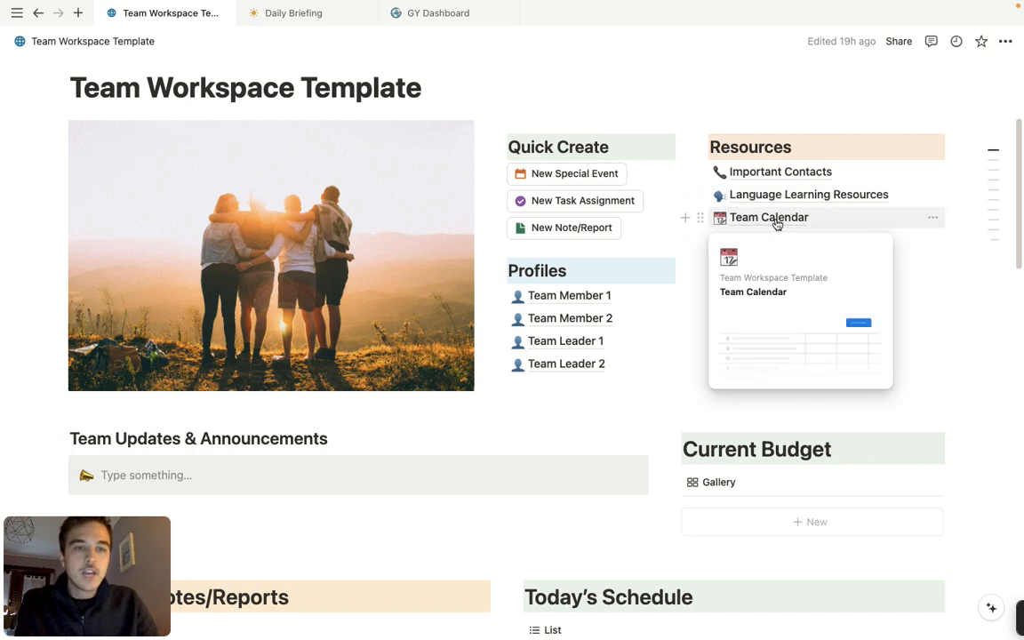
left_click(787, 266)
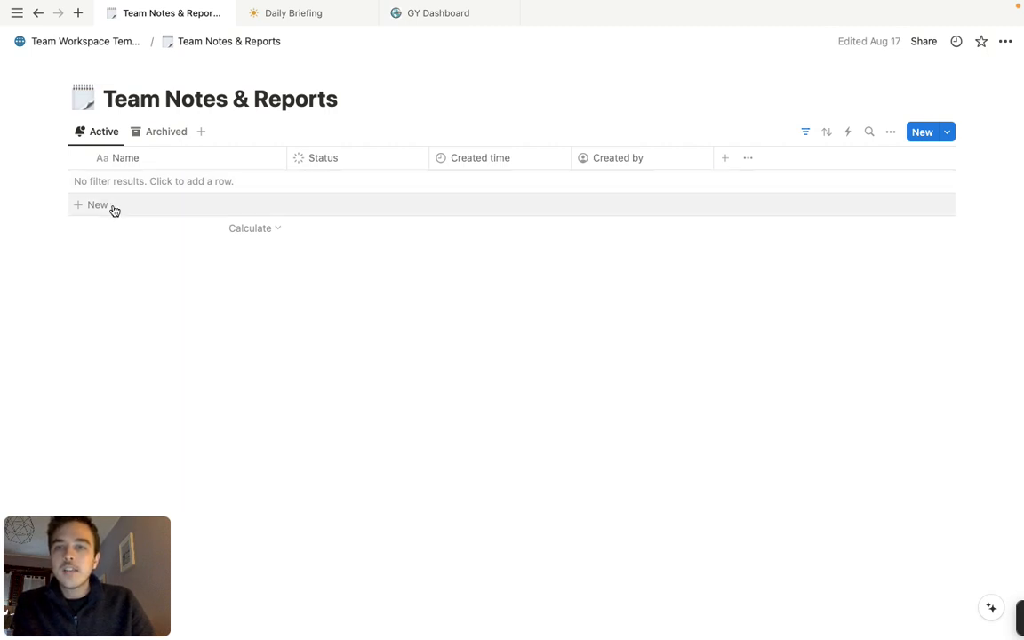
Create an entry in Team Notes & Reports from the Cleaning Report template and set its status to In progress.
left_click(948, 131)
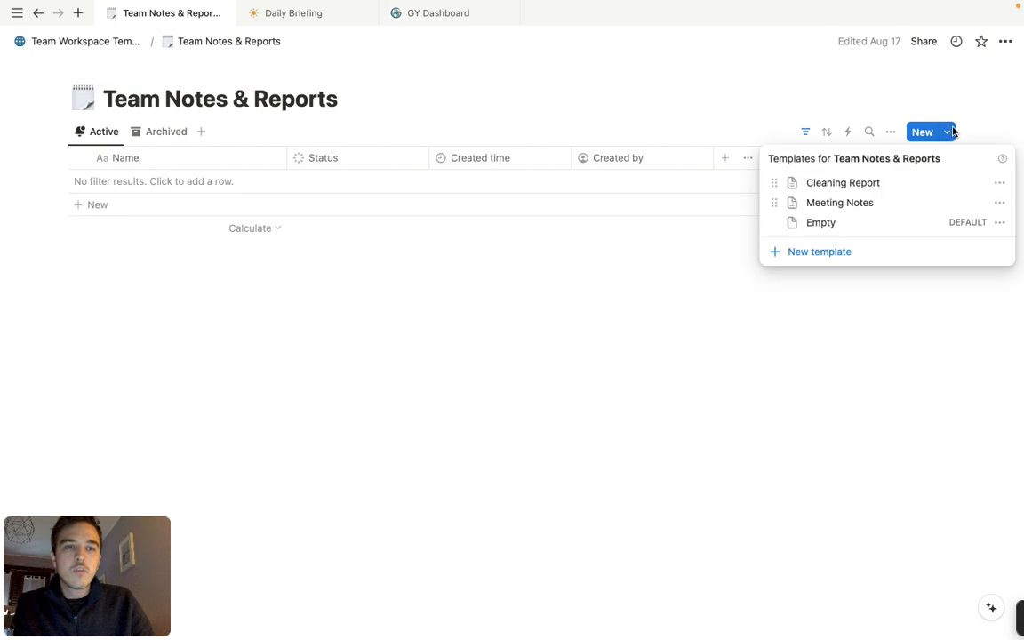
left_click(892, 184)
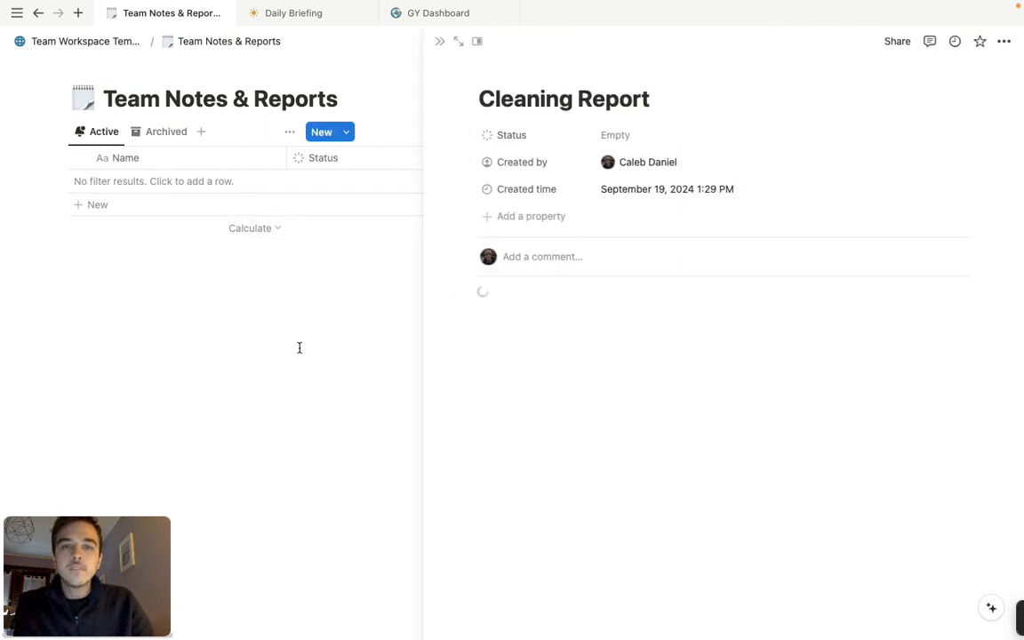
left_click(642, 134)
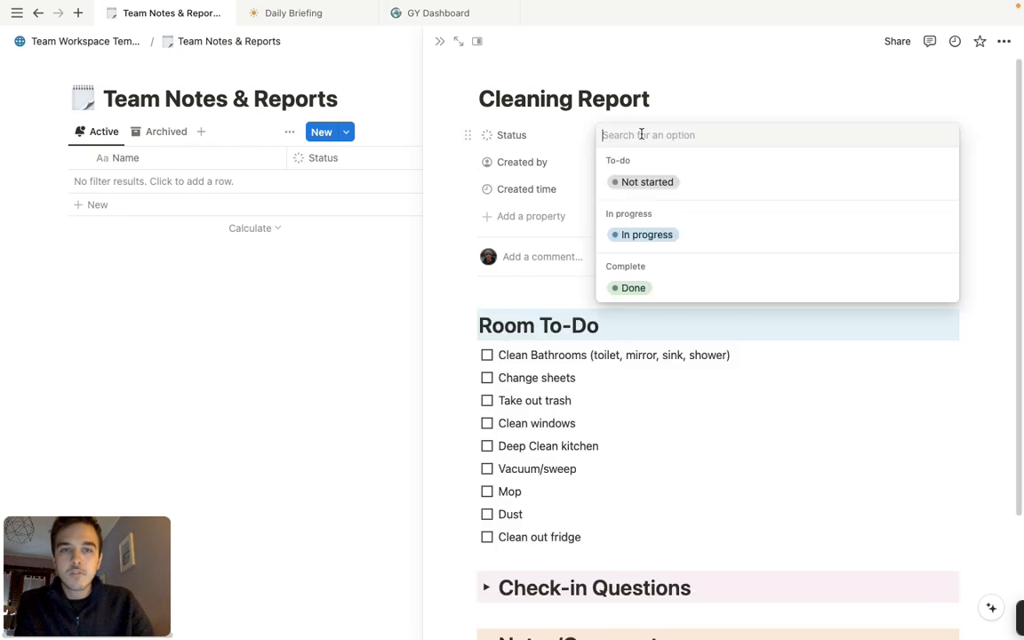
left_click(648, 236)
key("Escape")
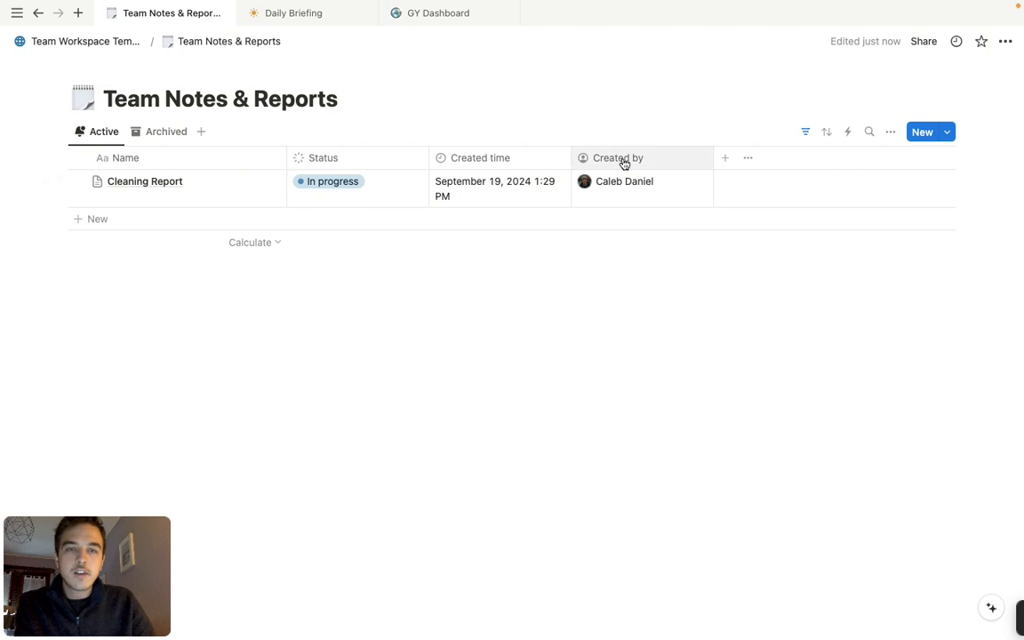
View the status options of the Cleaning Report entry and look over its page contents.
left_click(328, 183)
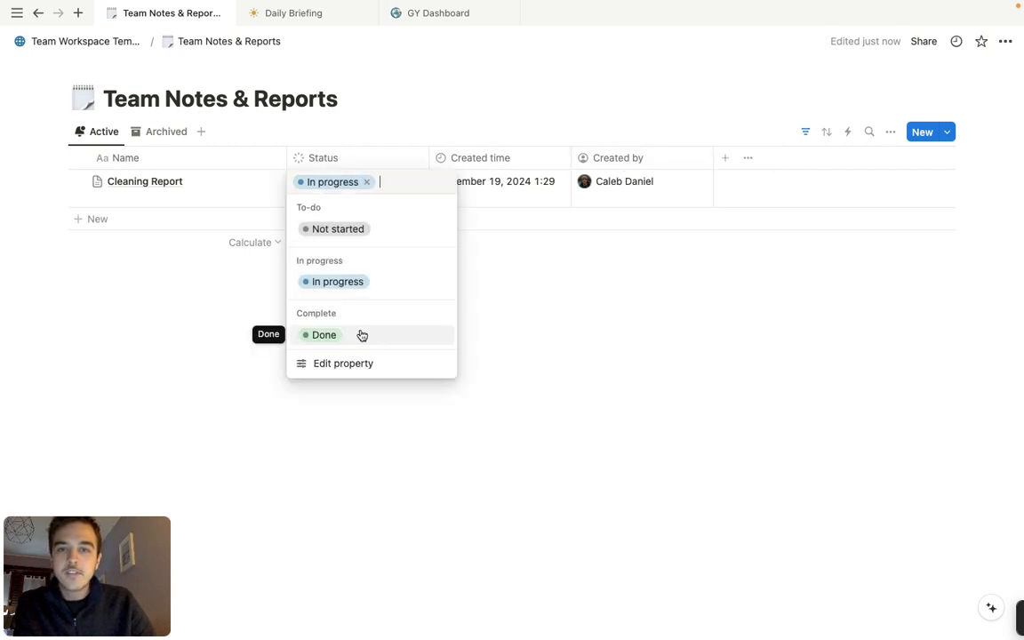
left_click(195, 327)
left_click(264, 181)
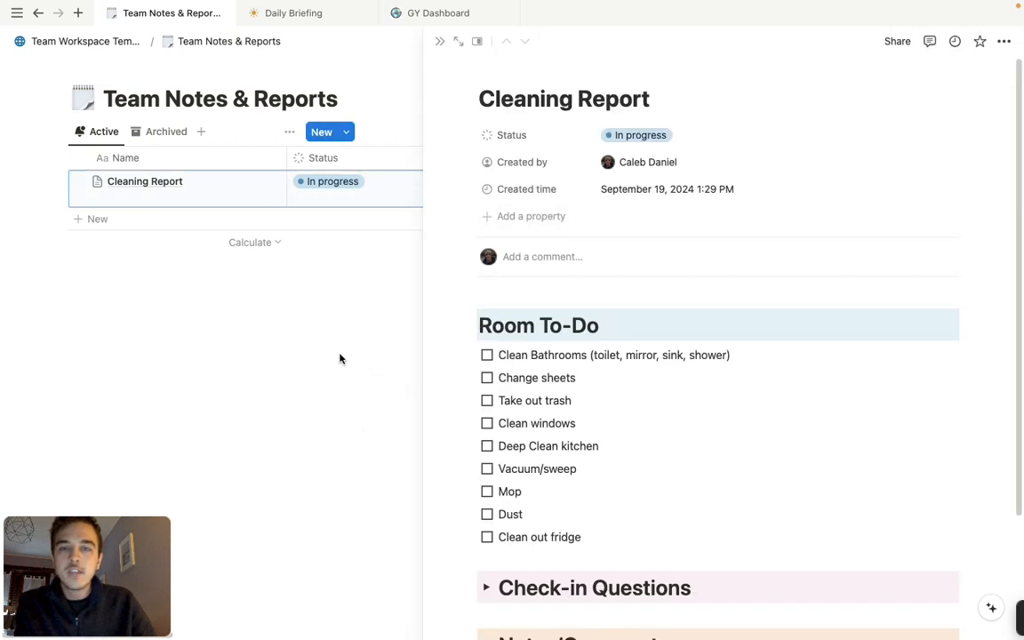
key("Escape")
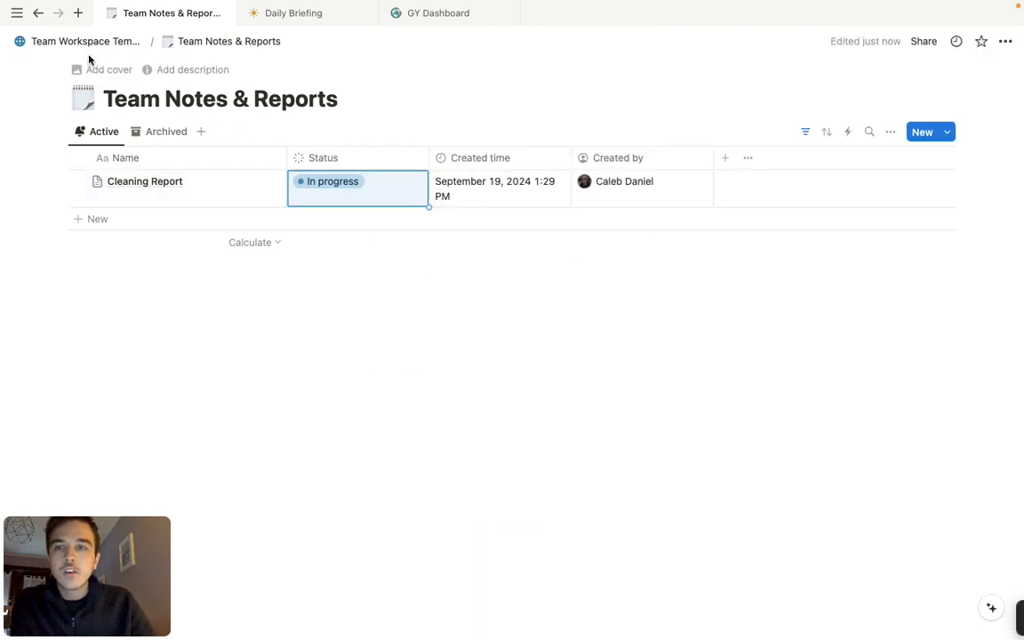
Delete the Cleaning Report entry from the Team Notes & Reports table.
left_click(60, 180)
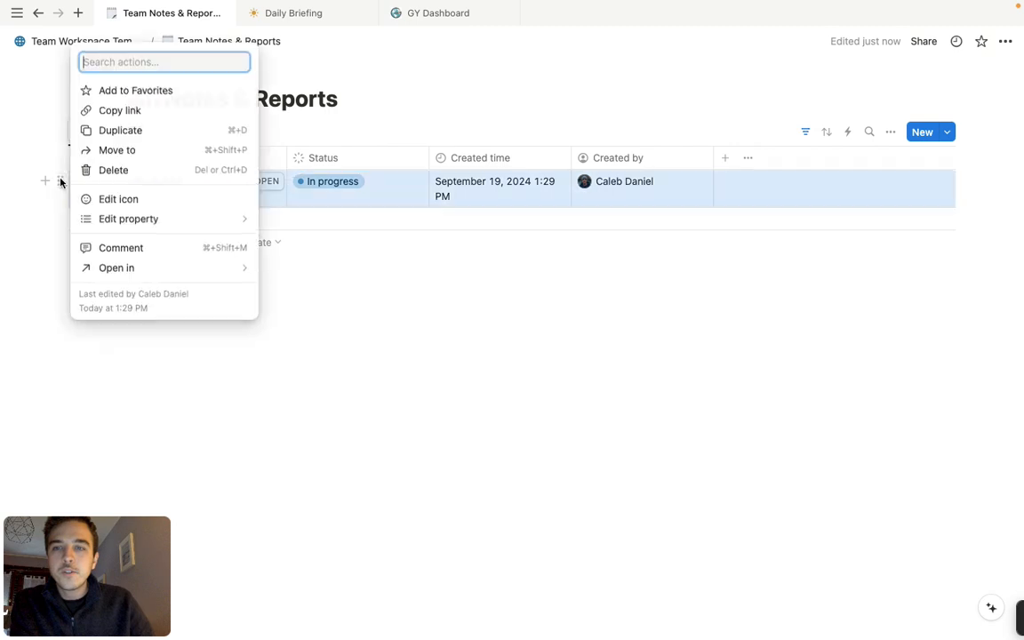
key("Delete")
Open the Team Tasks database from the Team Workspace Template page and show its To-Do view.
left_click(64, 42)
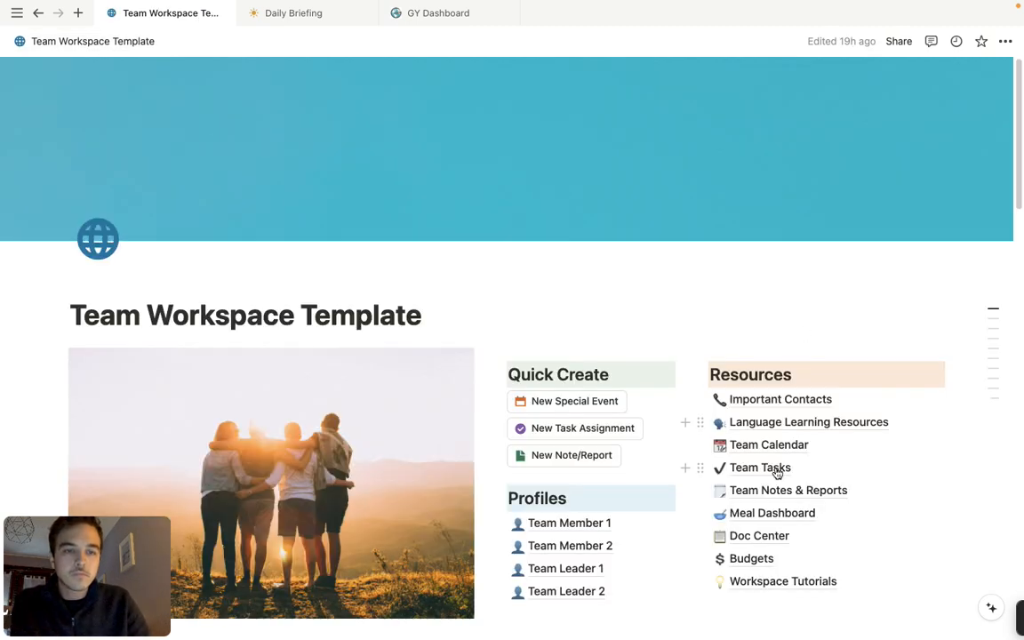
left_click(777, 473)
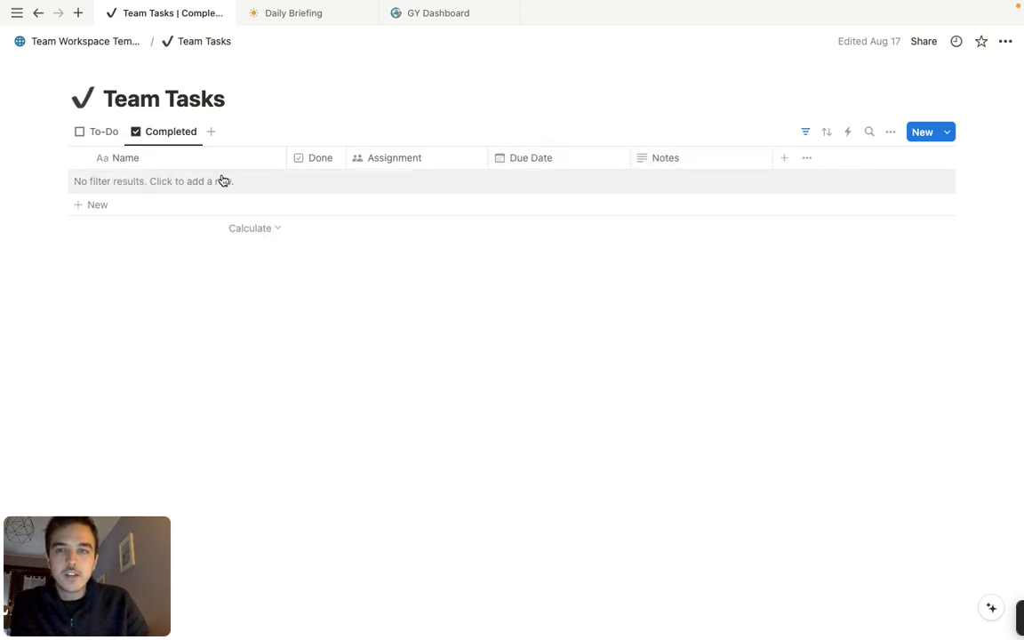
left_click(100, 131)
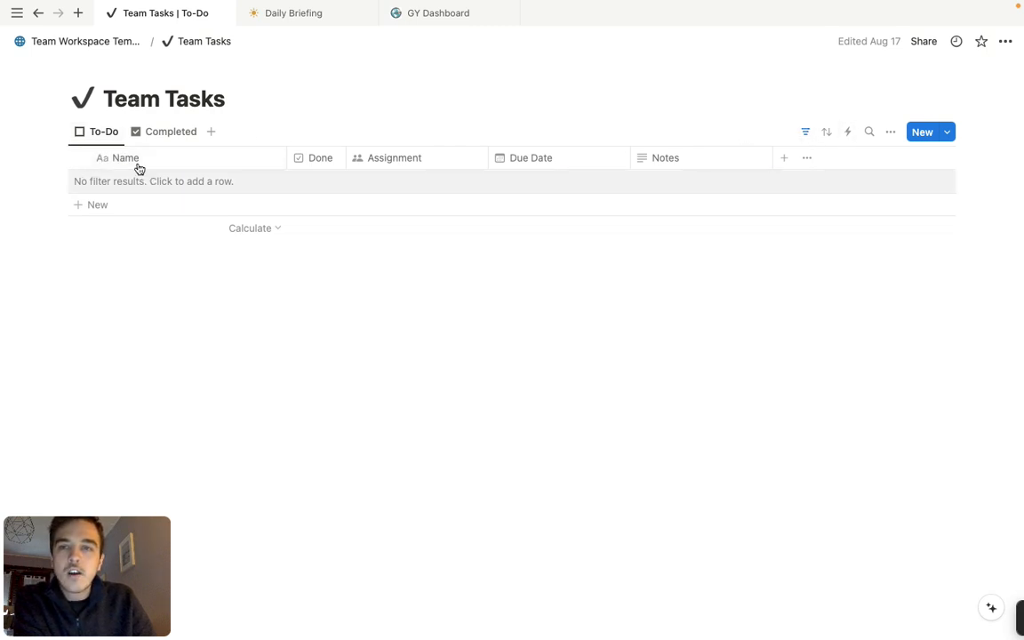
Return to the Tasks database in Workspace Archive and close the Plan games page preview.
left_click(39, 18)
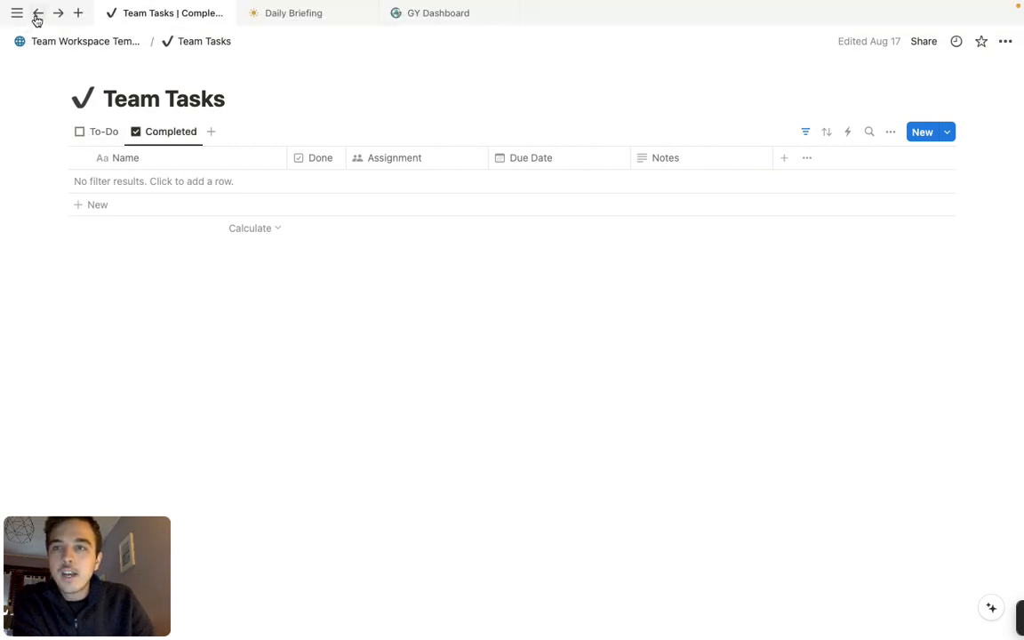
left_click(38, 18)
left_click(38, 18)
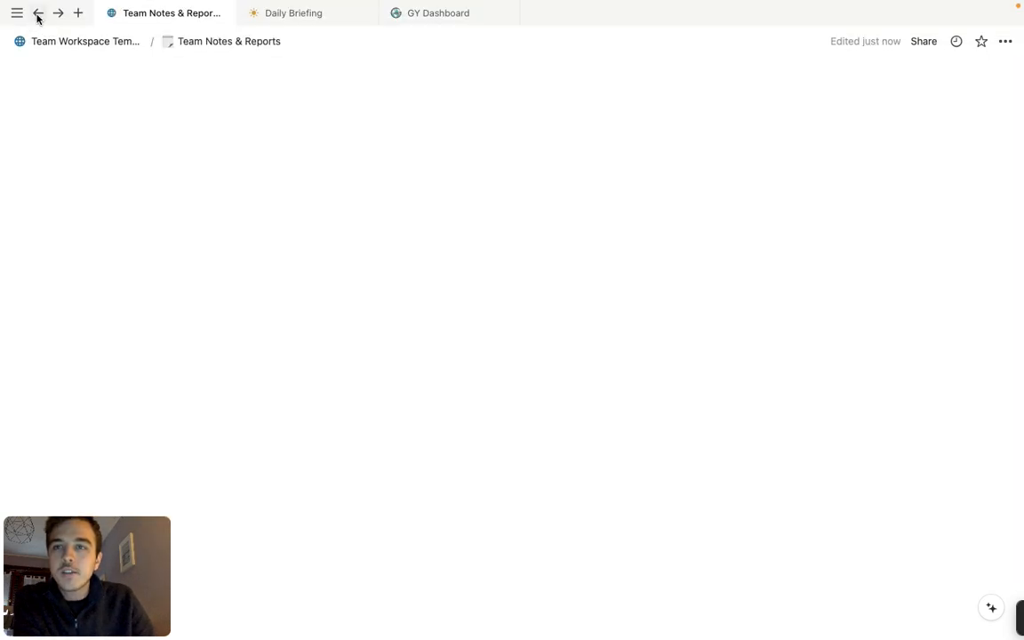
left_click(39, 18)
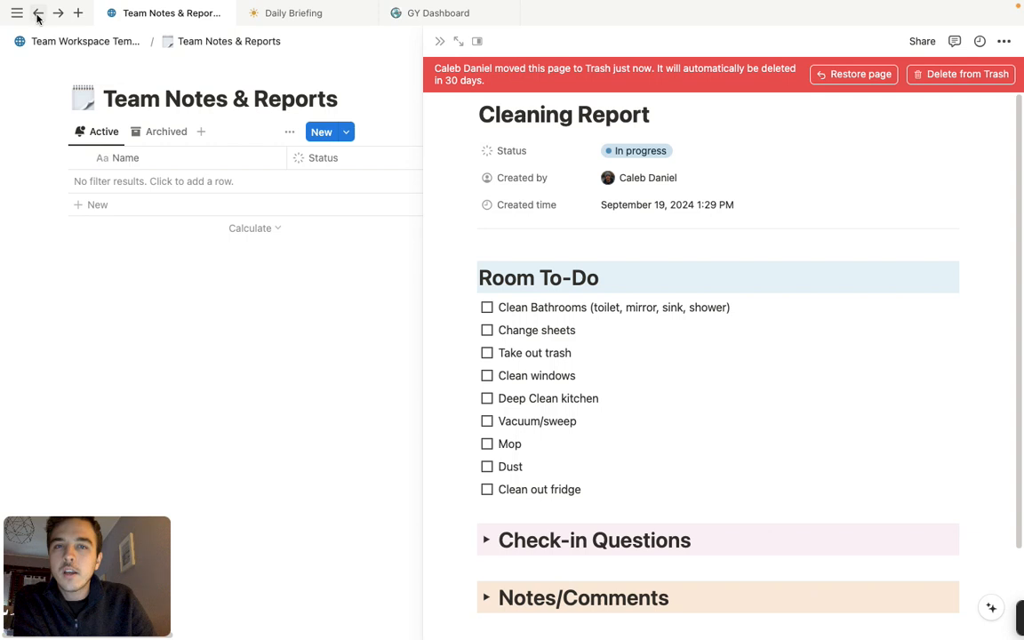
left_click(39, 18)
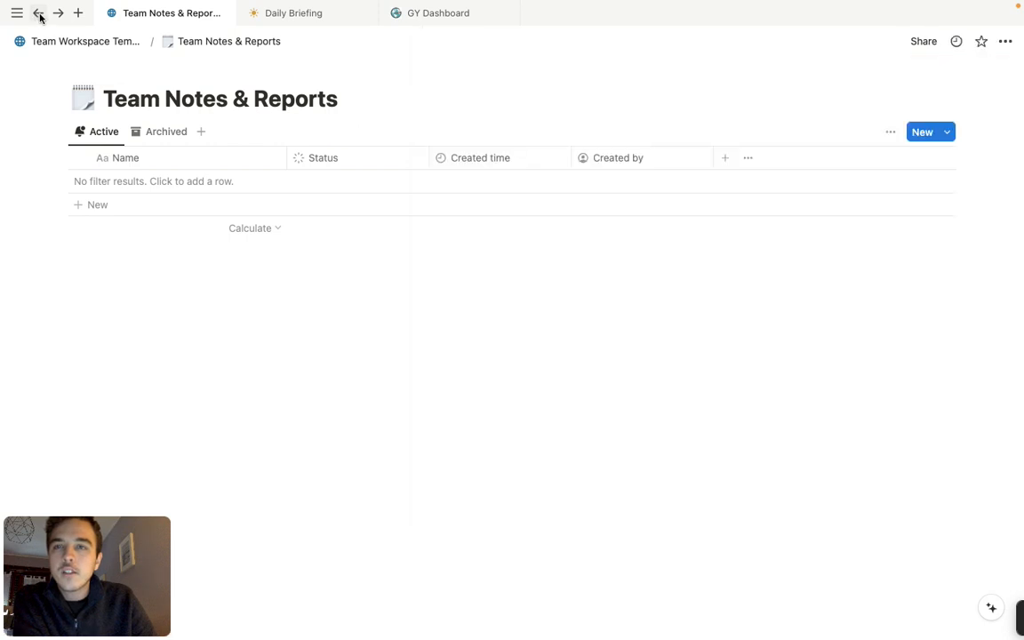
left_click(39, 18)
left_click(38, 18)
left_click(38, 18)
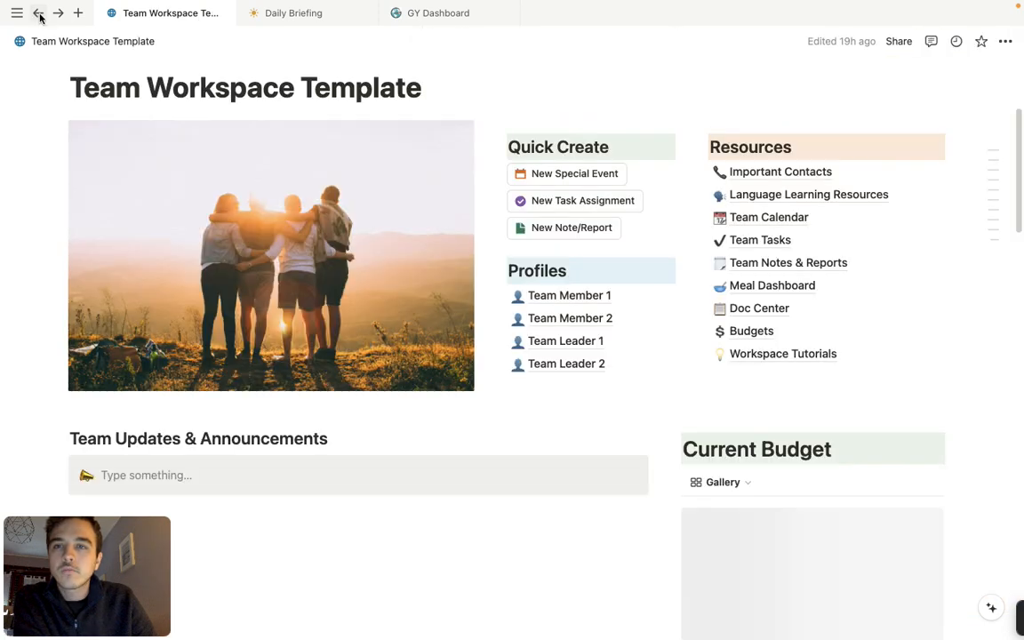
left_click(39, 15)
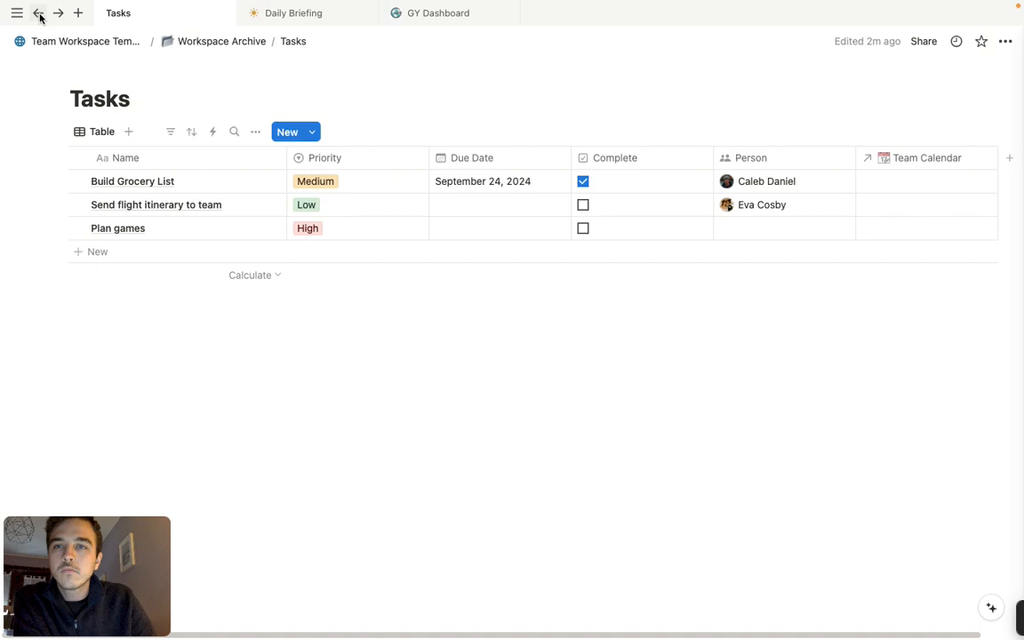
left_click(61, 16)
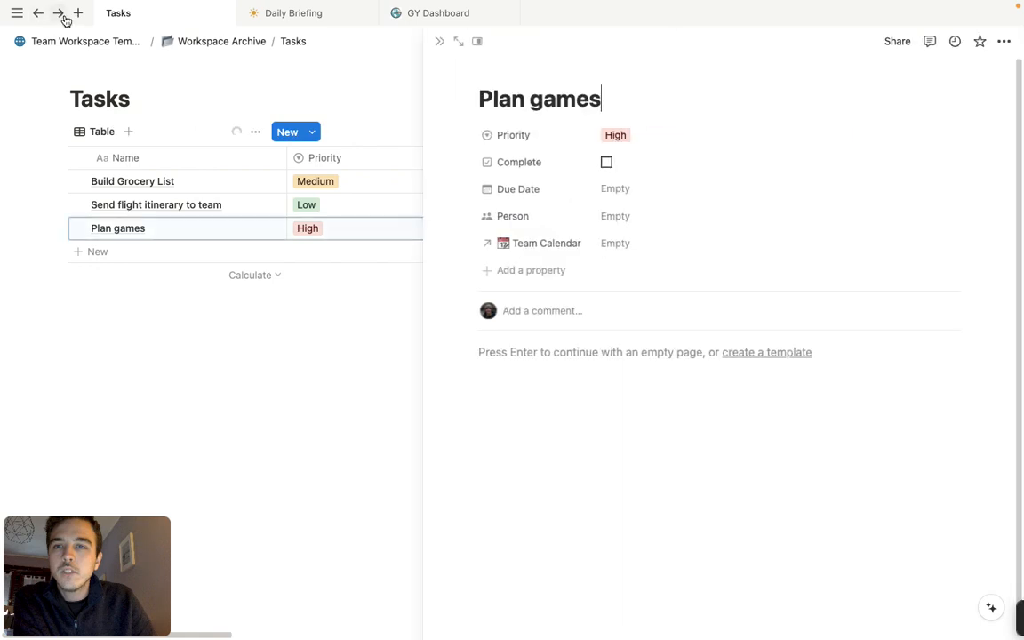
left_click(439, 41)
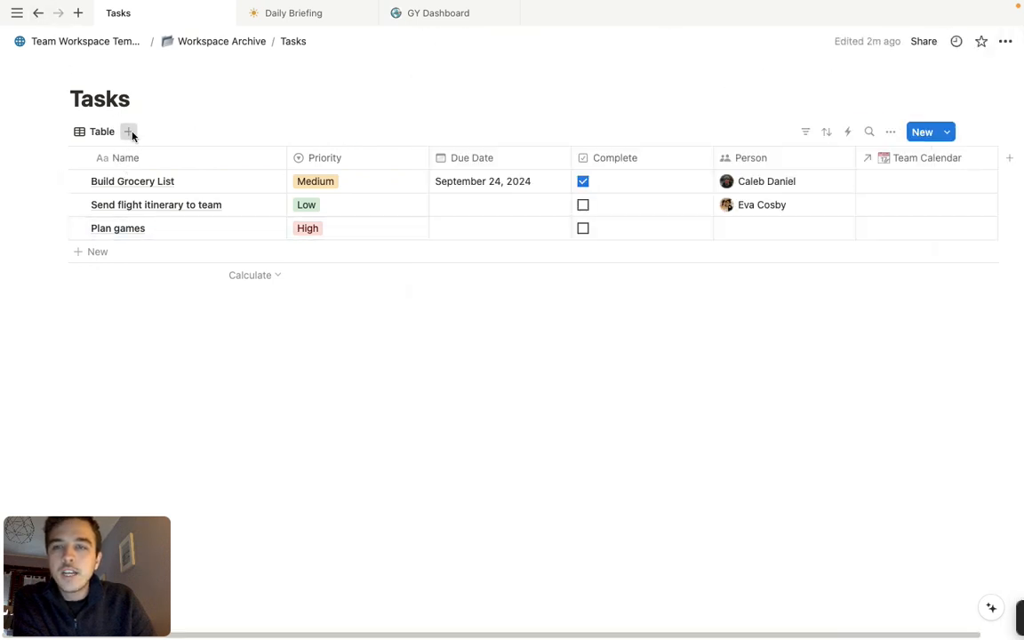
Add a second table view to the Tasks database and rename the original view To-Do.
left_click(129, 132)
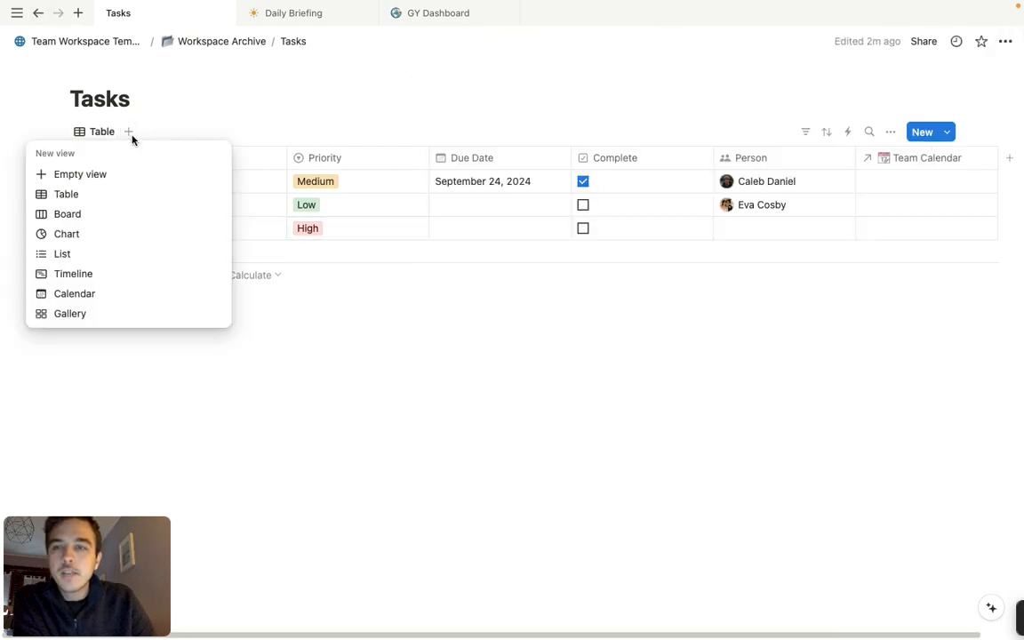
left_click(123, 196)
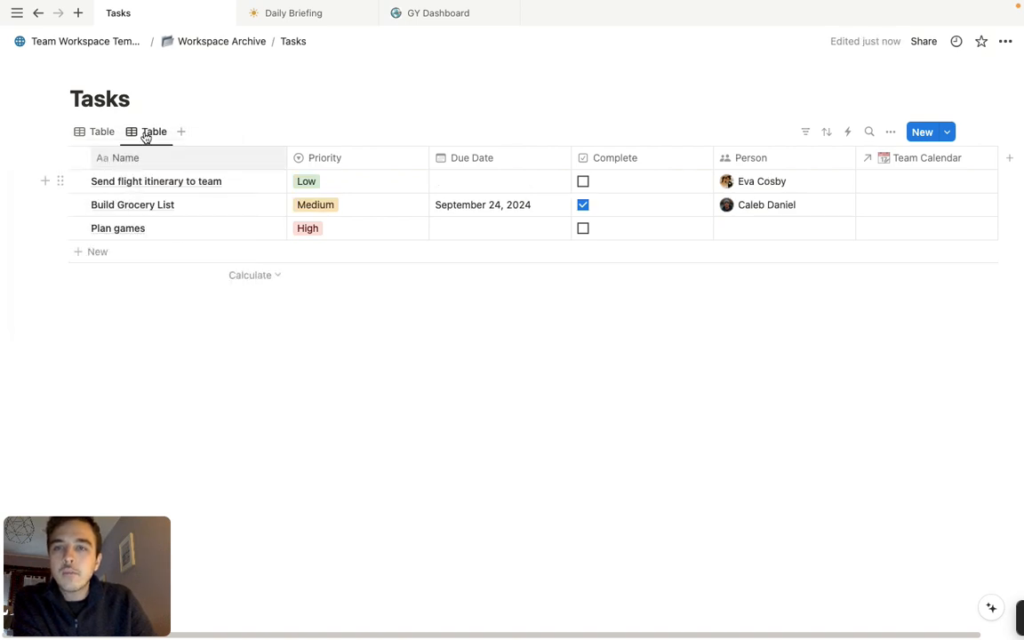
left_click(96, 134)
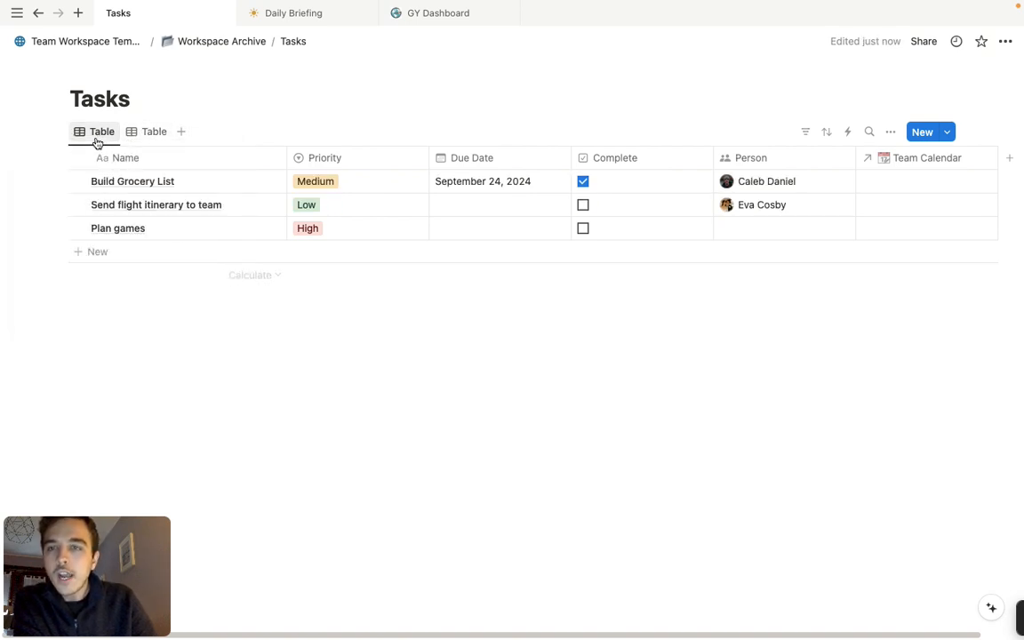
left_click(99, 132)
left_click(111, 161)
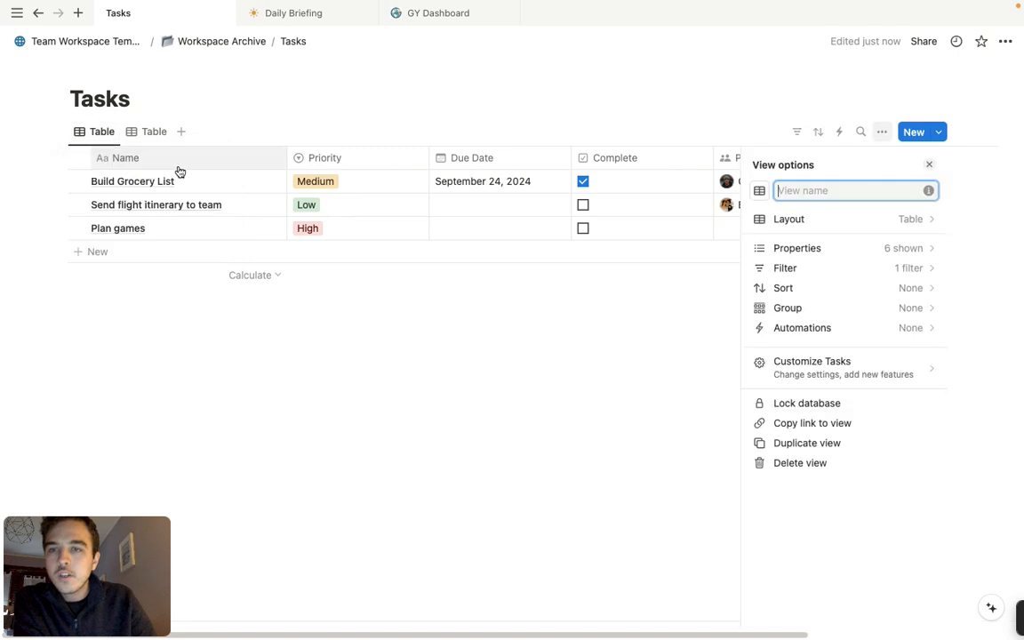
left_click(113, 368)
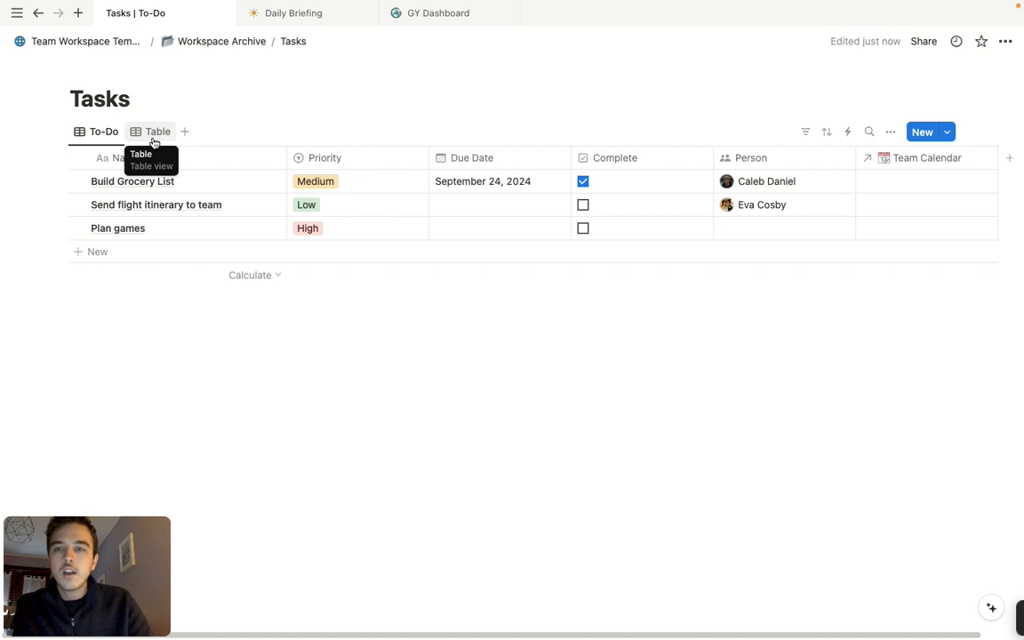
Rename the second table view of the Tasks database as Complete.
left_click(153, 138)
left_click(153, 135)
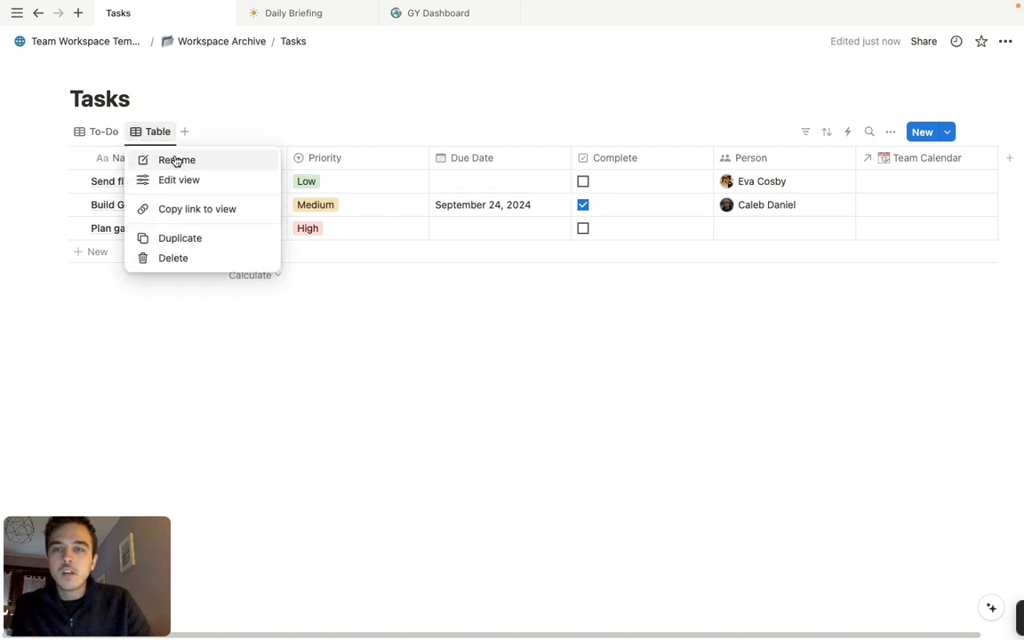
left_click(176, 160)
key("BackSpace")
type("Com")
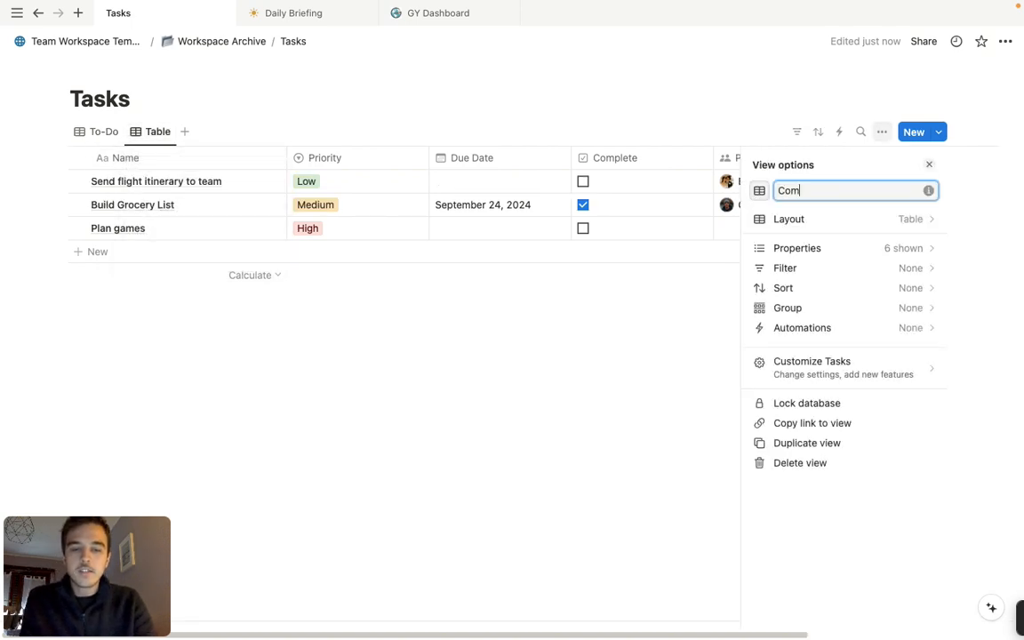
type("plete")
left_click(676, 373)
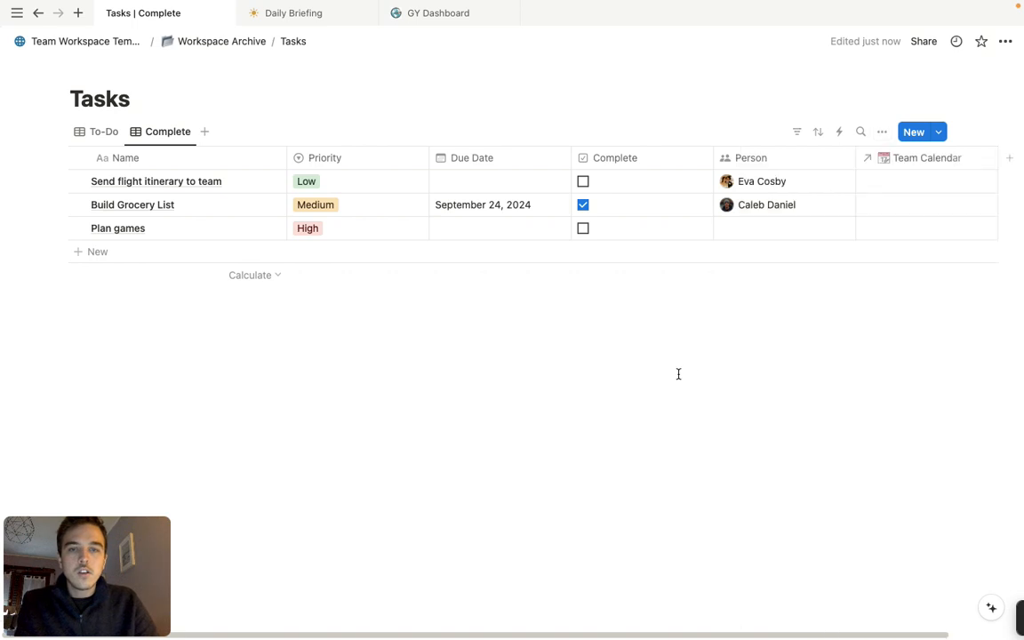
Filter the Complete view by the Complete property set to Checked.
left_click(804, 133)
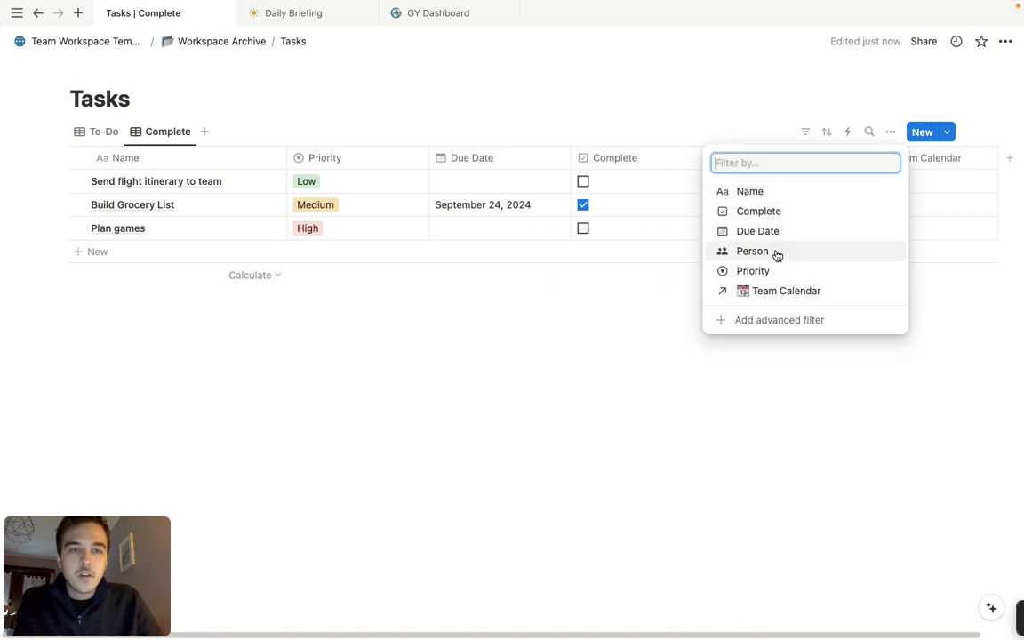
left_click(774, 213)
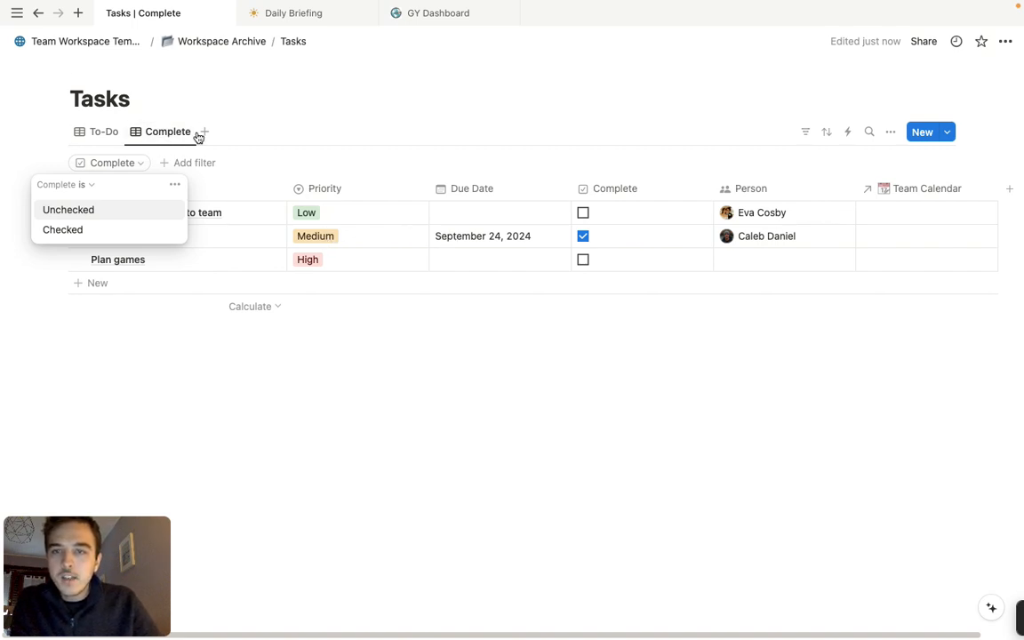
left_click(105, 233)
In the To-Do view, add a Person filter without a value and a Complete filter set to Unchecked.
left_click(94, 132)
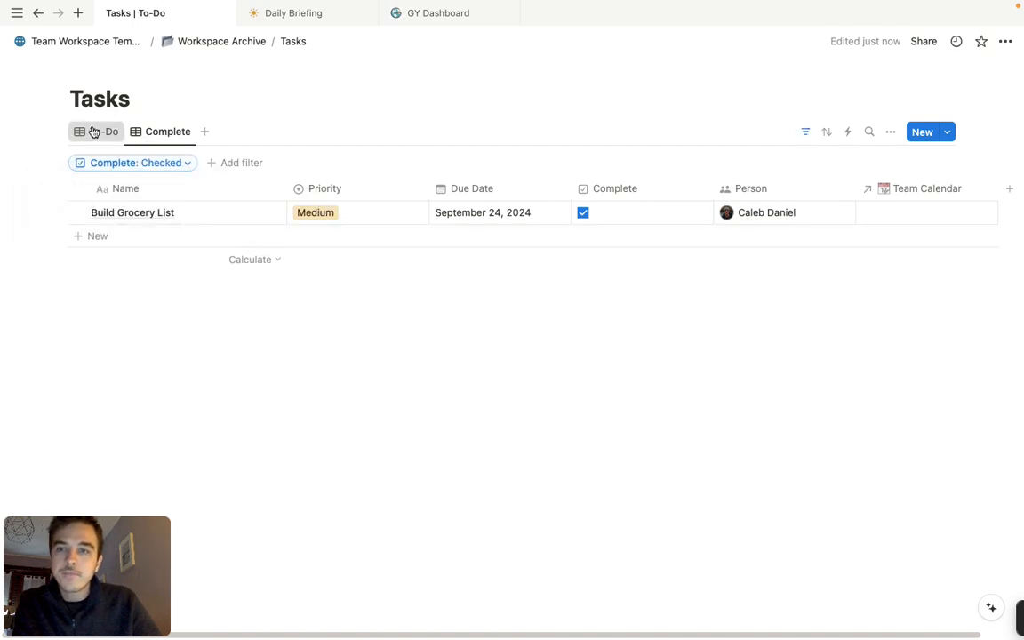
left_click(804, 133)
left_click(804, 132)
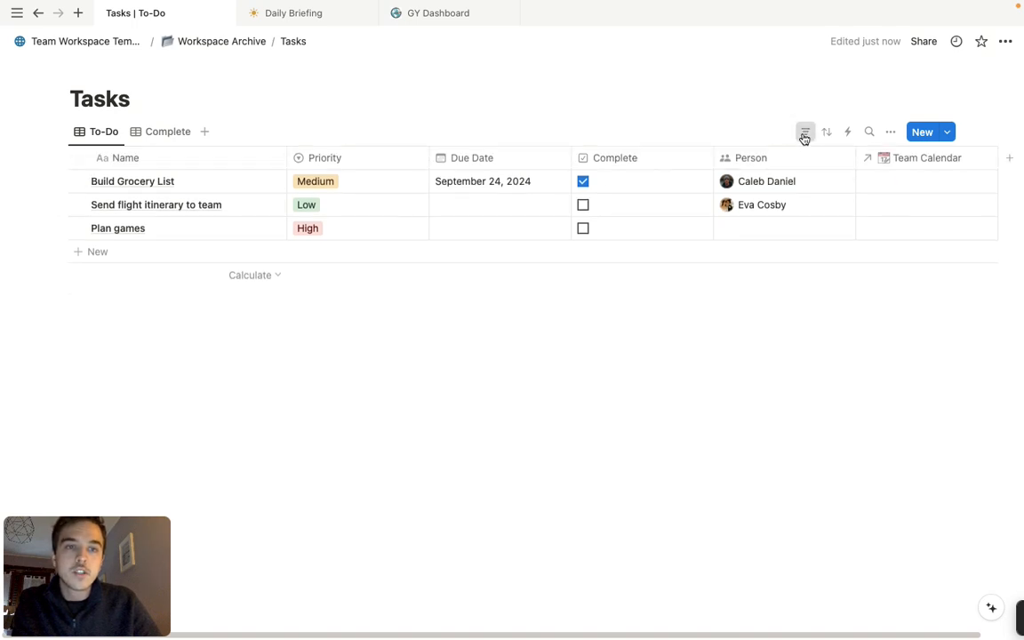
left_click(809, 133)
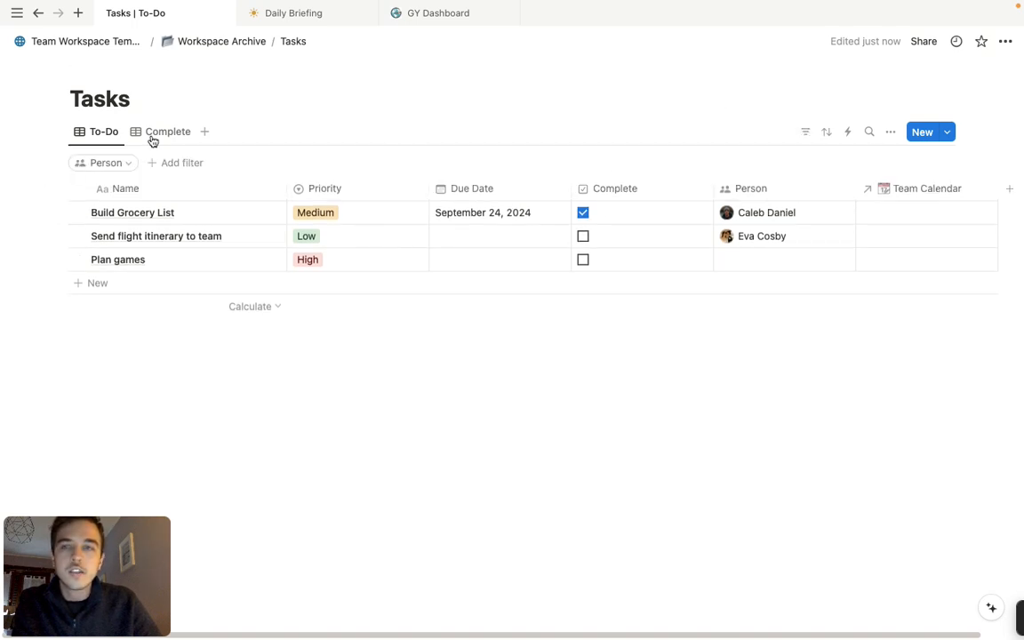
left_click(182, 164)
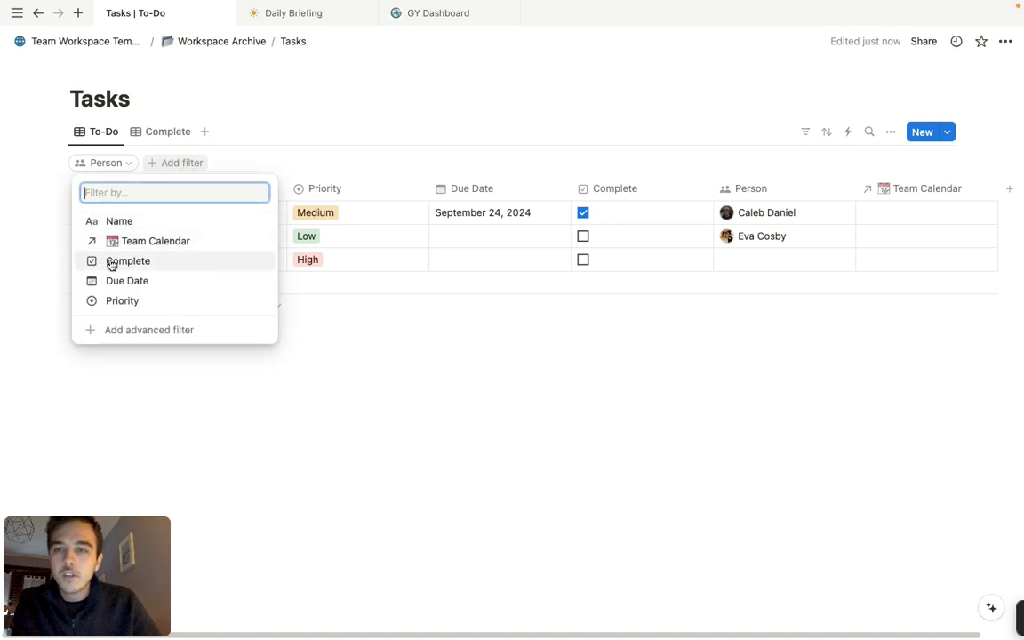
left_click(184, 265)
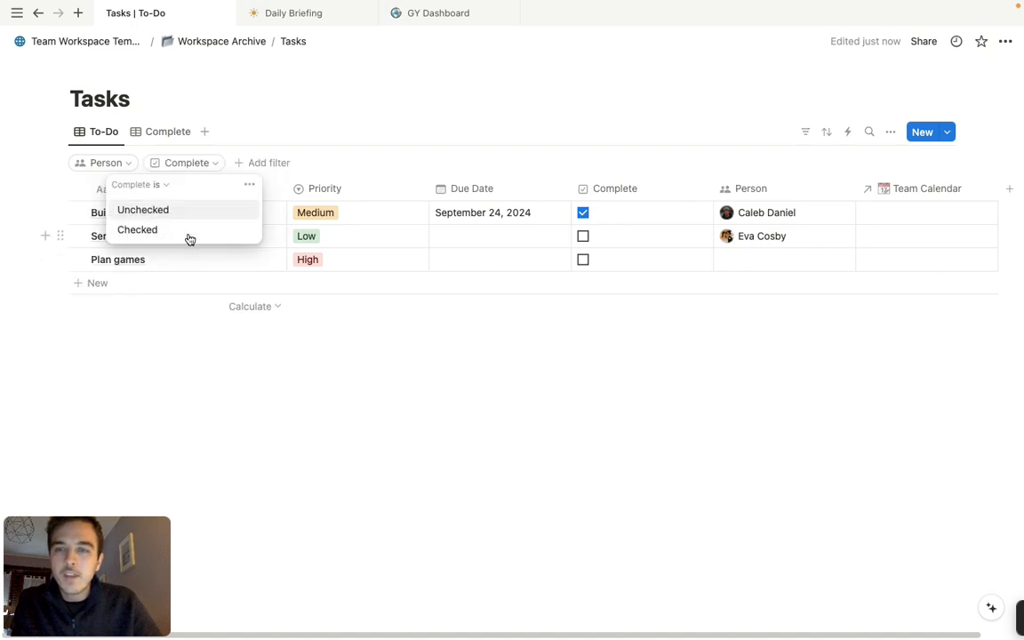
left_click(187, 213)
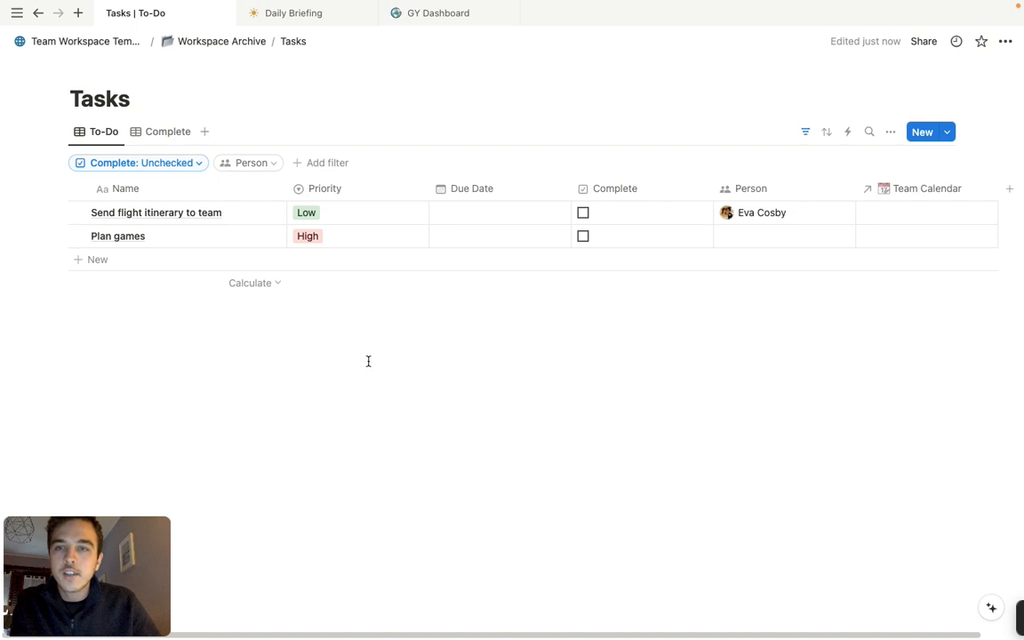
Hide the filter bar and compare the tasks listed in the Complete and To-Do views.
left_click(804, 133)
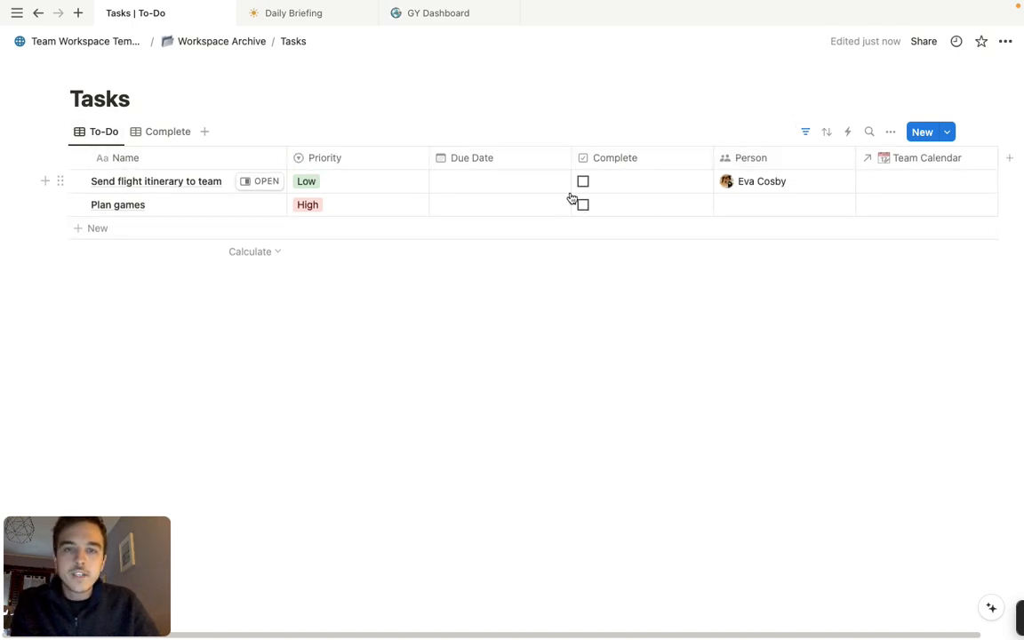
left_click(165, 132)
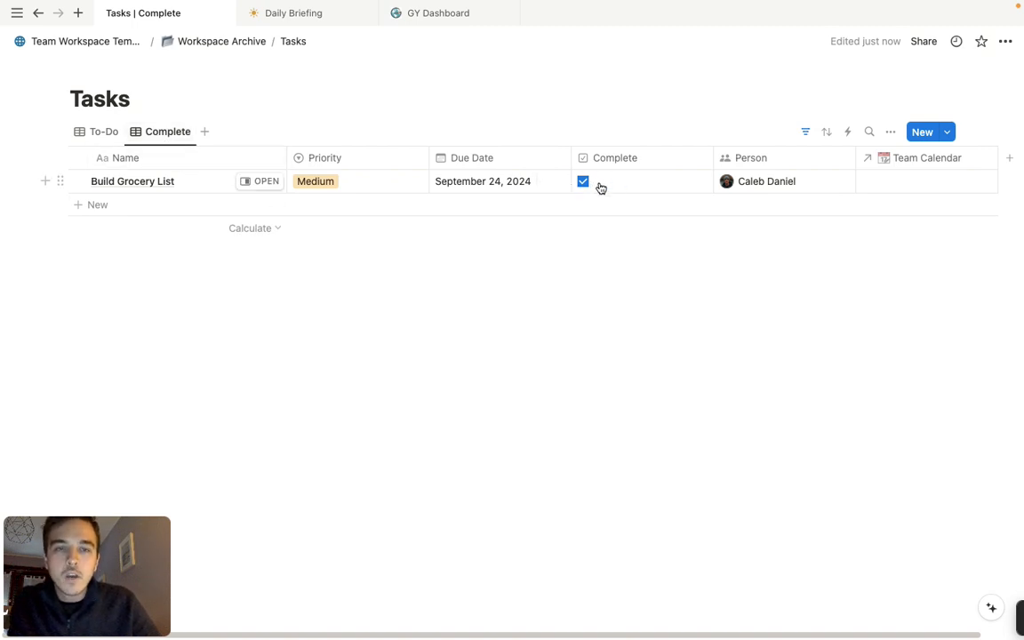
left_click(92, 132)
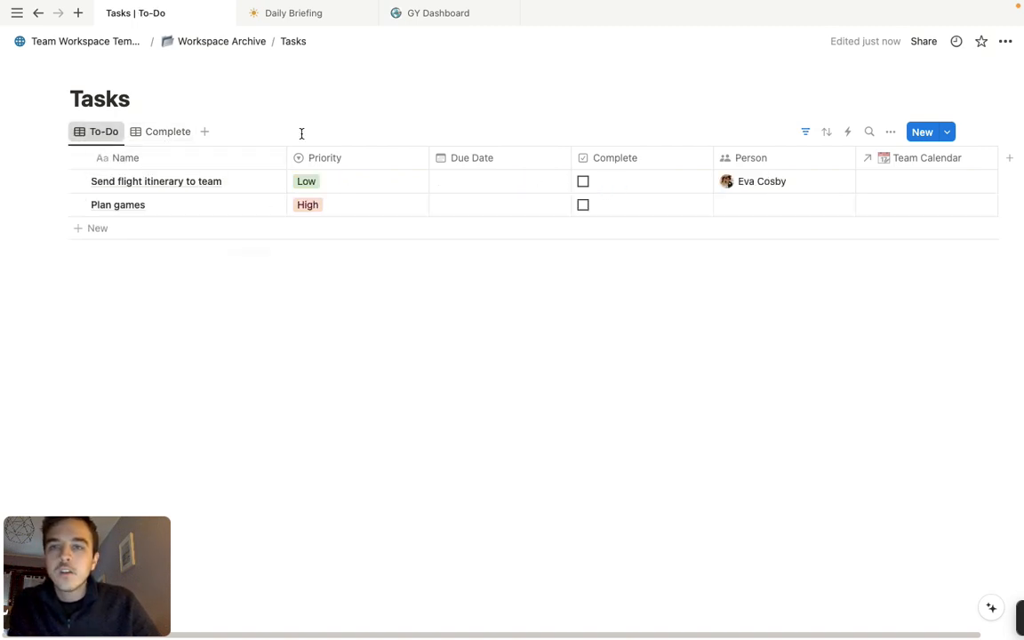
Sort the To-Do view by Priority, trying Descending order before setting it back to Ascending.
left_click(826, 133)
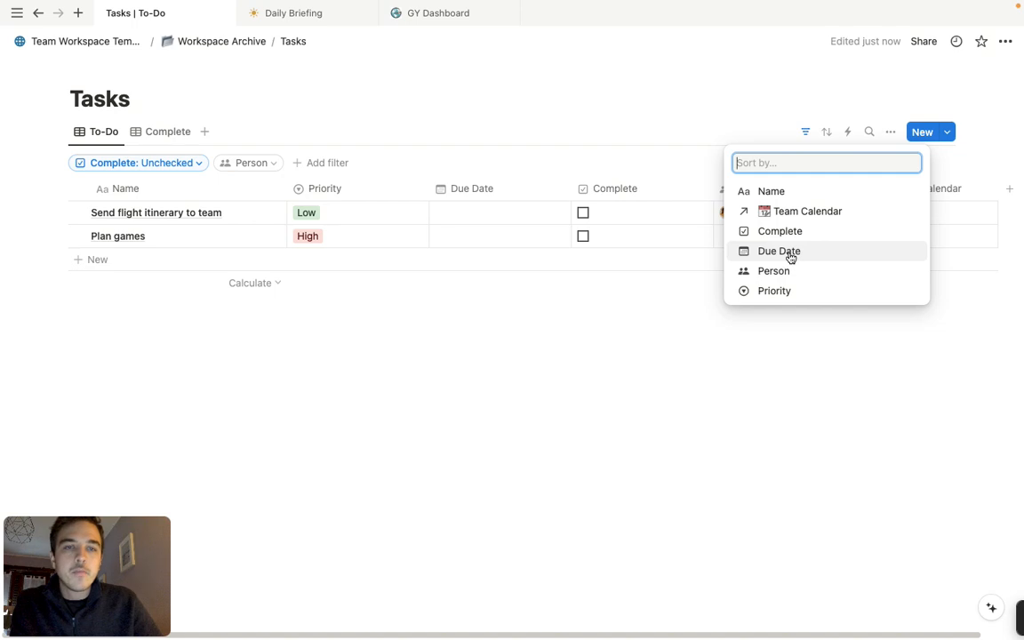
left_click(787, 292)
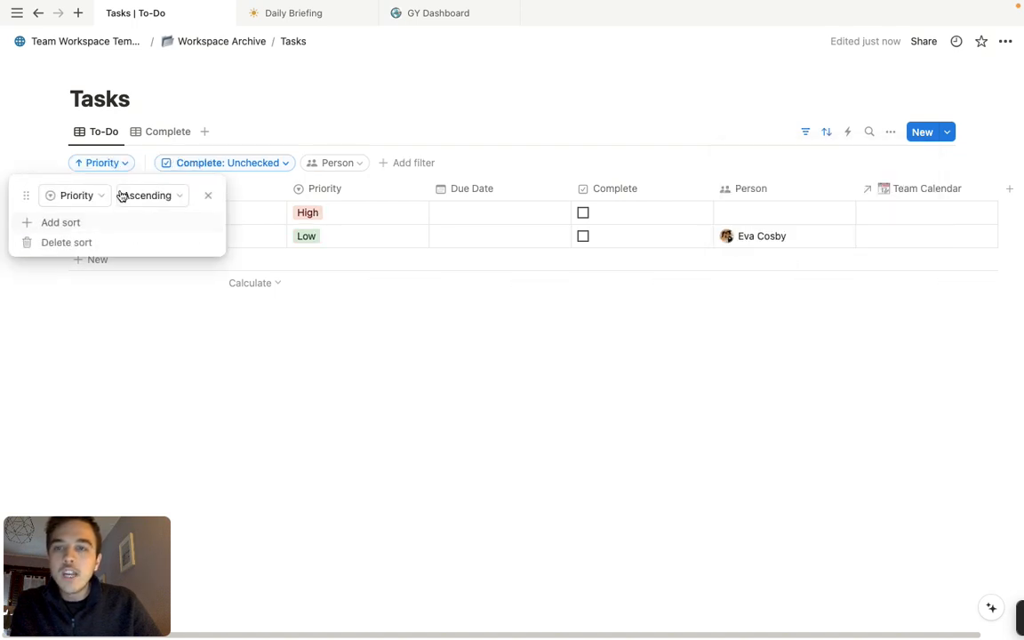
left_click(123, 195)
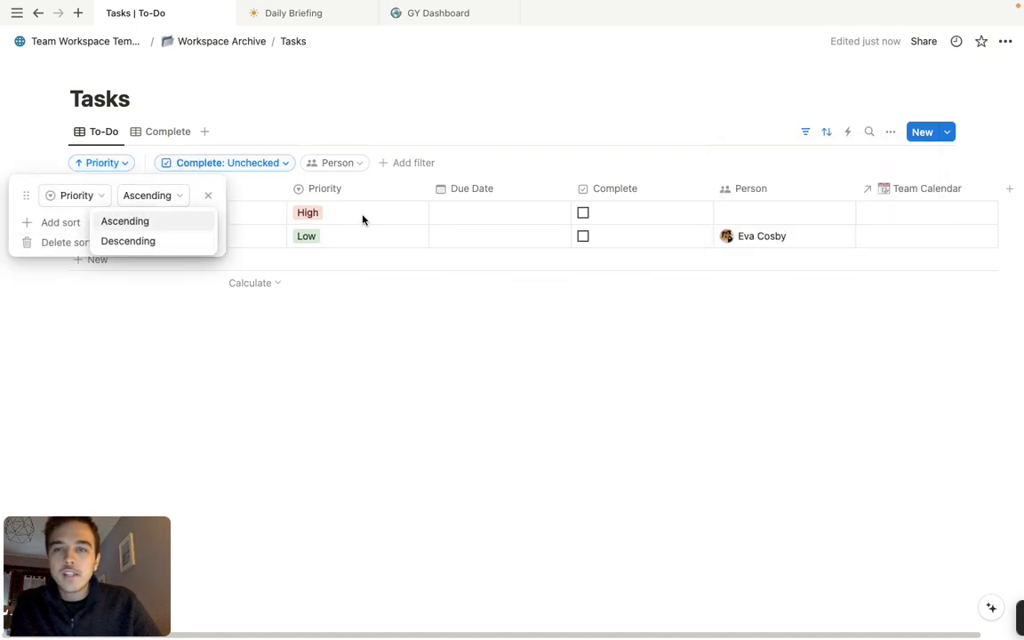
left_click(168, 243)
left_click(188, 199)
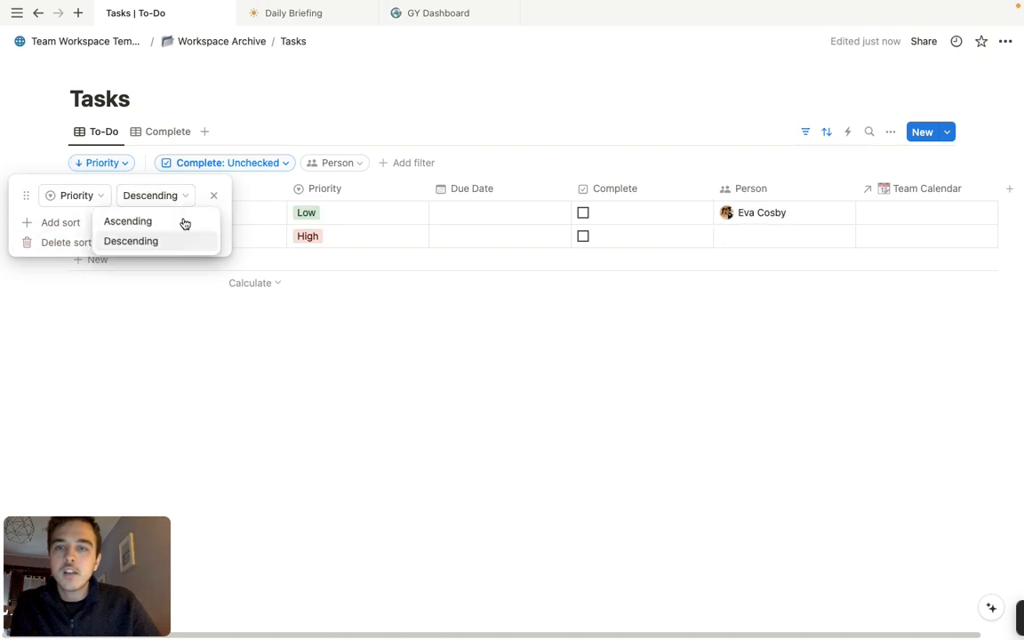
left_click(184, 221)
left_click(372, 345)
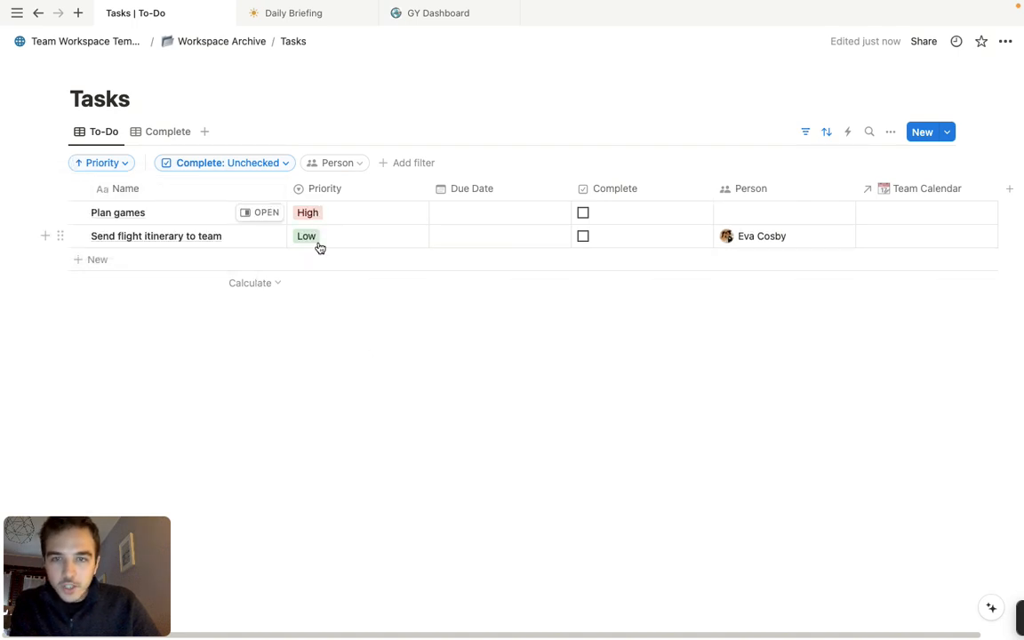
Add a new entry named Tasks to the To-Do view and set its Priority to High.
left_click(147, 264)
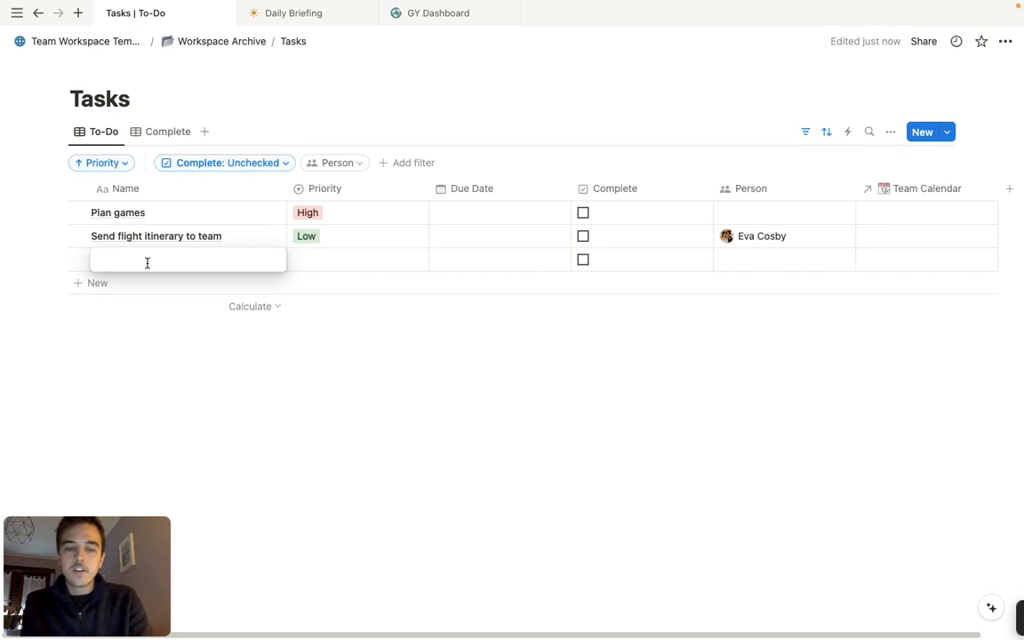
type("Tasks")
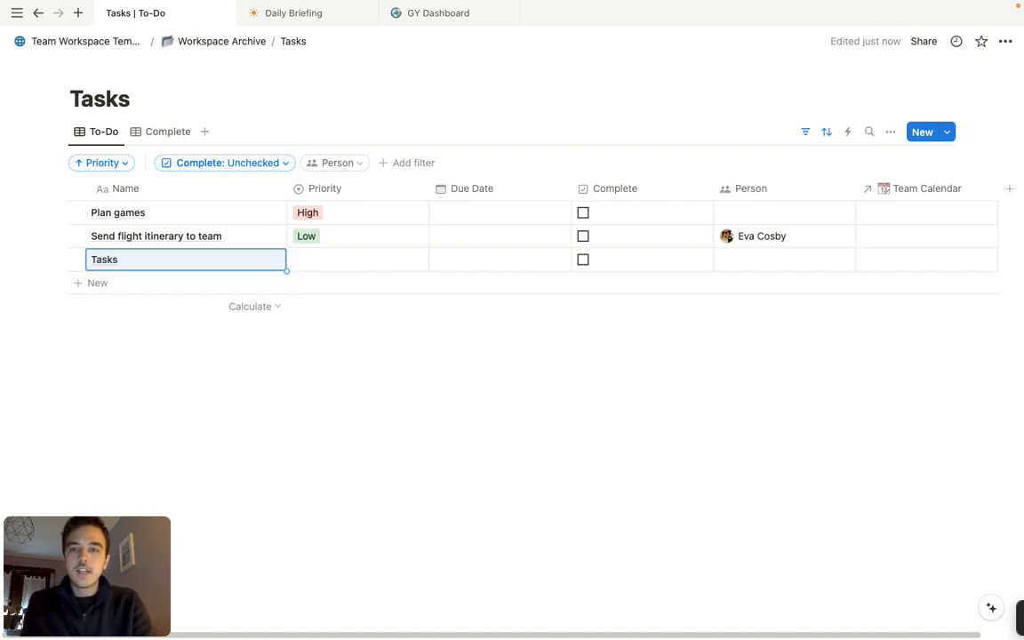
left_click(318, 259)
left_click(328, 307)
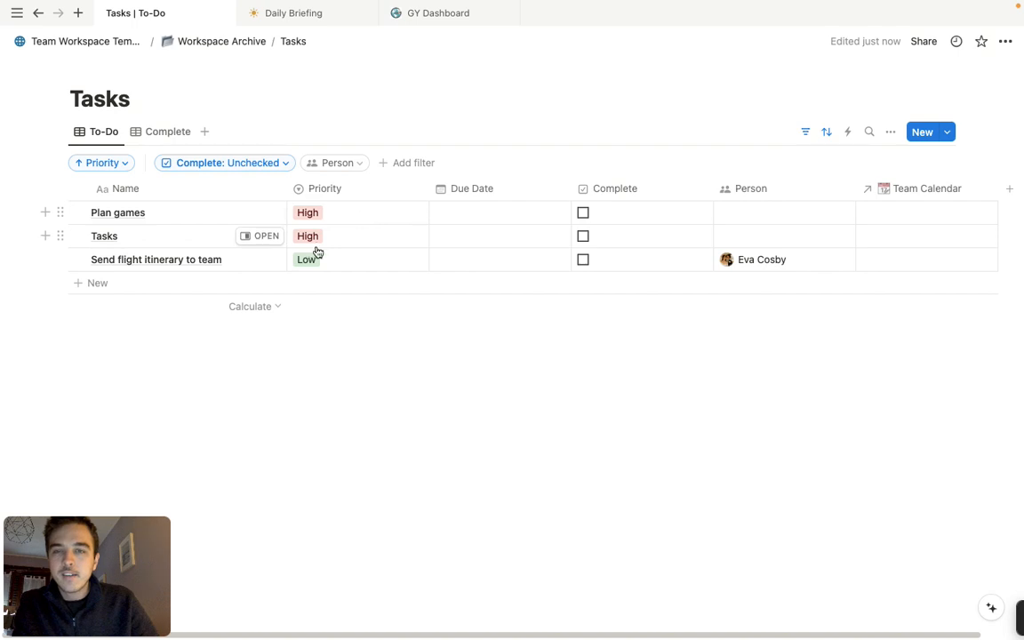
Check the people available in the To-Do view's Person filter without choosing anyone.
left_click(343, 164)
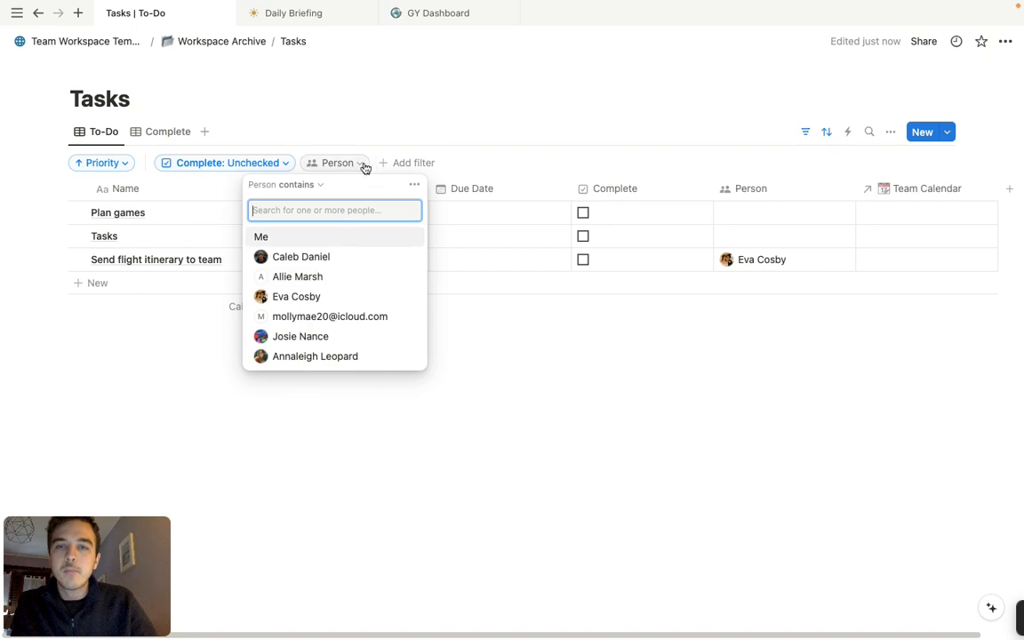
left_click(341, 102)
Open the Team Member 1 profile from the Team Workspace Template page and review its tasks, week ahead and full schedule sections.
left_click(89, 41)
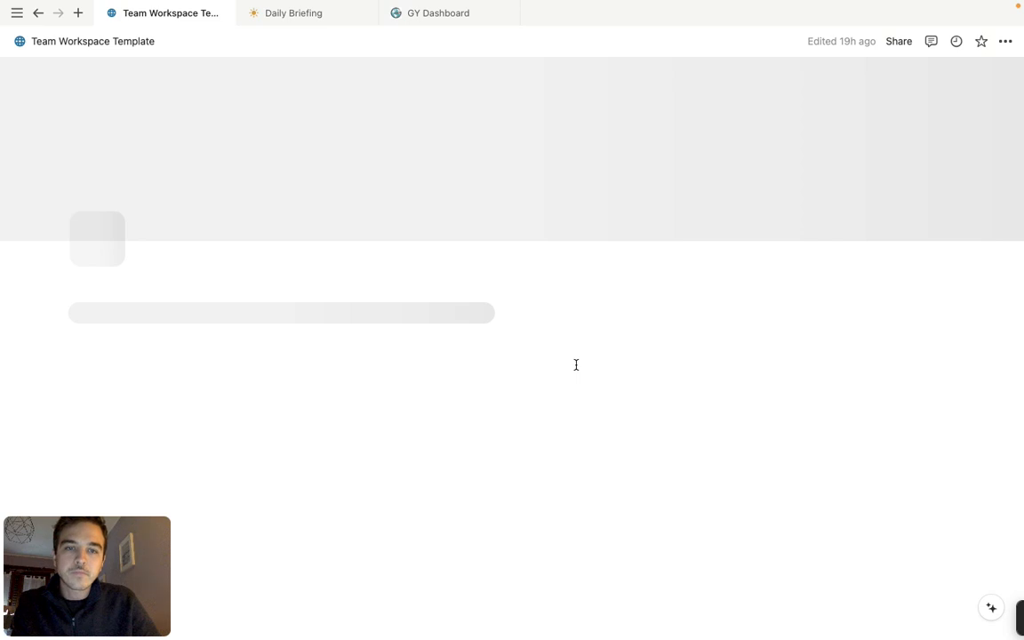
scroll(575, 355, "down", 3)
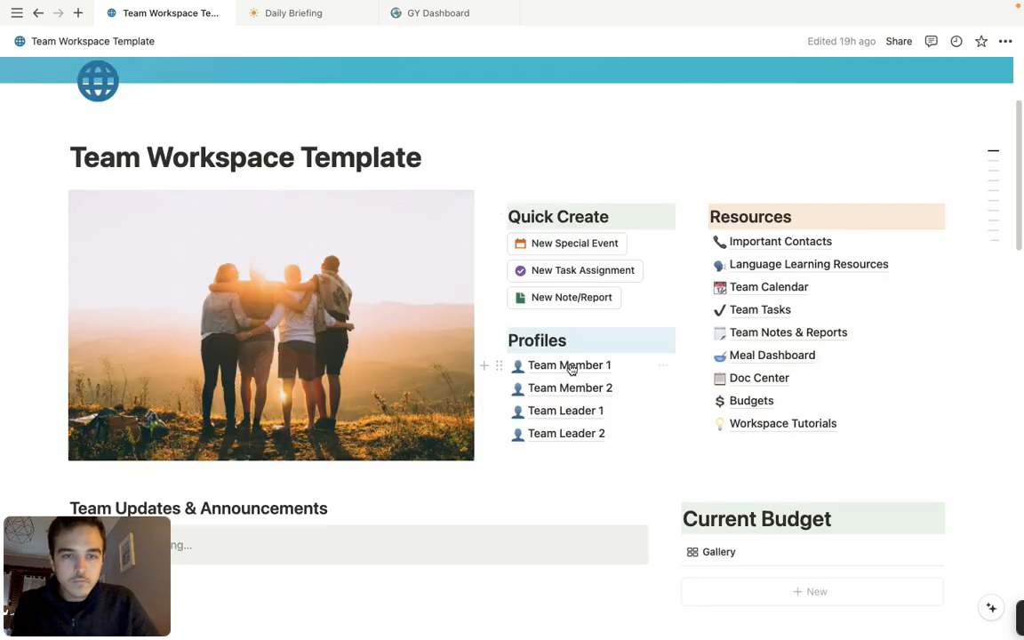
left_click(572, 368)
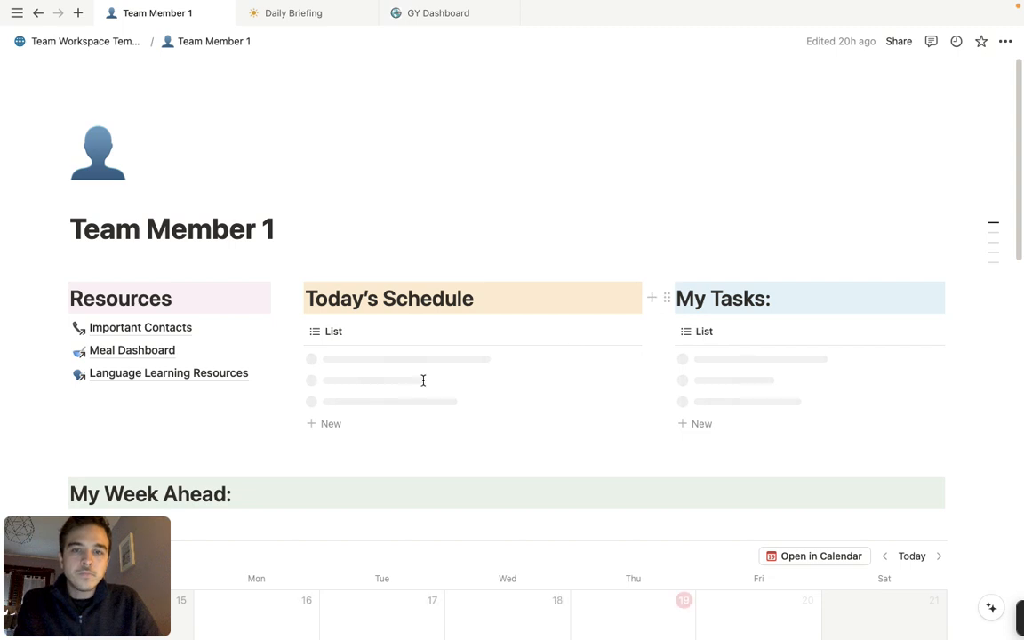
scroll(700, 315, "down", 5)
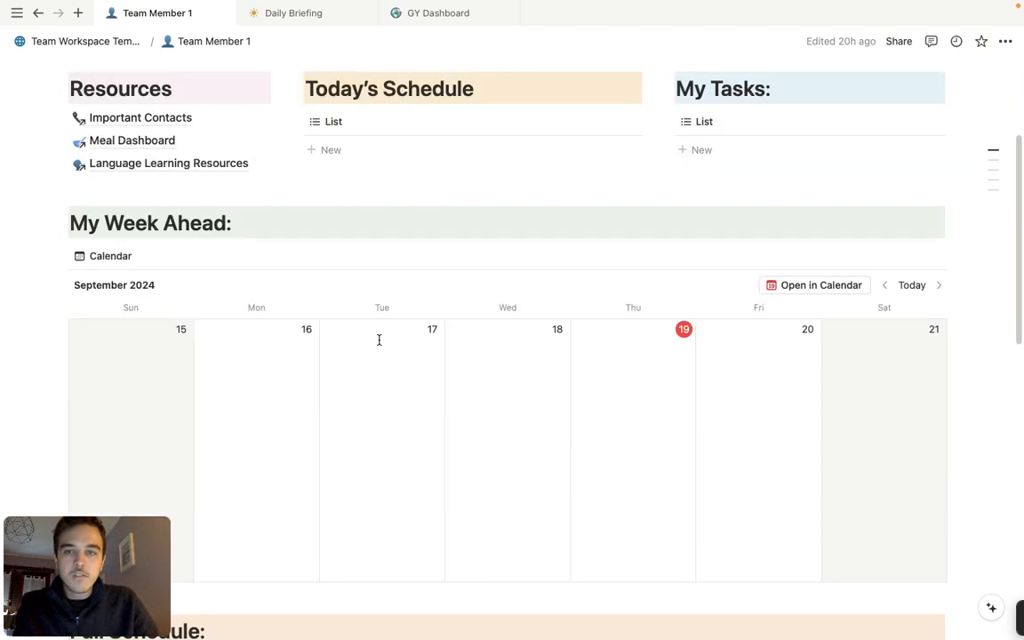
scroll(542, 340, "down", 5)
scroll(459, 451, "down", 3)
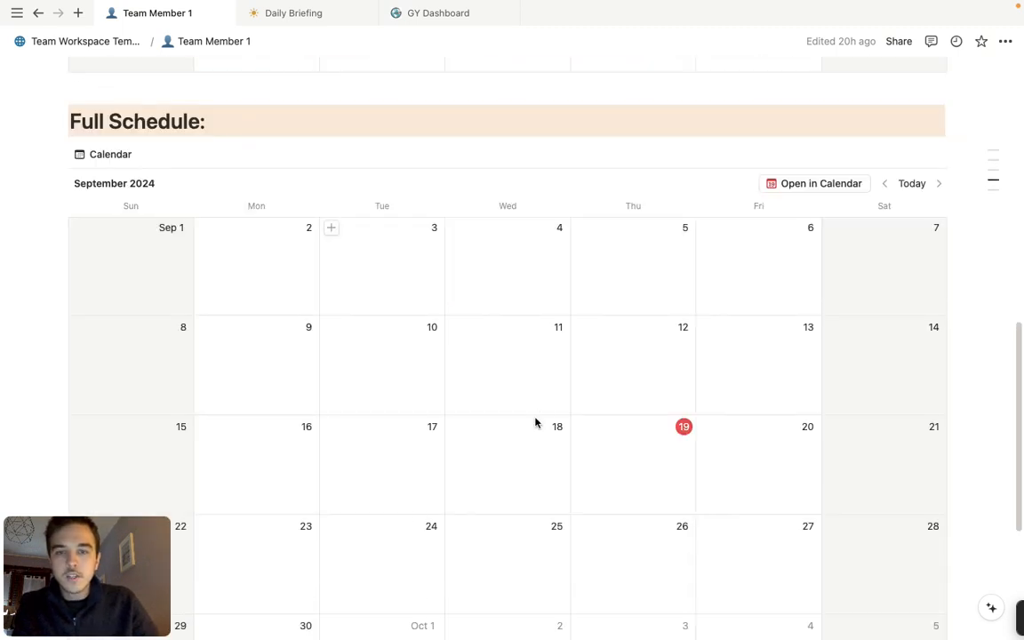
Rename the Team Member 1 profile page with the team member's first name.
scroll(537, 423, "up", 15)
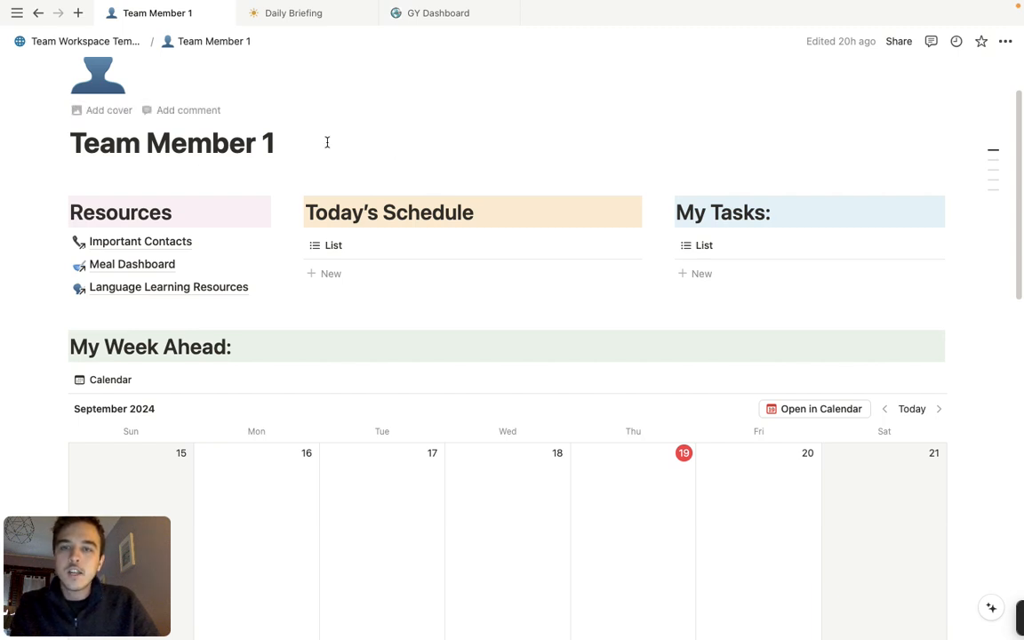
triple_click(116, 146)
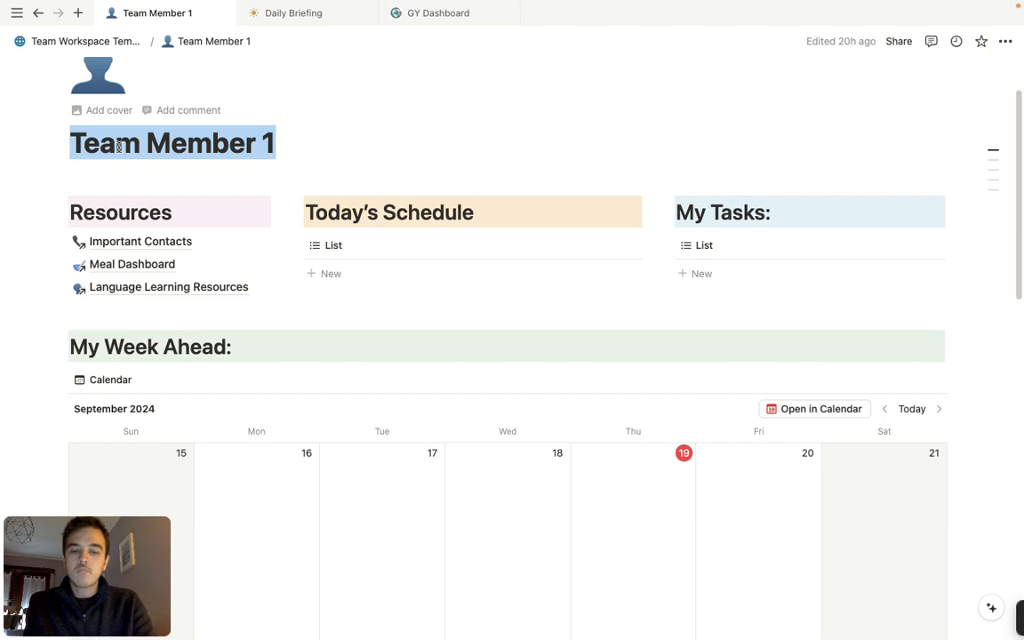
type("Susie")
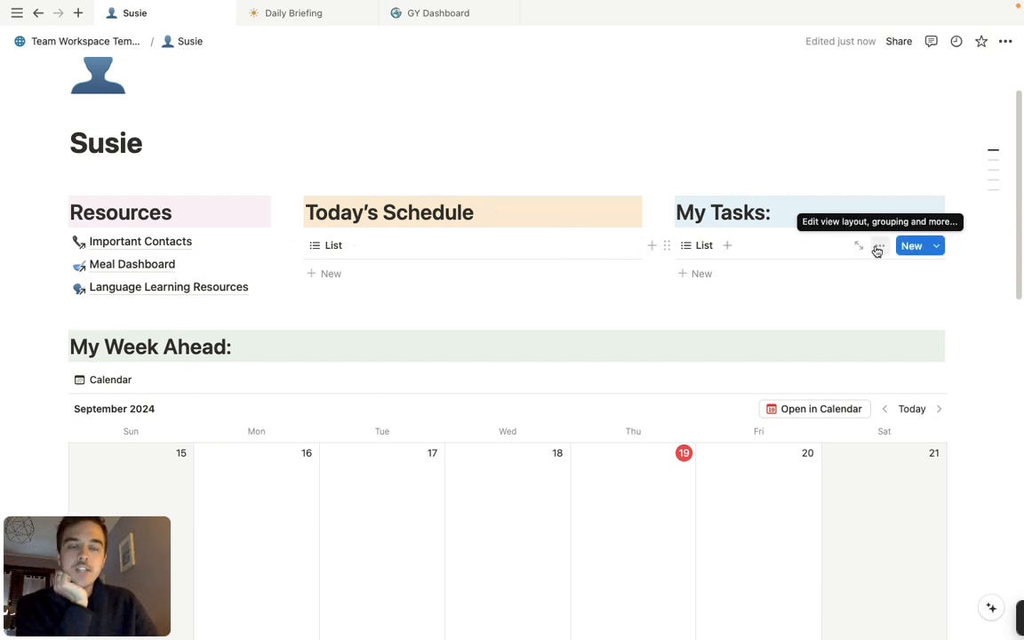
Add an Assignment filter without a value to the My Tasks list, alongside the existing Done filter.
left_click(880, 250)
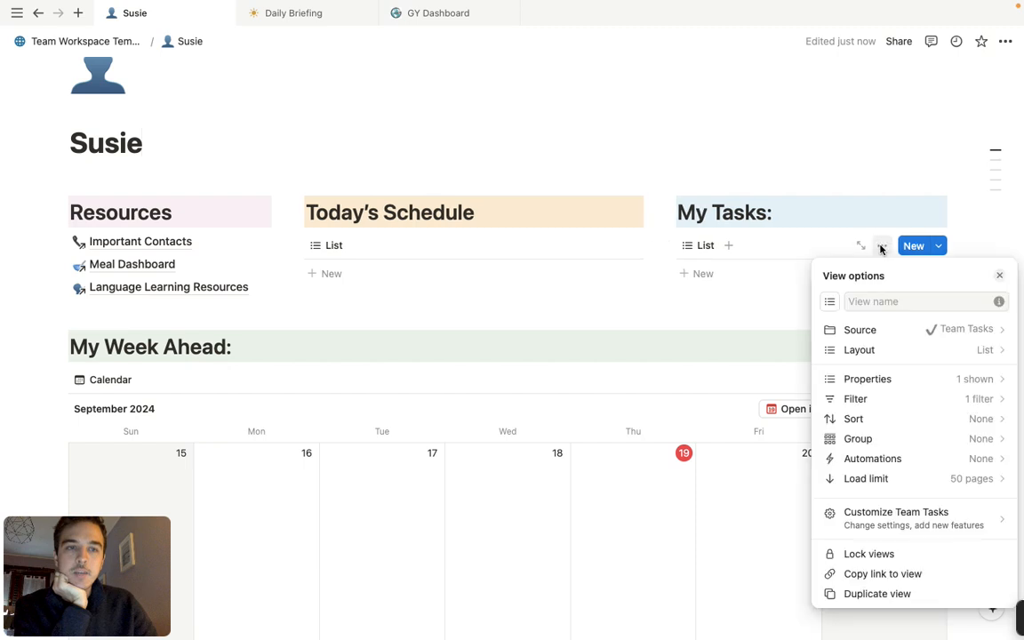
left_click(907, 401)
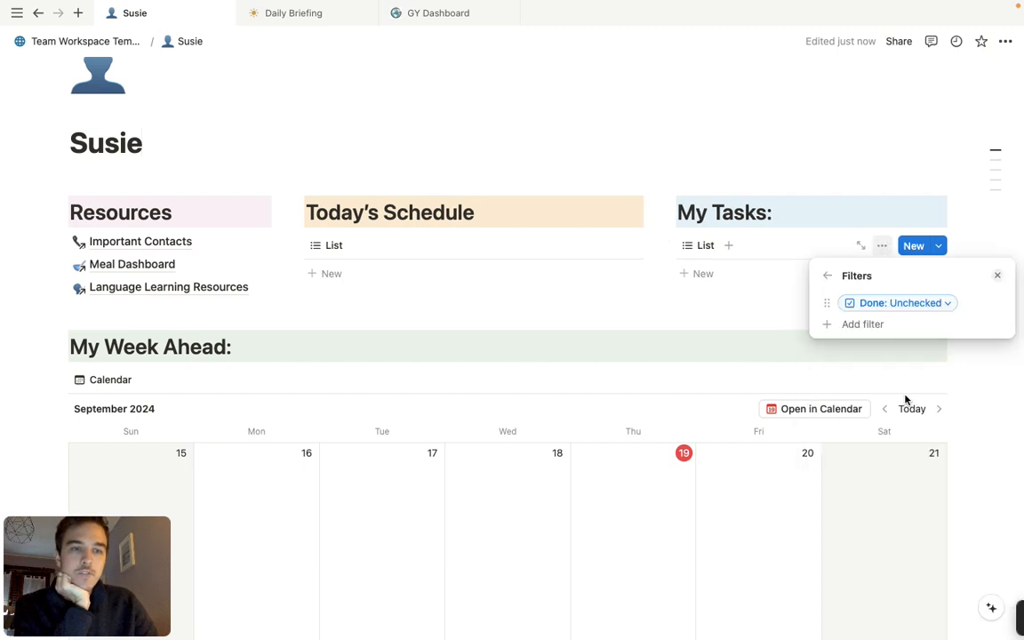
left_click(887, 332)
left_click(886, 350)
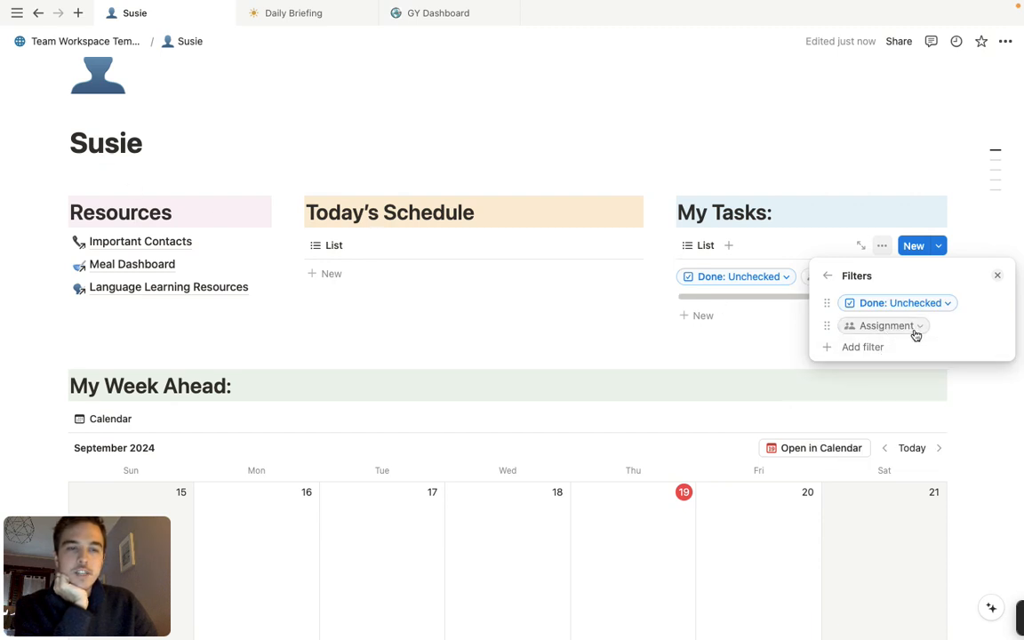
left_click(997, 276)
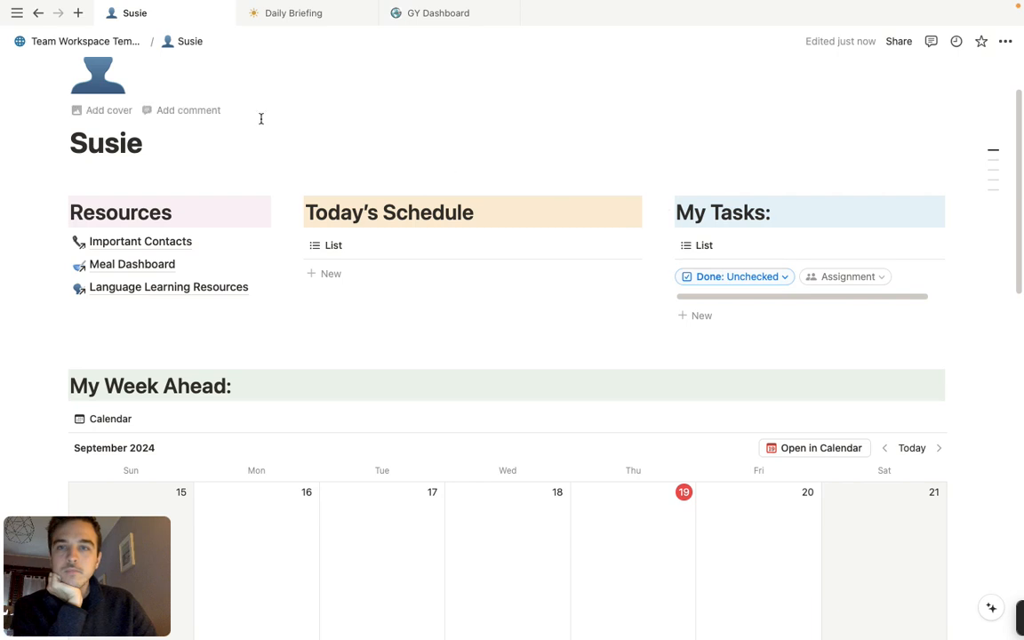
Return to the Team Workspace Template page to view its profiles and resources, including Workspace Tutorials.
left_click(64, 41)
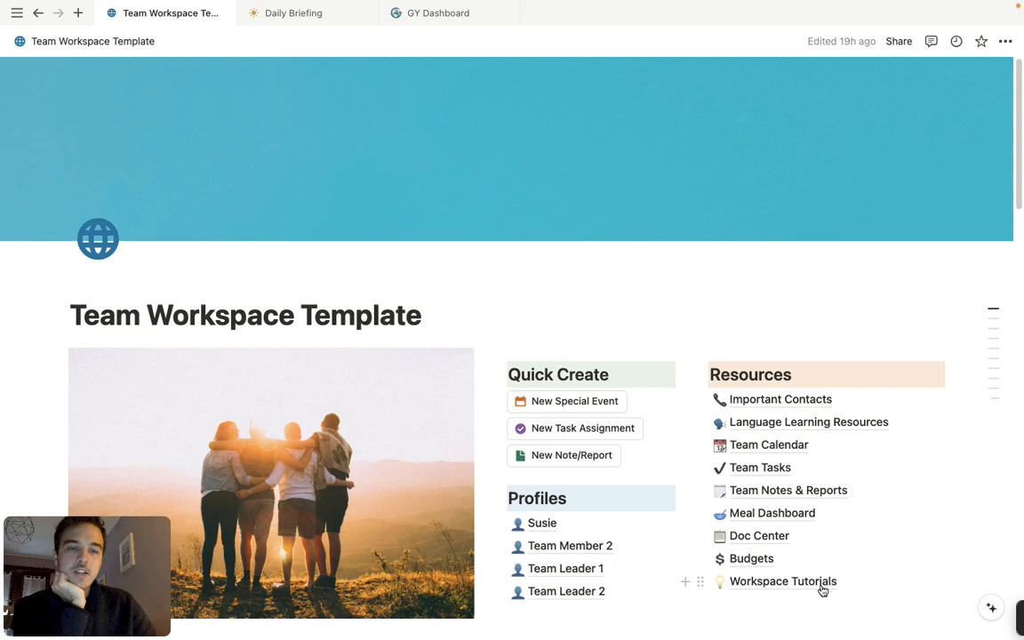
mouse_move(771, 581)
mouse_move(1015, 627)
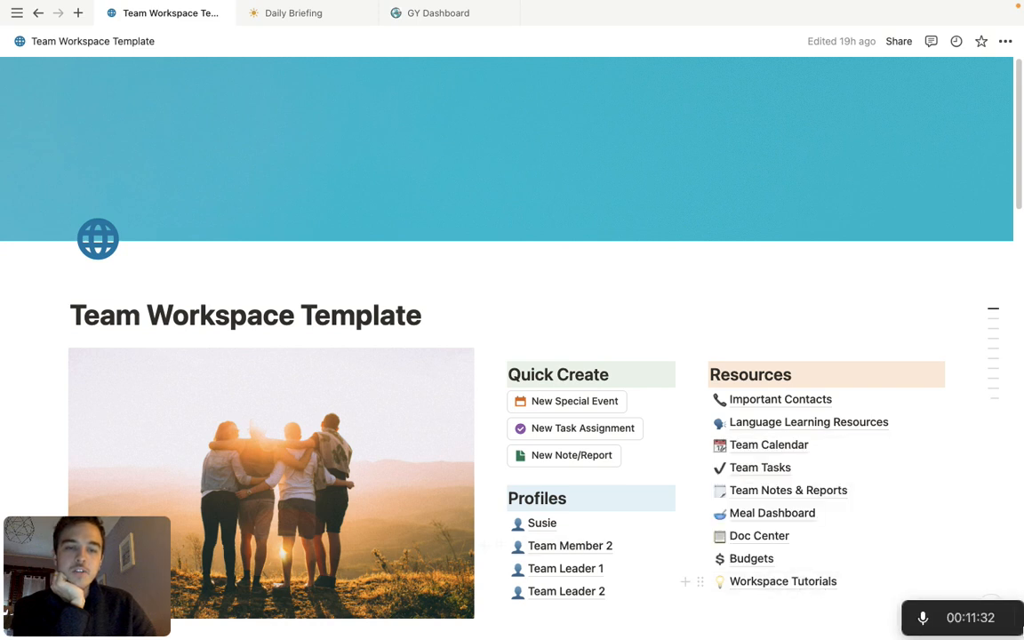